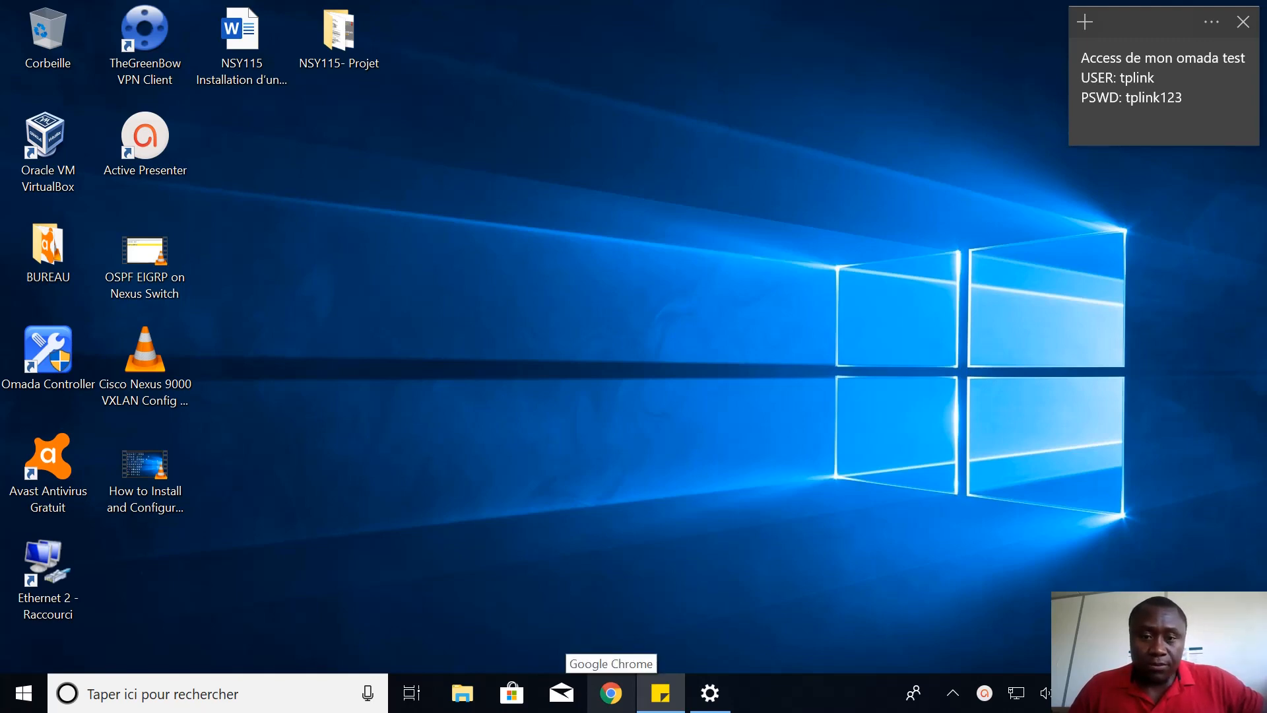
Launch Google Chrome from the taskbar to get a new tab
{"action": "left_click", "coordinate": [604, 691]}
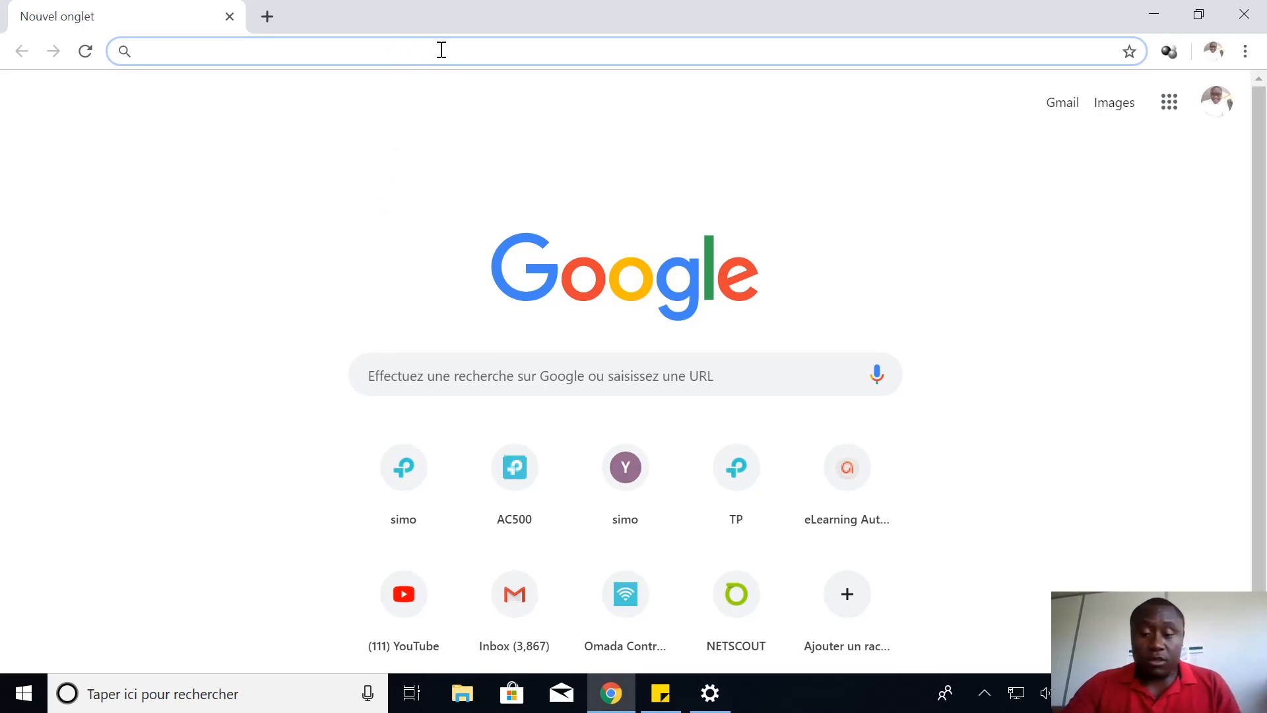
Load 10.30.10.254 and sign in to the AC500 controller with the admin username and its password
{"action": "type", "text": "10.30.10.254"}
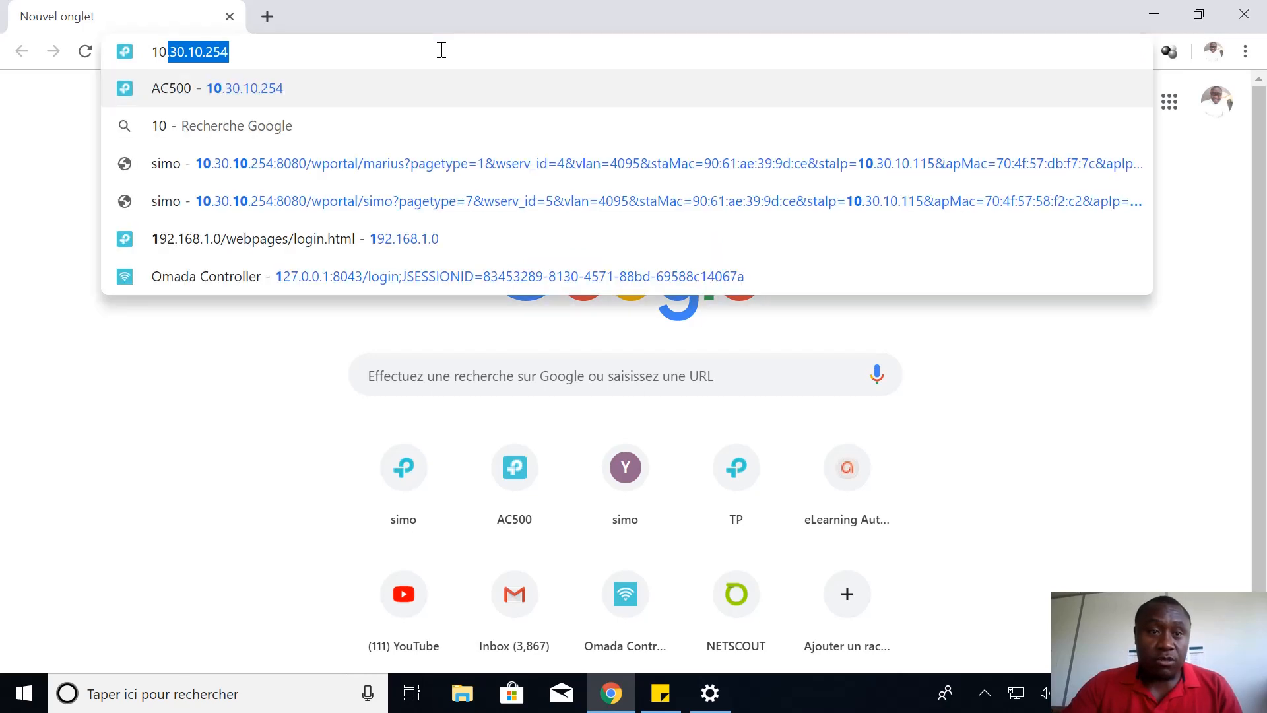
{"action": "key", "text": "Return"}
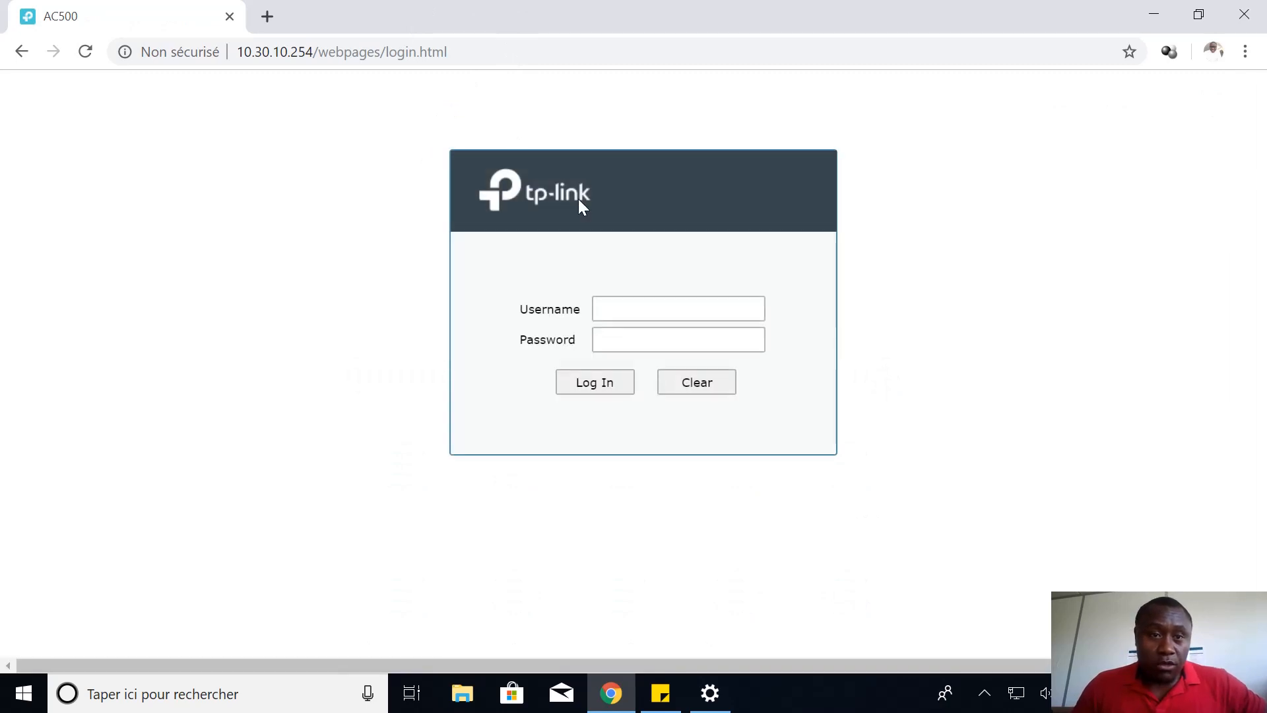
{"action": "left_click", "coordinate": [601, 303]}
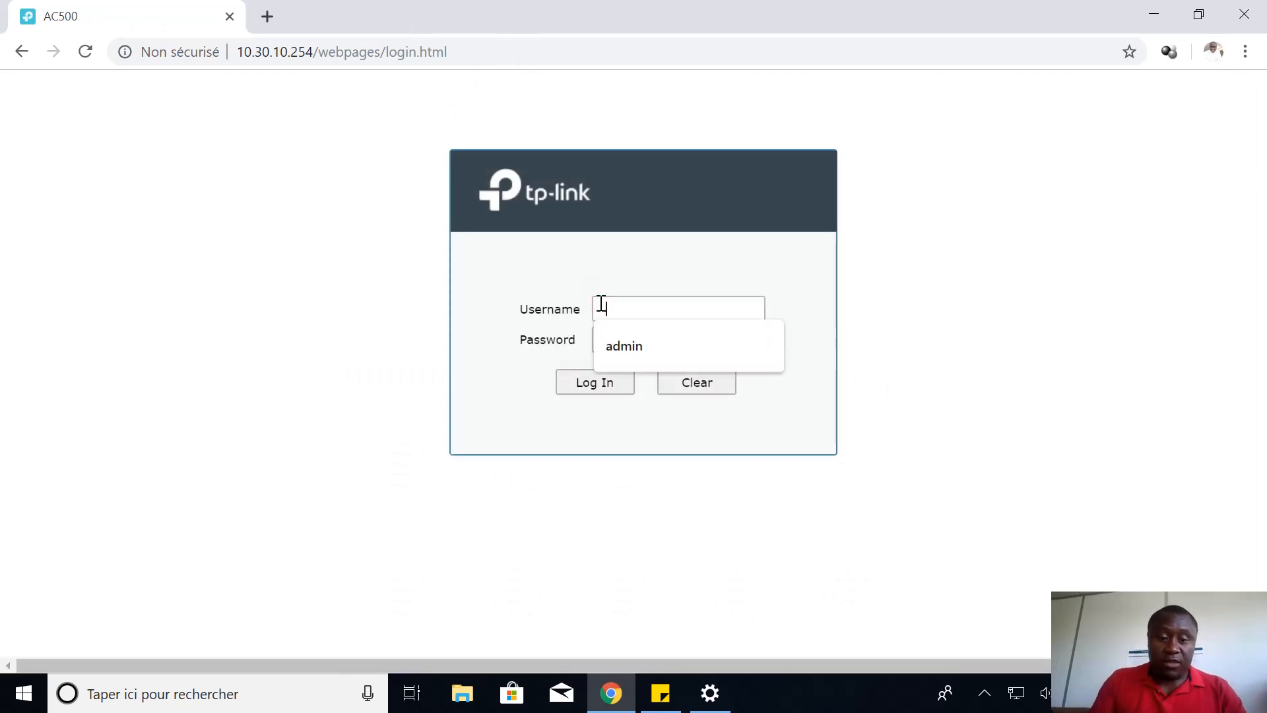
{"action": "type", "text": "ad"}
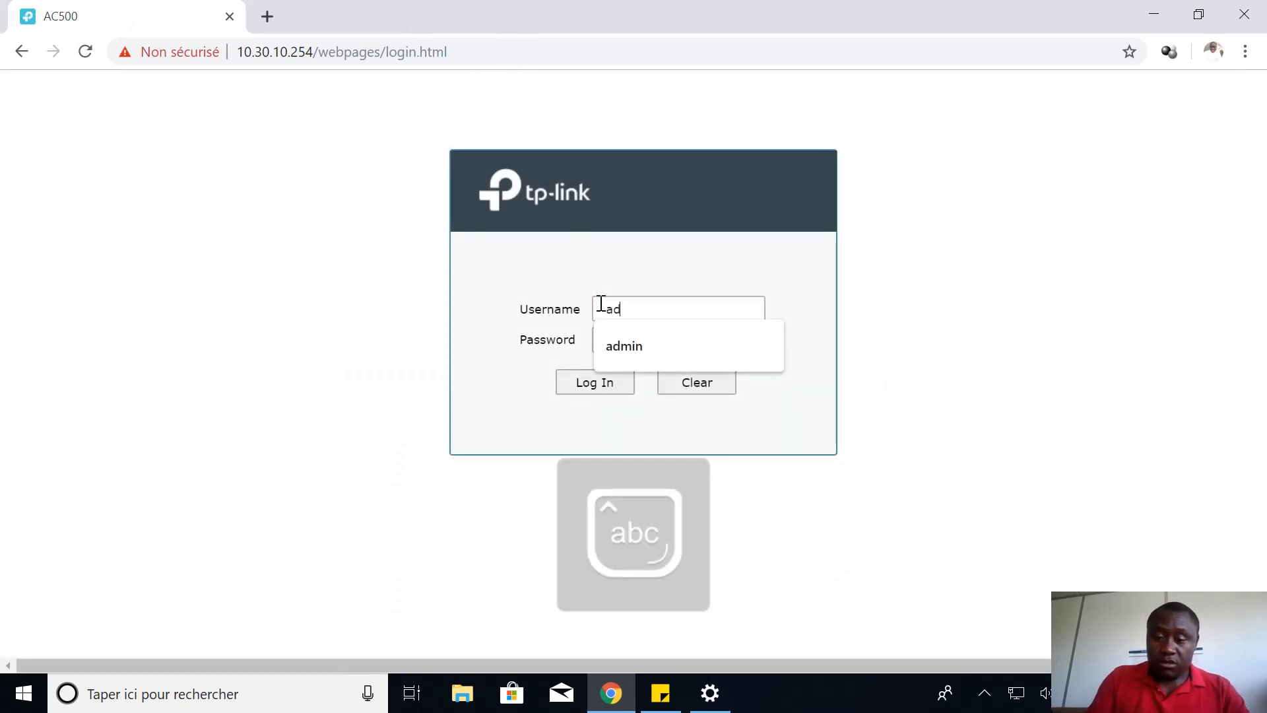
{"action": "type", "text": "m"}
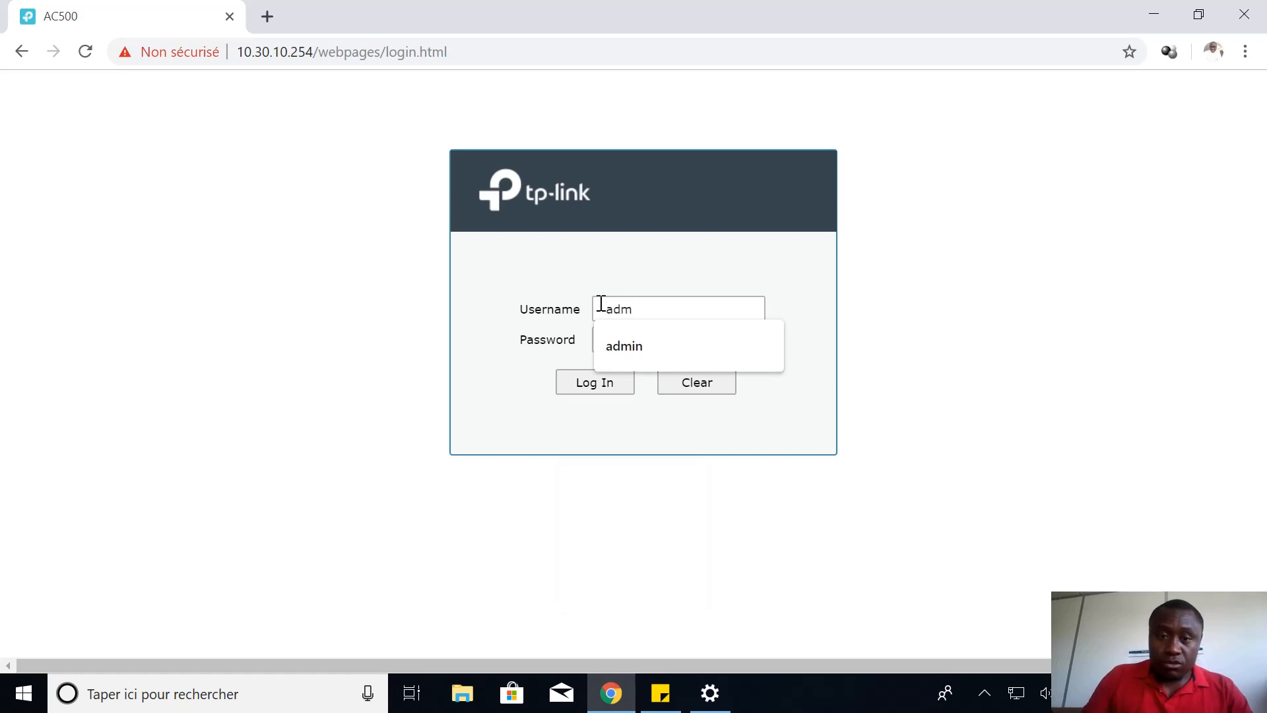
{"action": "left_click", "coordinate": [630, 352]}
{"action": "left_click", "coordinate": [632, 342]}
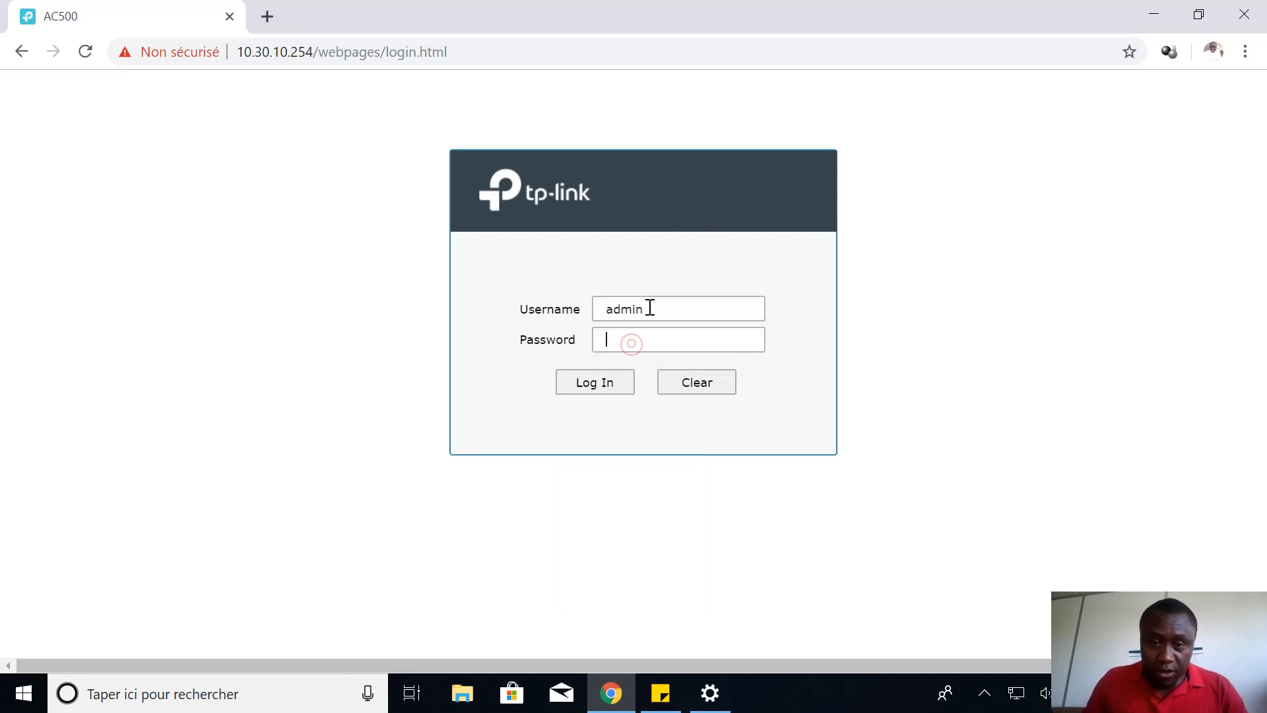
{"action": "type", "text": "ad"}
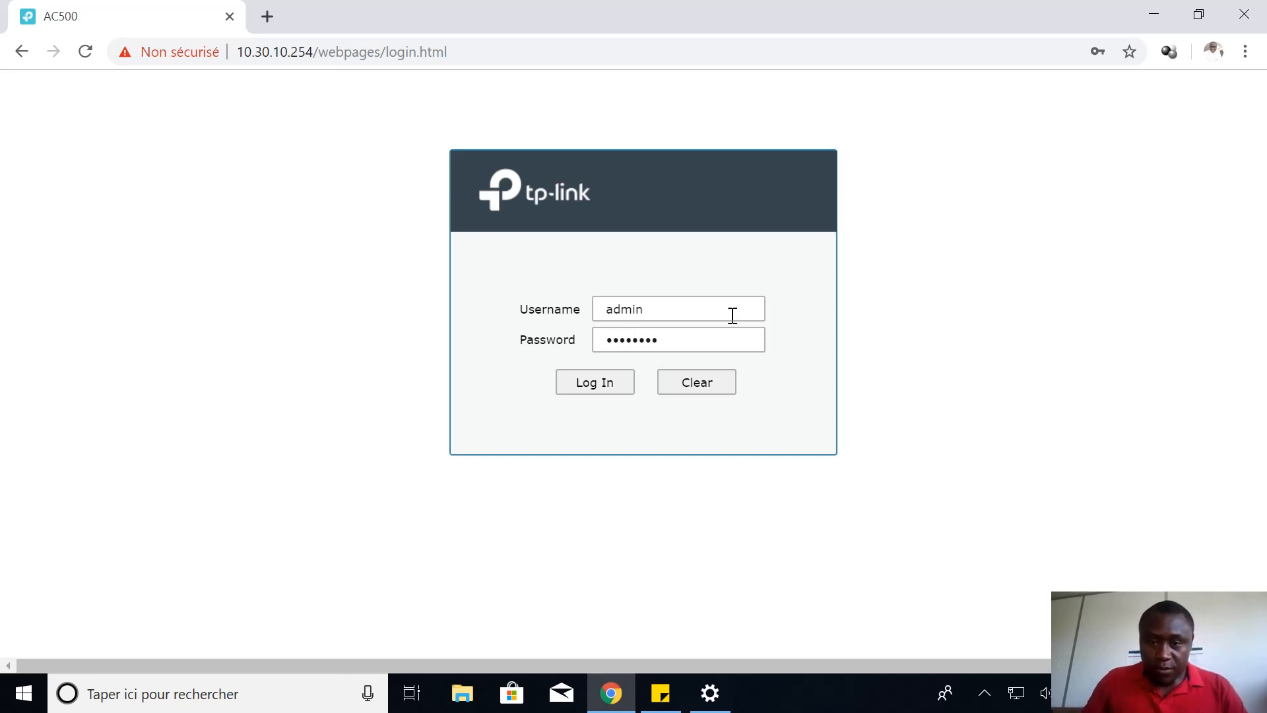
{"action": "left_click", "coordinate": [586, 386]}
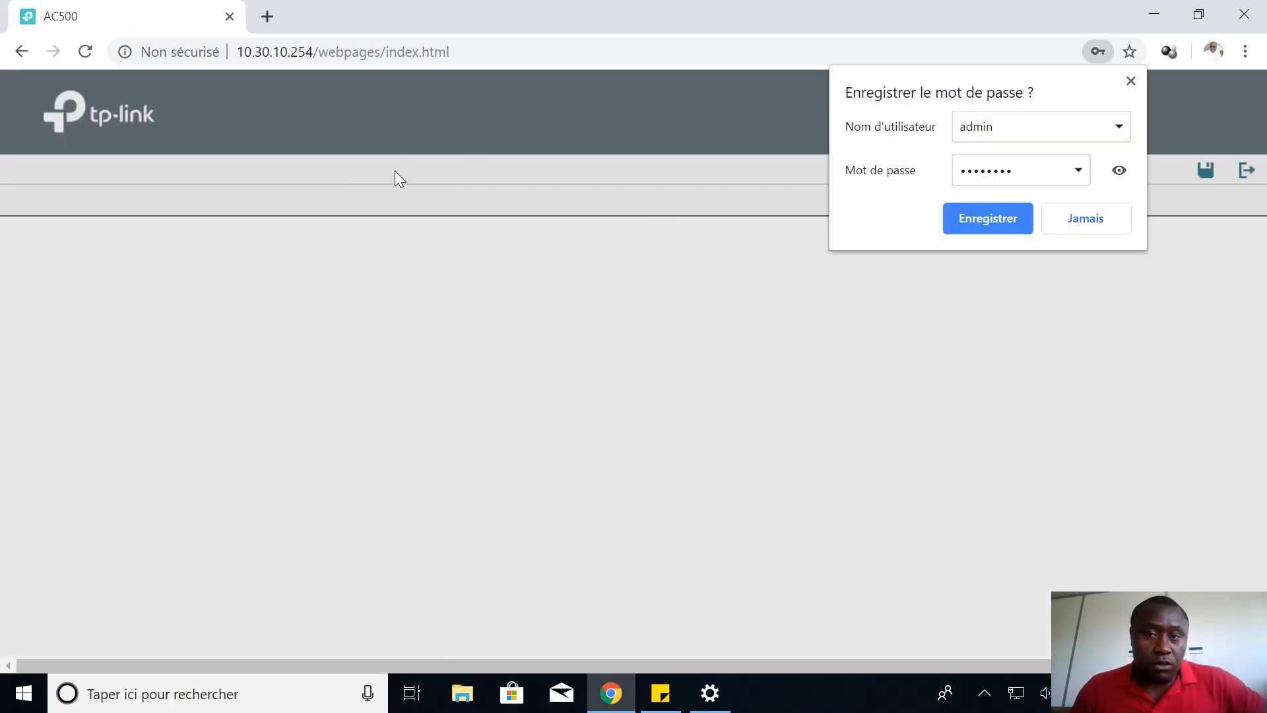
Let Chrome save the login password and dismiss the page translation offer
{"action": "left_click", "coordinate": [1008, 217]}
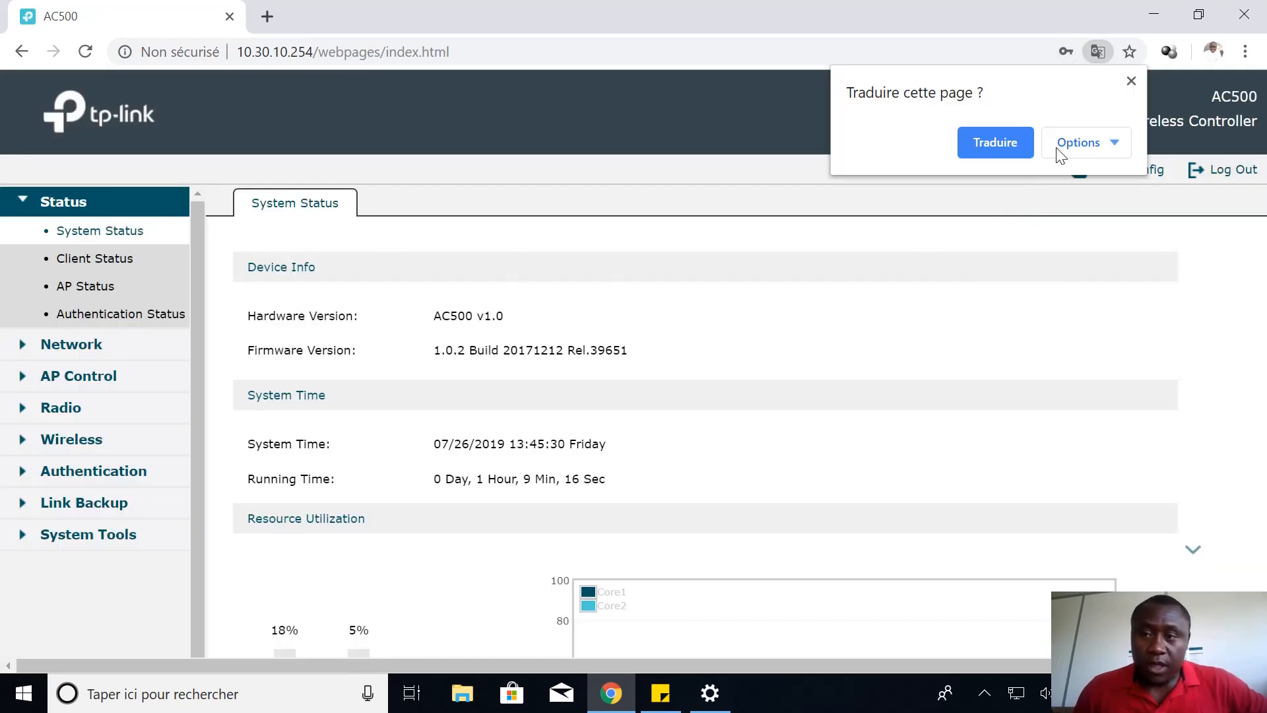
{"action": "left_click", "coordinate": [1131, 81]}
{"action": "scroll", "coordinate": [456, 279], "scroll_direction": "down", "scroll_amount": 6}
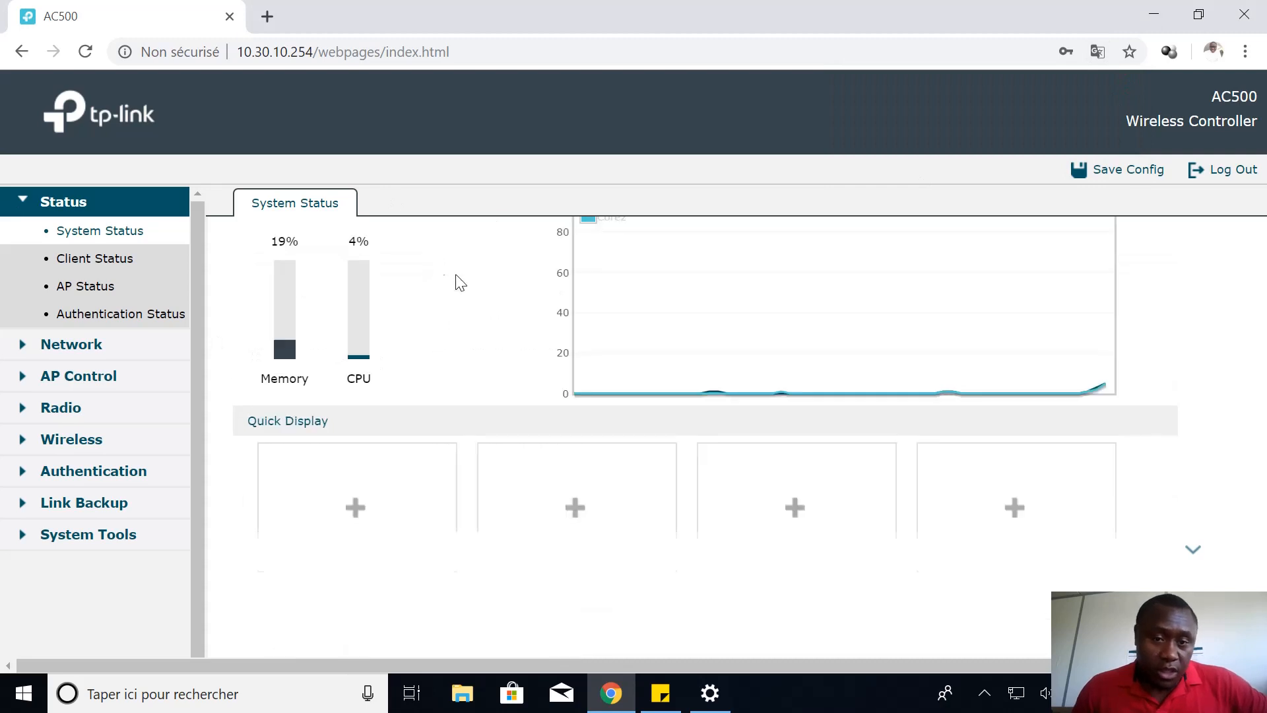
{"action": "scroll", "coordinate": [512, 350], "scroll_direction": "up", "scroll_amount": 6}
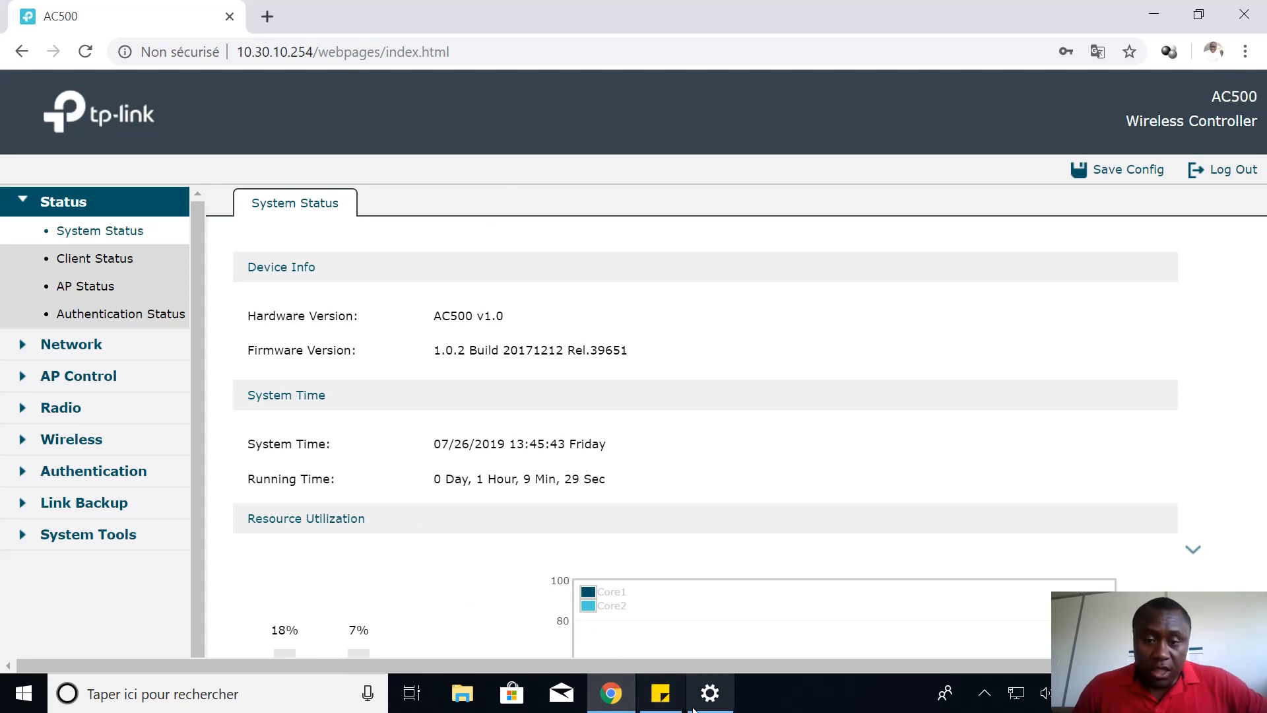
Briefly show and hide the credentials sticky note and the Wi-Fi settings window
{"action": "left_click", "coordinate": [670, 700]}
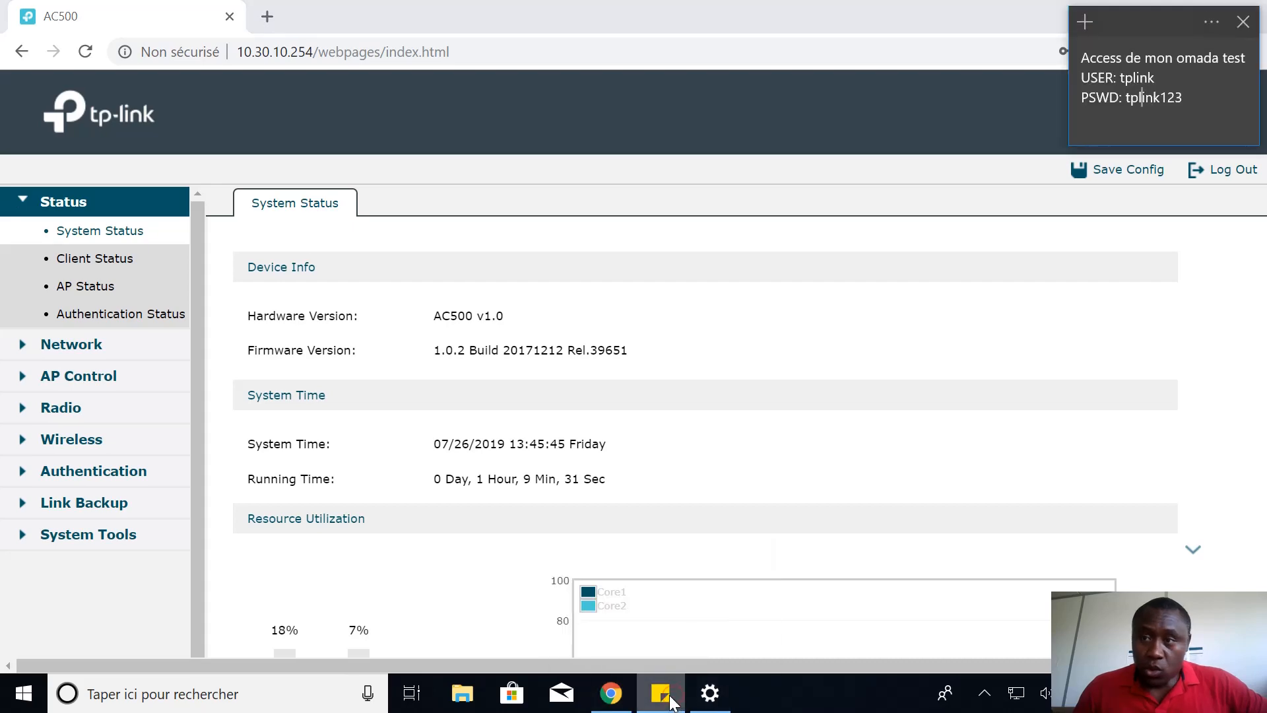
{"action": "left_click", "coordinate": [670, 701]}
{"action": "left_click", "coordinate": [709, 695]}
{"action": "left_click", "coordinate": [706, 693]}
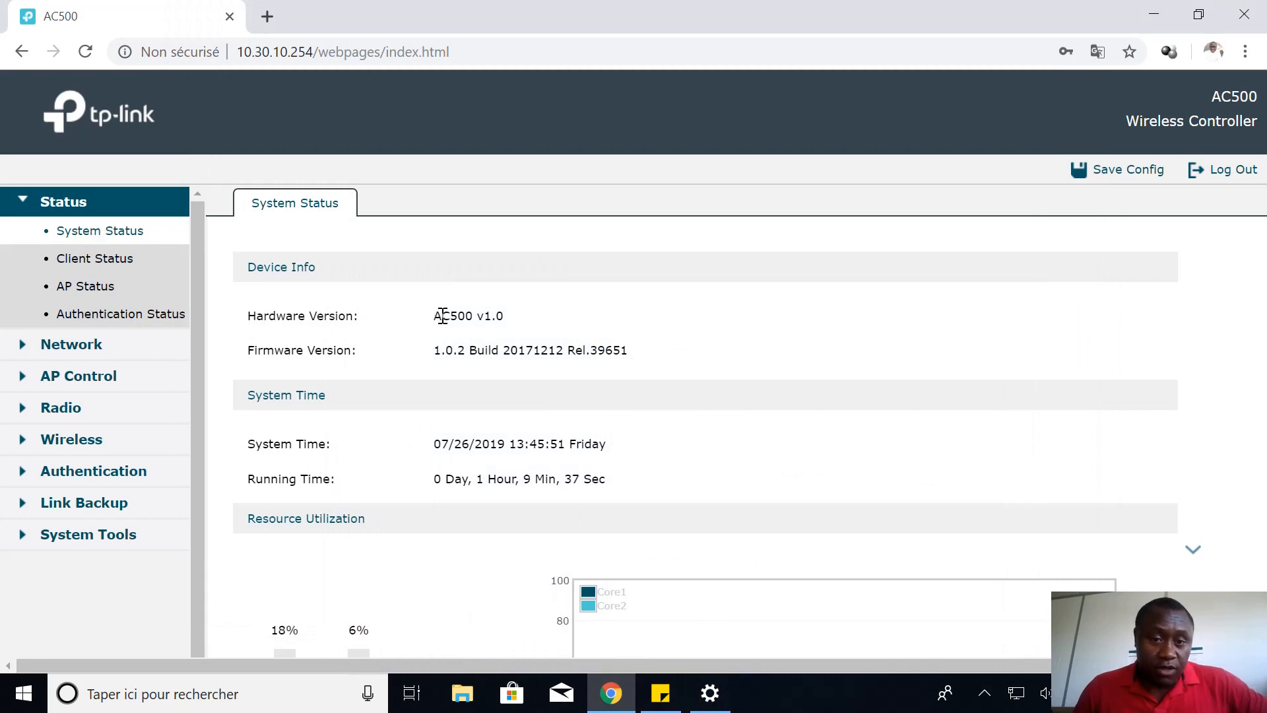
Highlight hardware version AC500 v1.0 and firmware 1.0.2 Build 20171212 on System Status
{"action": "left_click_drag", "start_coordinate": [436, 315], "coordinate": [505, 320]}
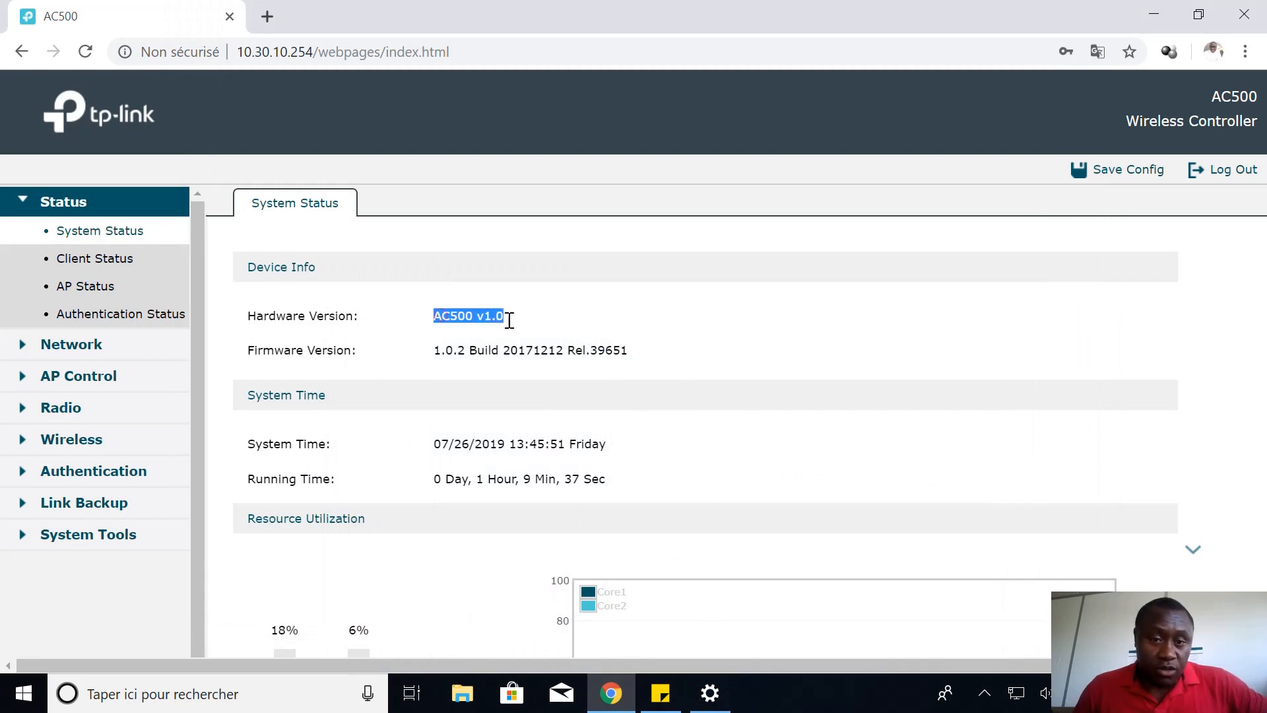
{"action": "left_click", "coordinate": [459, 311]}
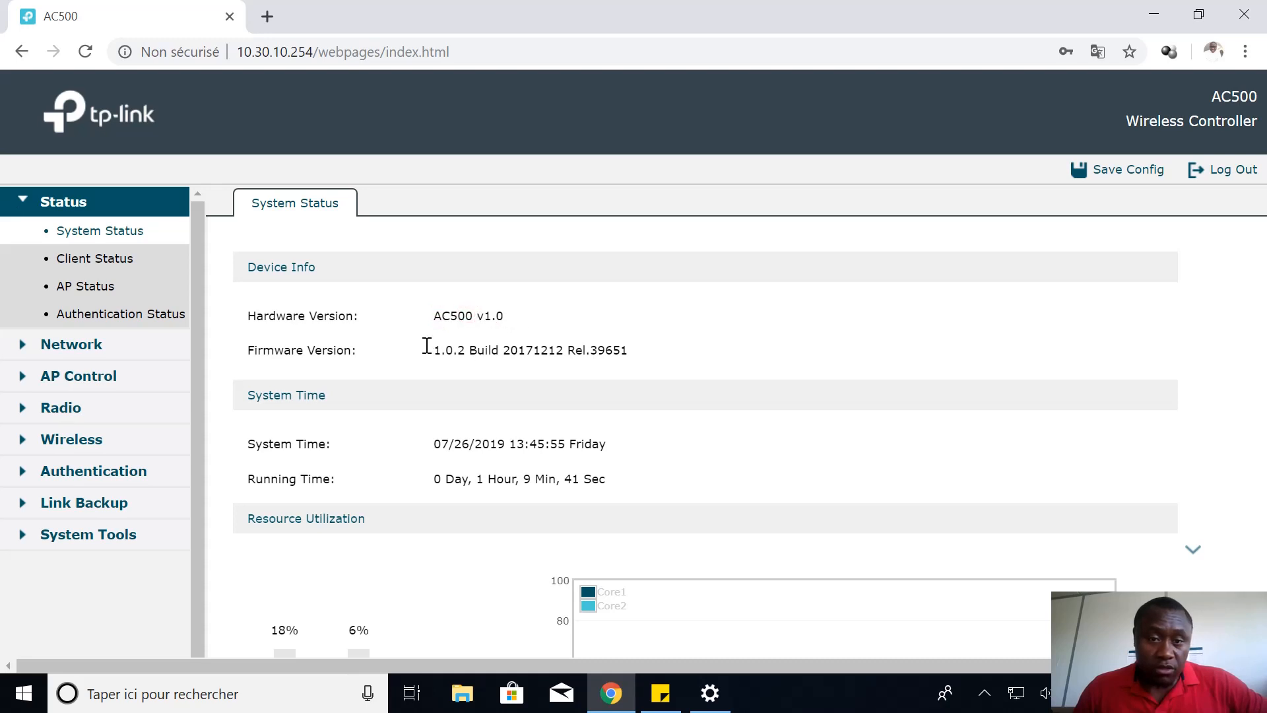
{"action": "left_click_drag", "start_coordinate": [426, 345], "coordinate": [629, 348]}
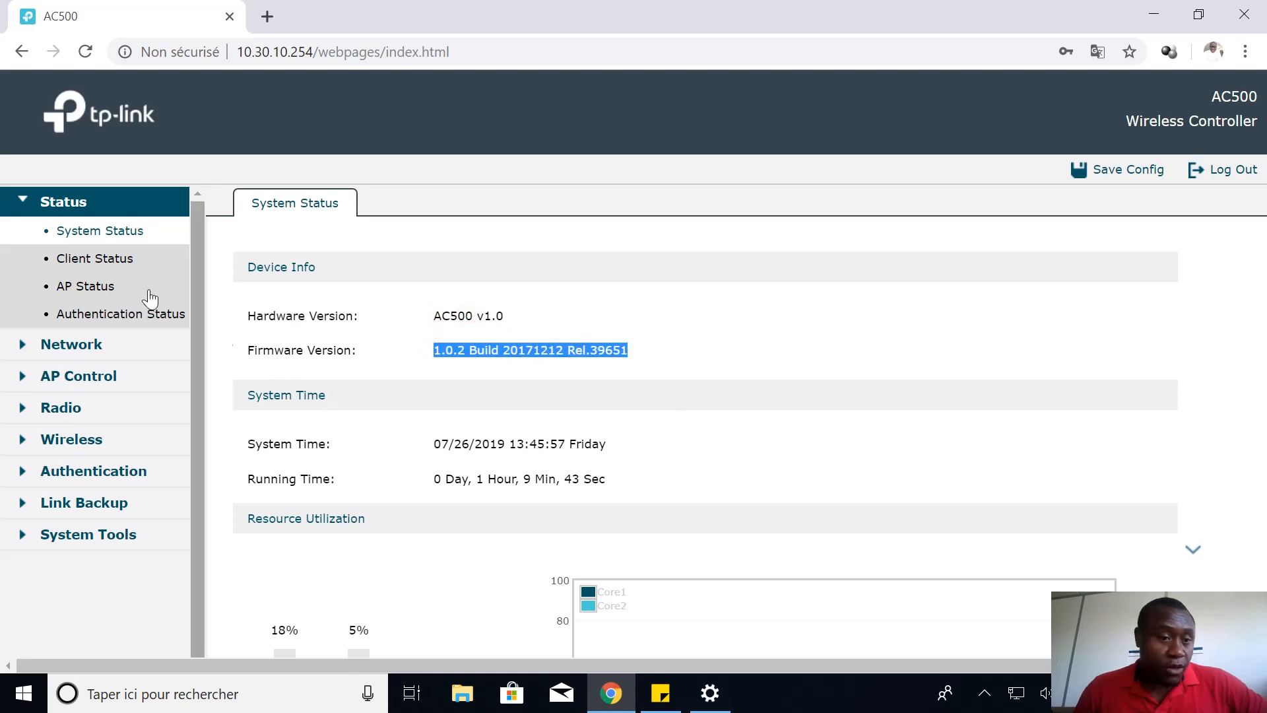
Check the two CAP1200 access points in AP Status, then view Authentication Status with one voucher user
{"action": "left_click", "coordinate": [99, 283]}
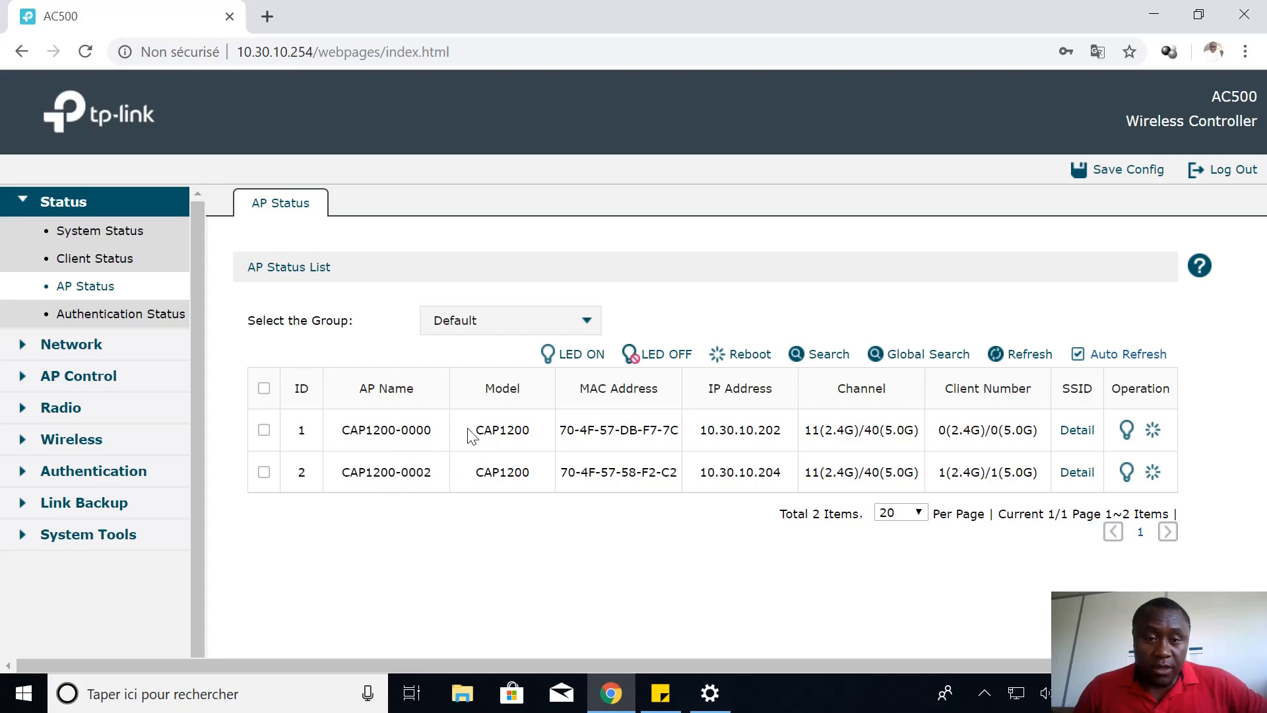
{"action": "left_click_drag", "start_coordinate": [470, 436], "coordinate": [530, 432]}
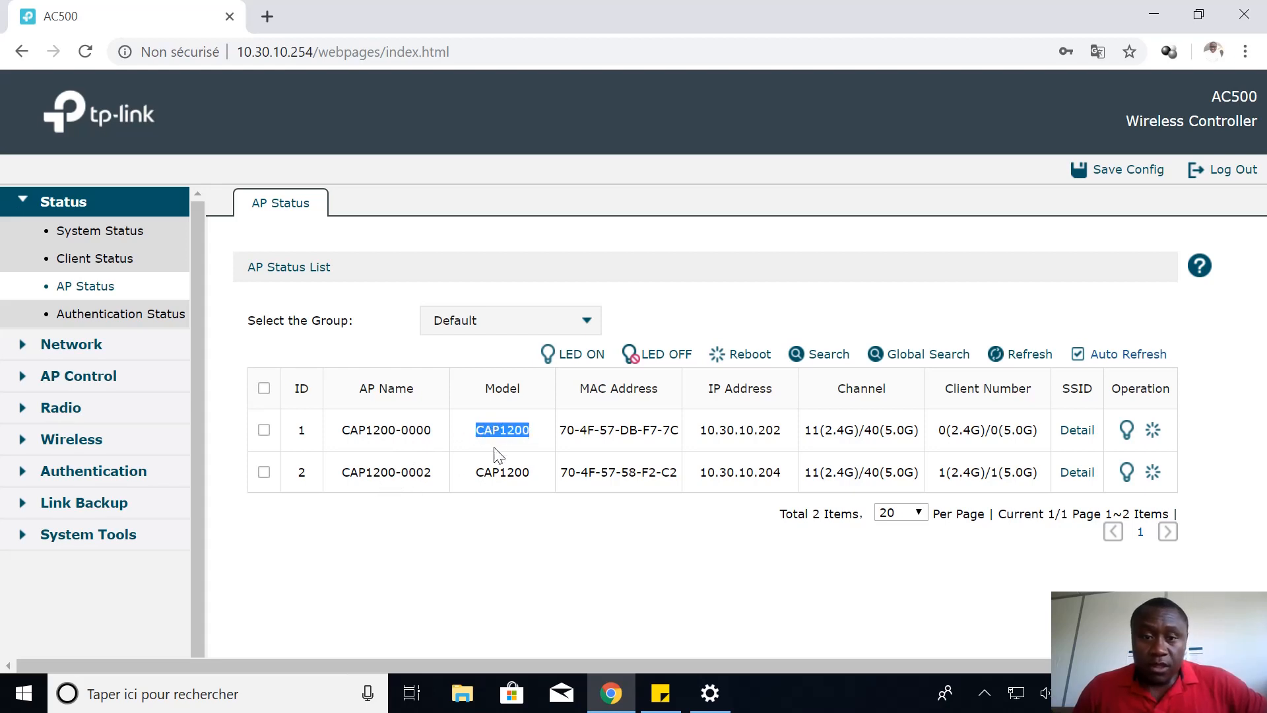
{"action": "left_click", "coordinate": [494, 475]}
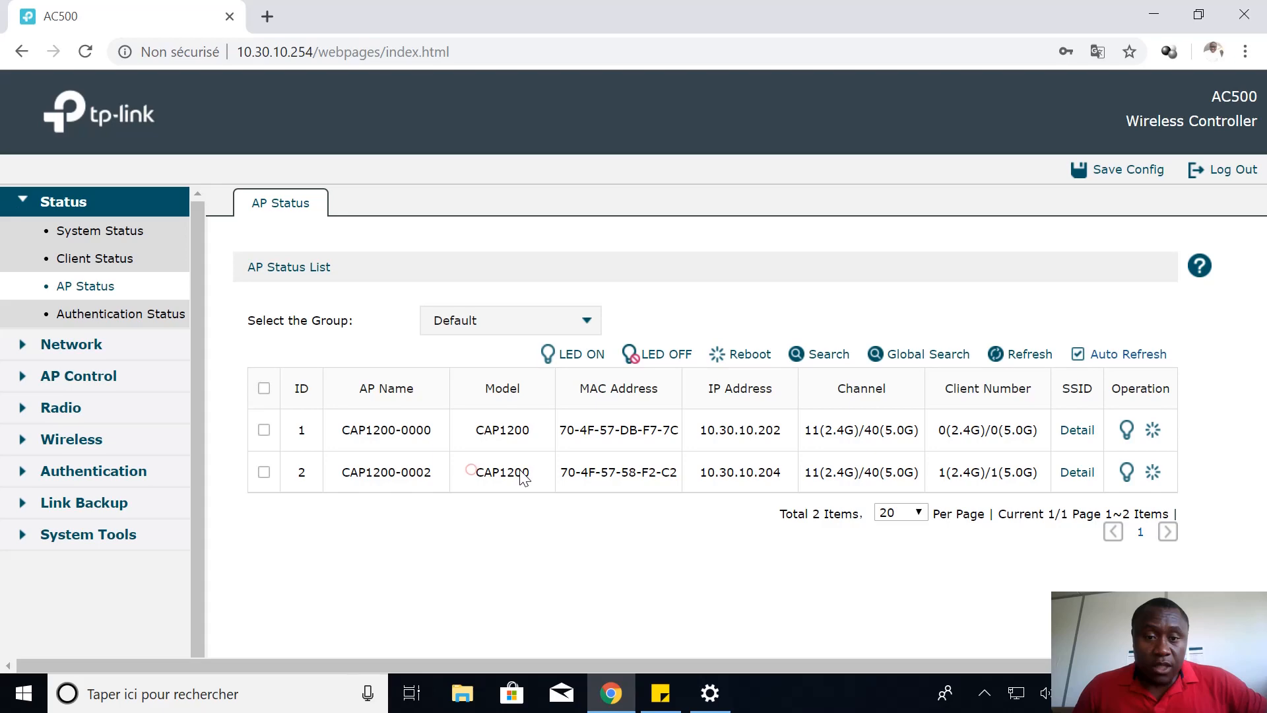
{"action": "left_click", "coordinate": [136, 313]}
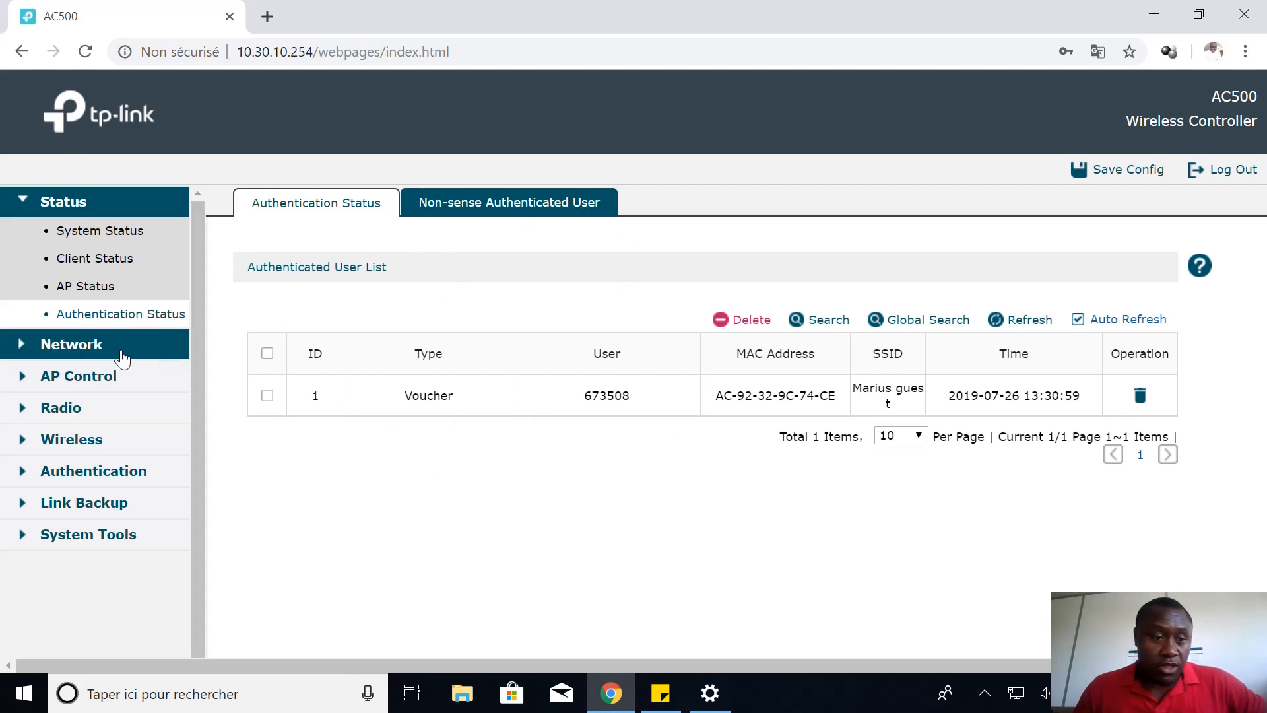
Expand Network and AP Control and look through the AP settings and firmware upgrade pages
{"action": "left_click", "coordinate": [98, 348]}
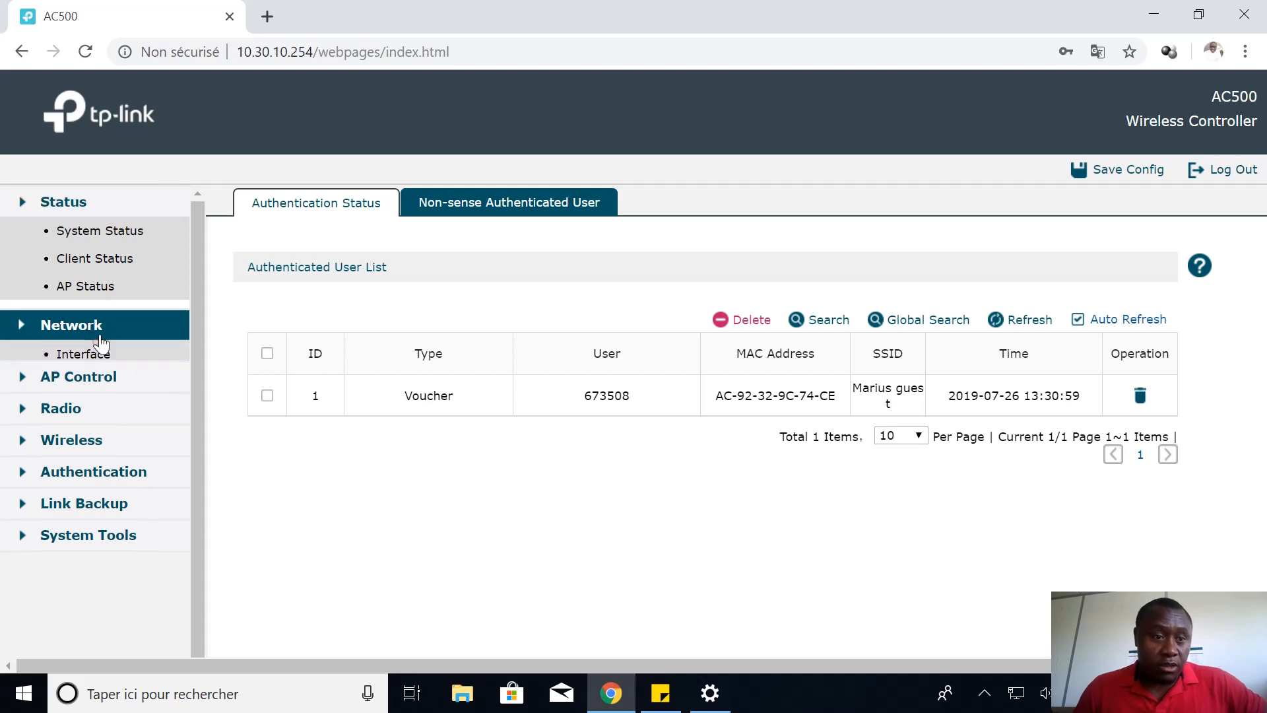
{"action": "left_click", "coordinate": [97, 374]}
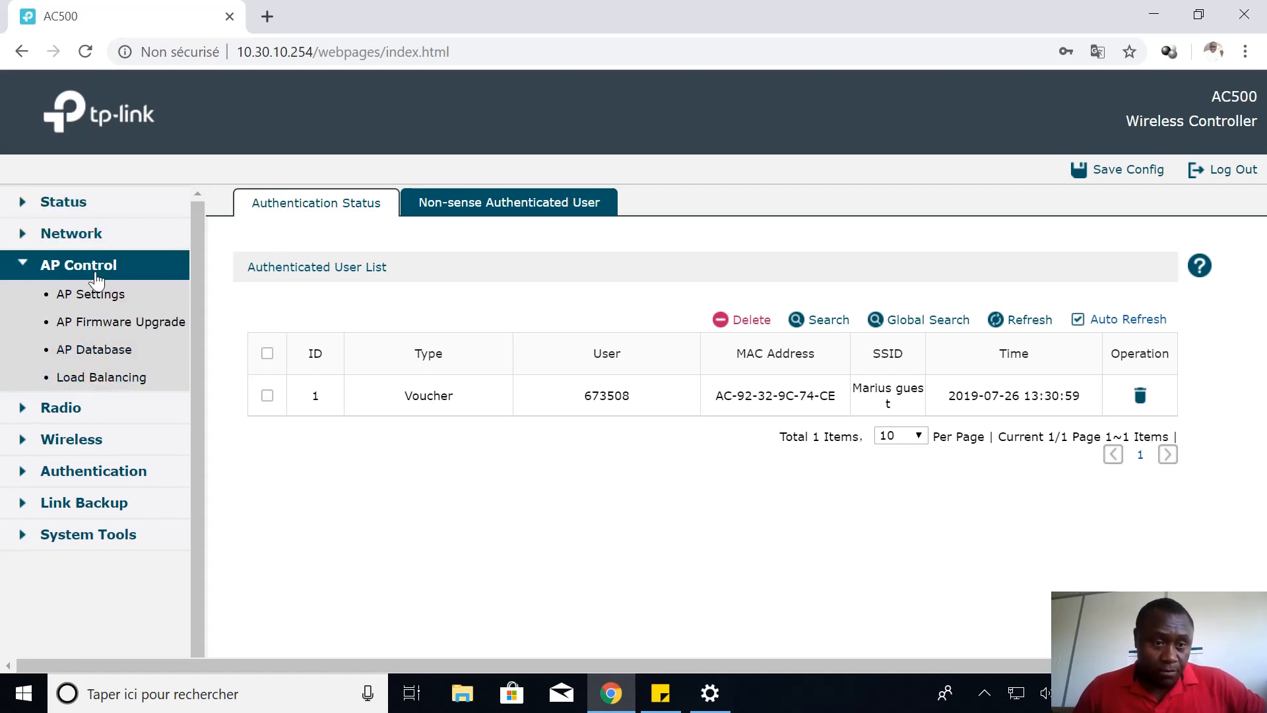
{"action": "left_click", "coordinate": [119, 295]}
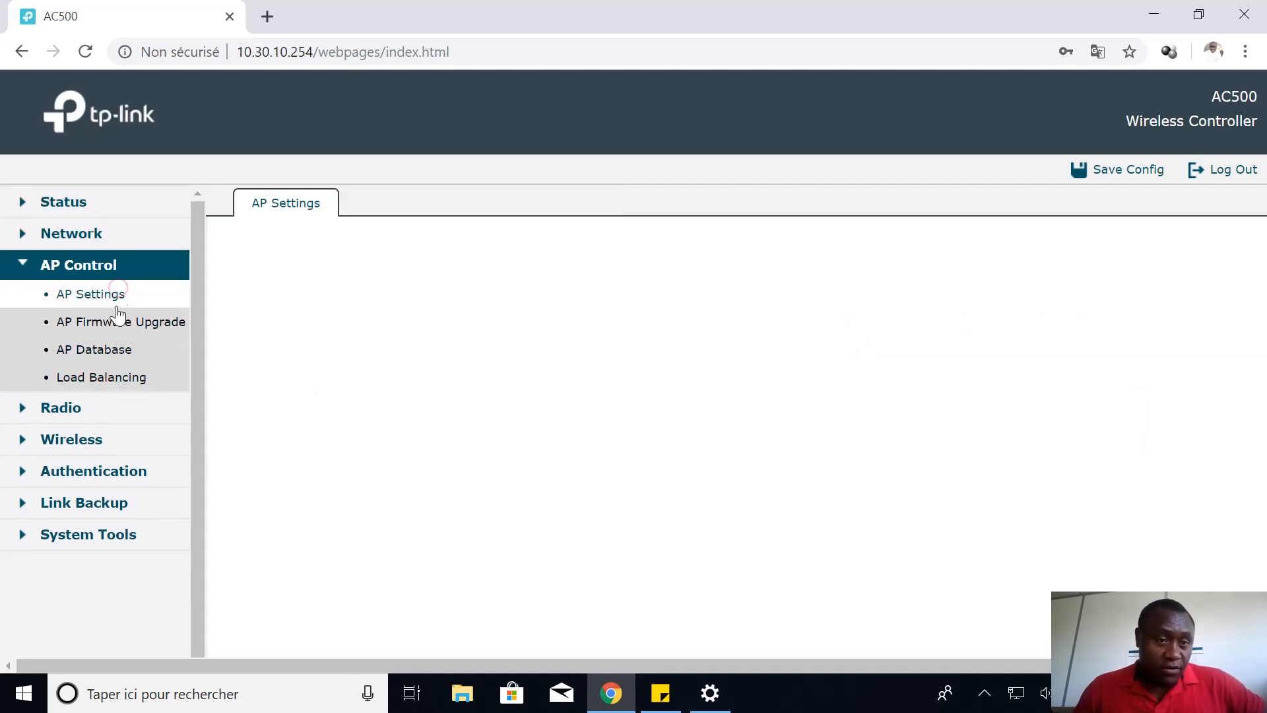
{"action": "scroll", "coordinate": [469, 439], "scroll_direction": "down", "scroll_amount": 5}
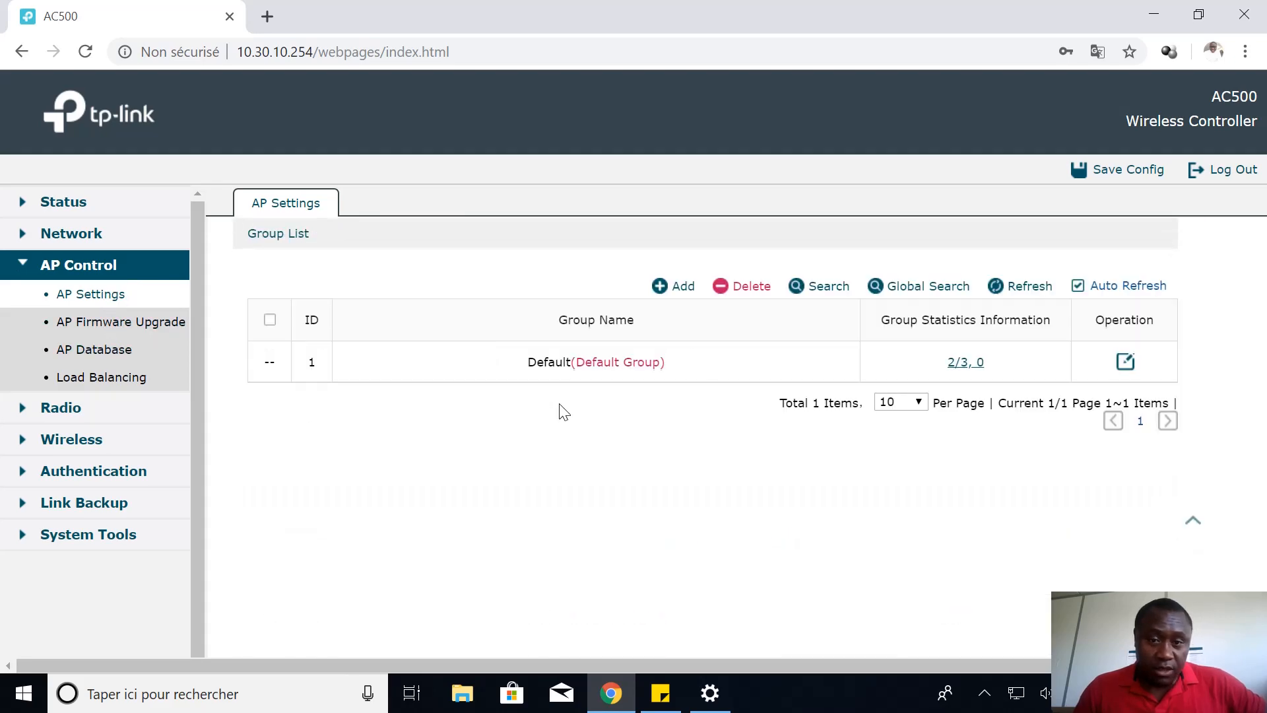
{"action": "scroll", "coordinate": [537, 399], "scroll_direction": "up", "scroll_amount": 5}
{"action": "left_click", "coordinate": [139, 322]}
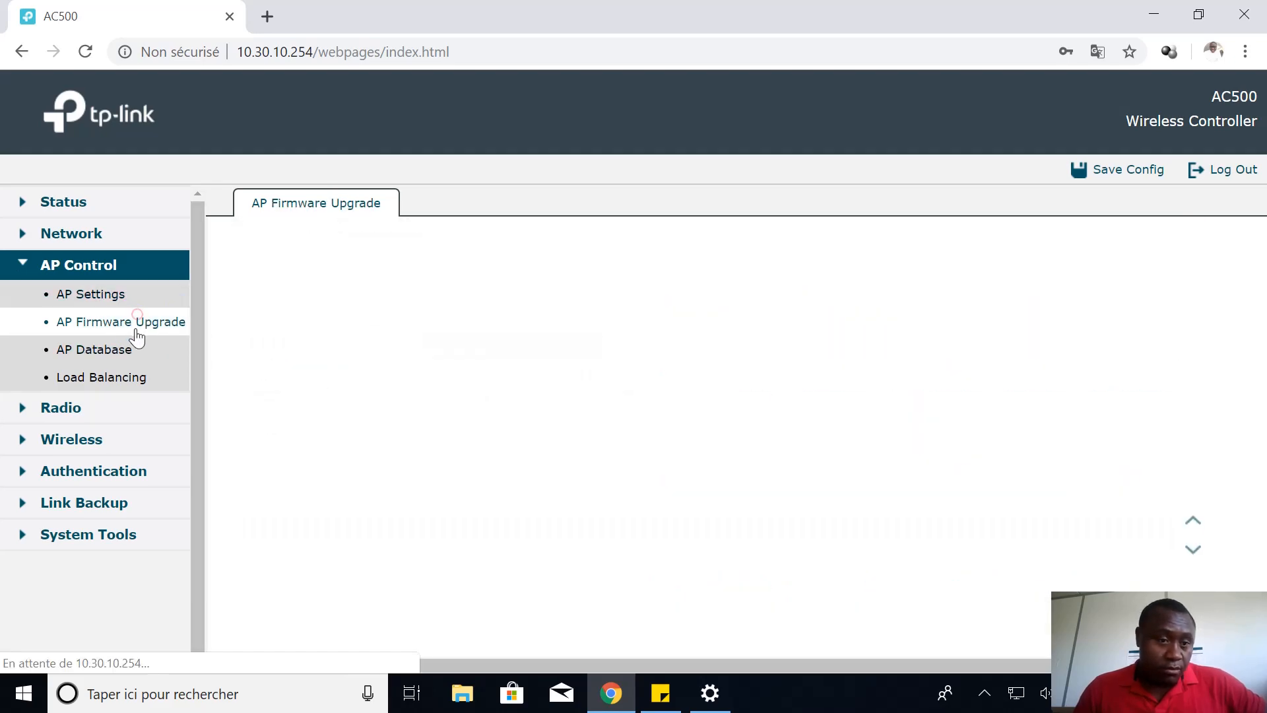
{"action": "scroll", "coordinate": [1070, 528], "scroll_direction": "down", "scroll_amount": 5}
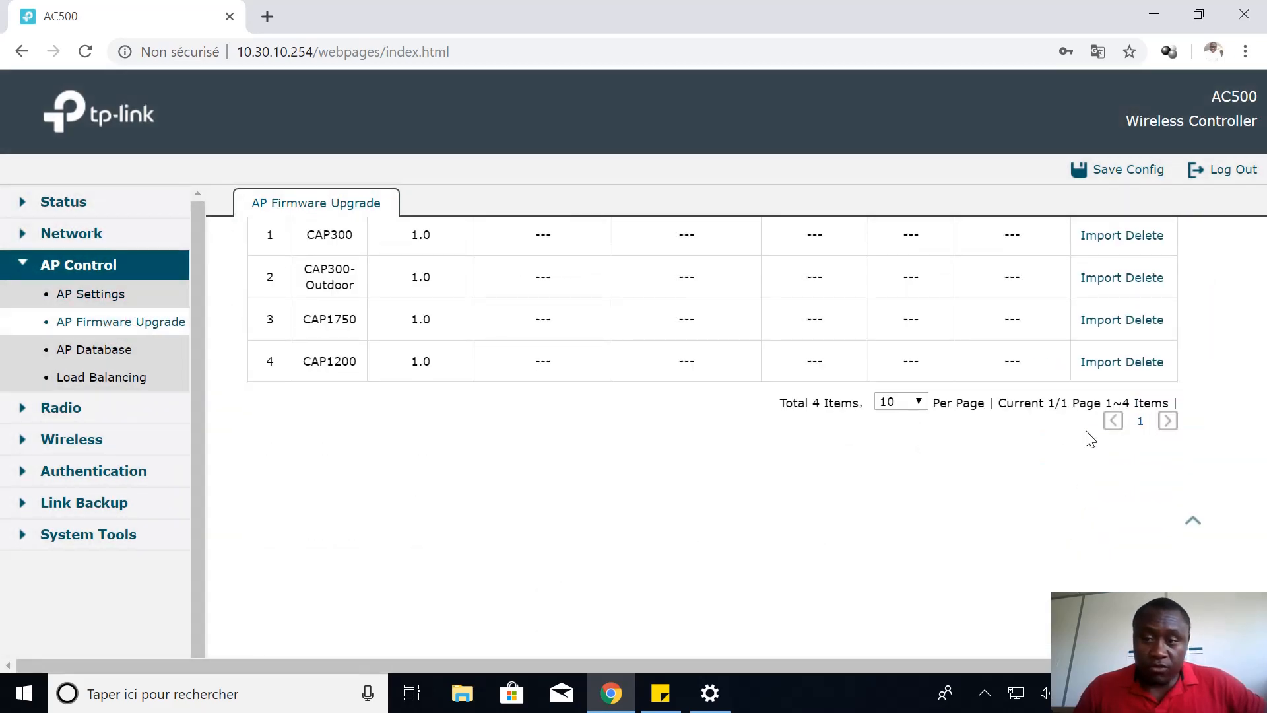
{"action": "scroll", "coordinate": [559, 384], "scroll_direction": "up", "scroll_amount": 5}
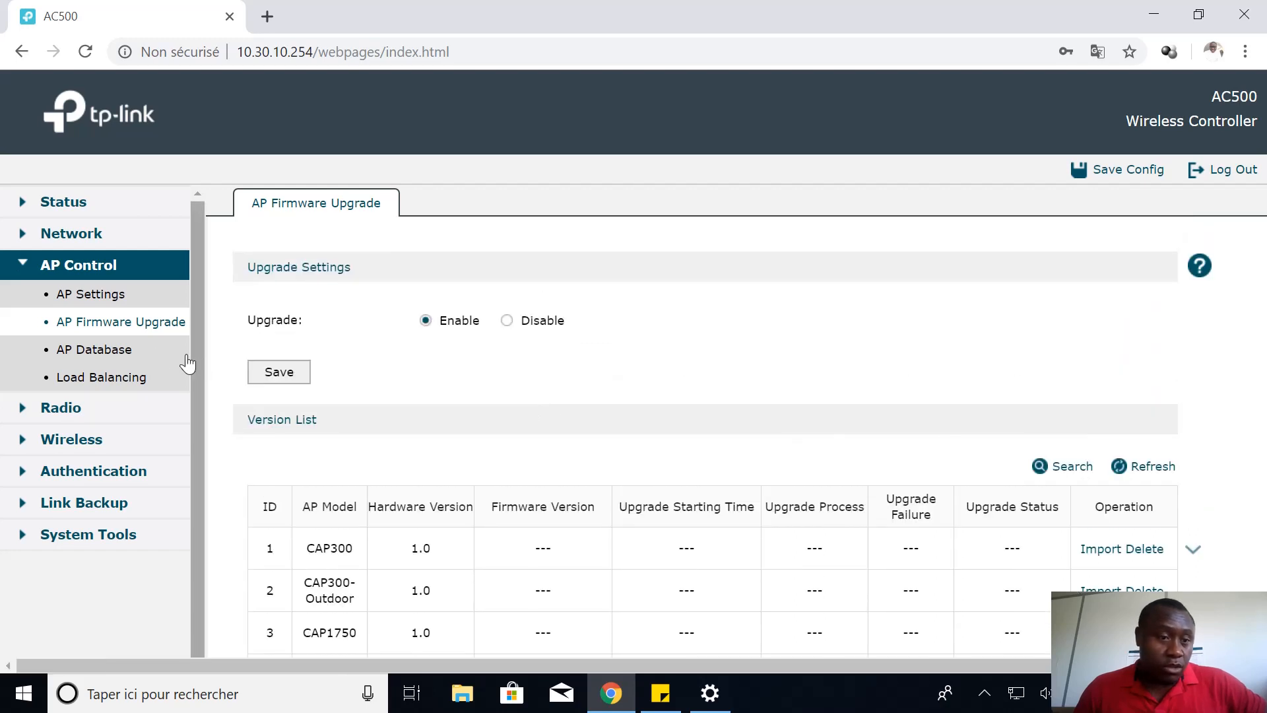
Check the AP database, then view Load Balancing enabled in Session mode with threshold 20
{"action": "left_click", "coordinate": [120, 350]}
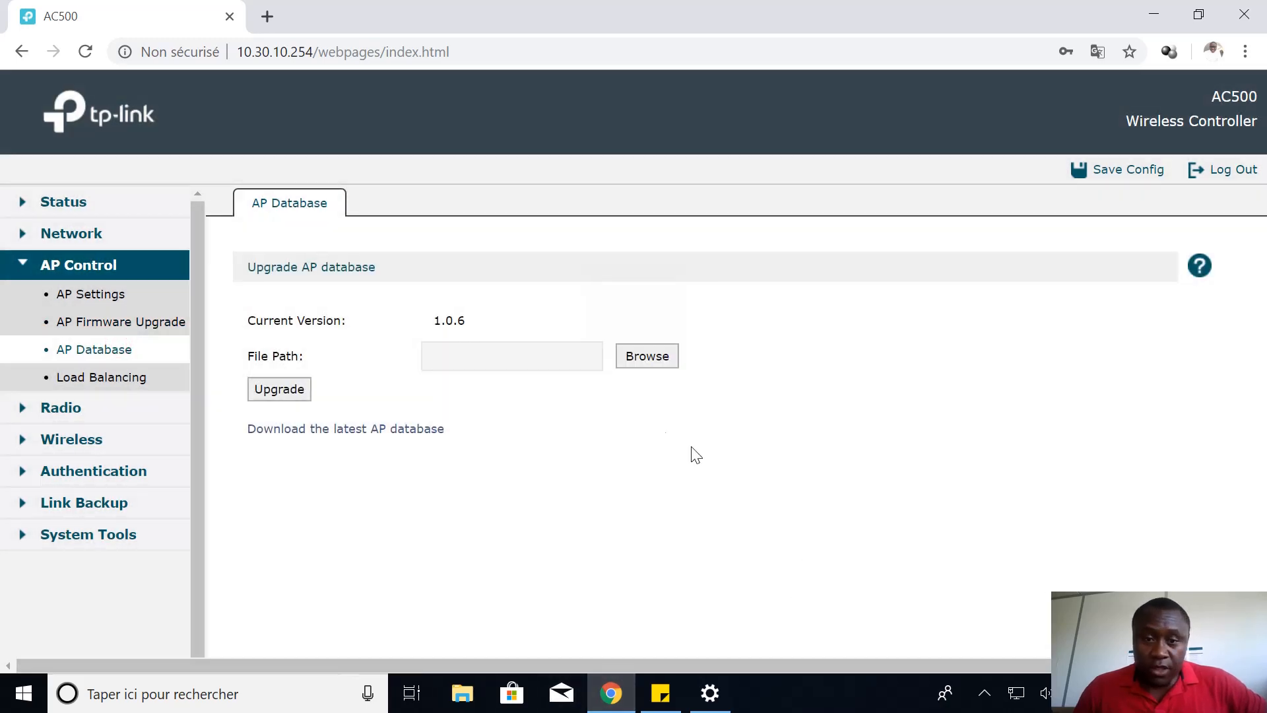
{"action": "left_click", "coordinate": [127, 378]}
{"action": "scroll", "coordinate": [267, 367], "scroll_direction": "down", "scroll_amount": 1}
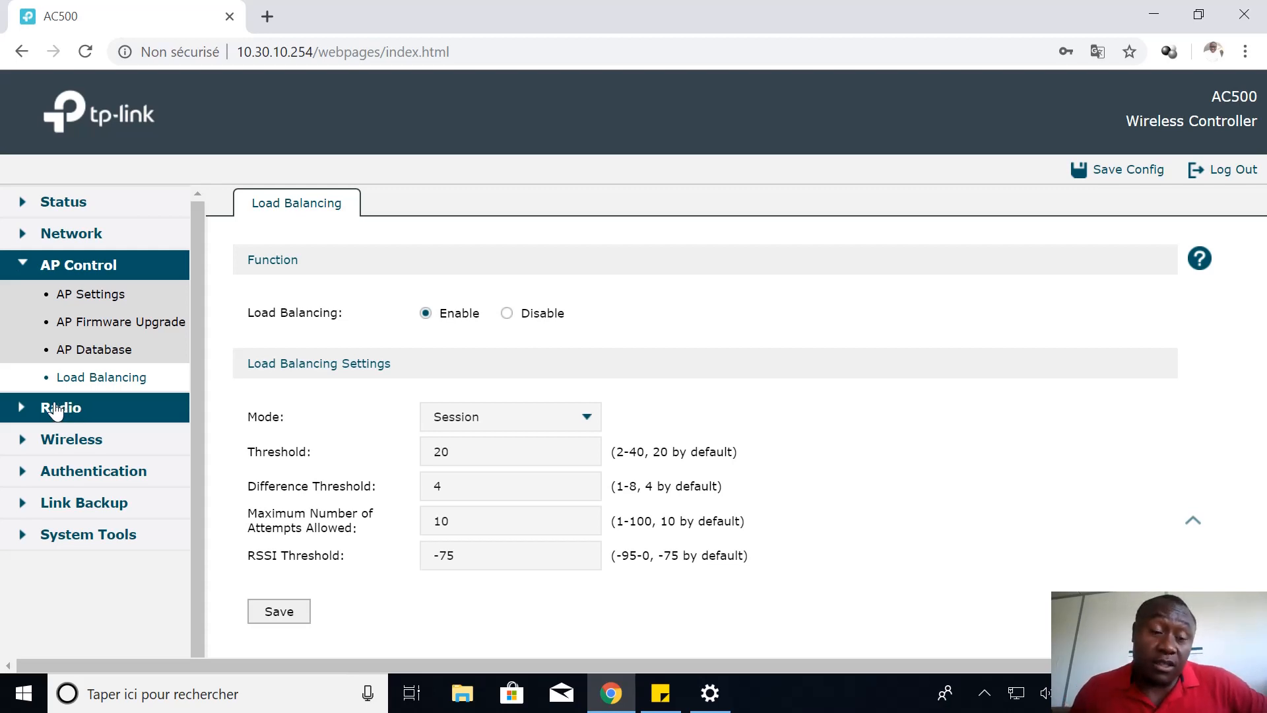
Delete the existing guest SSID in Wireless > Wireless Service, leaving 0 items
{"action": "left_click", "coordinate": [78, 441]}
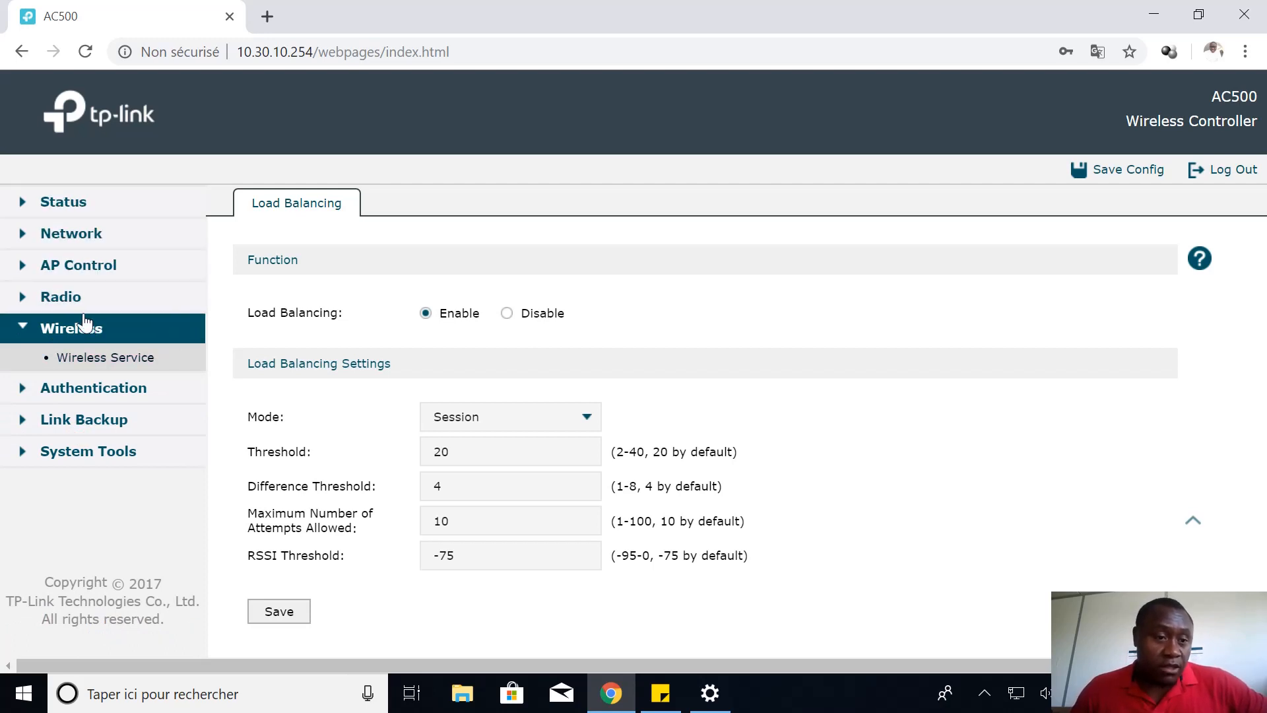
{"action": "left_click", "coordinate": [113, 359]}
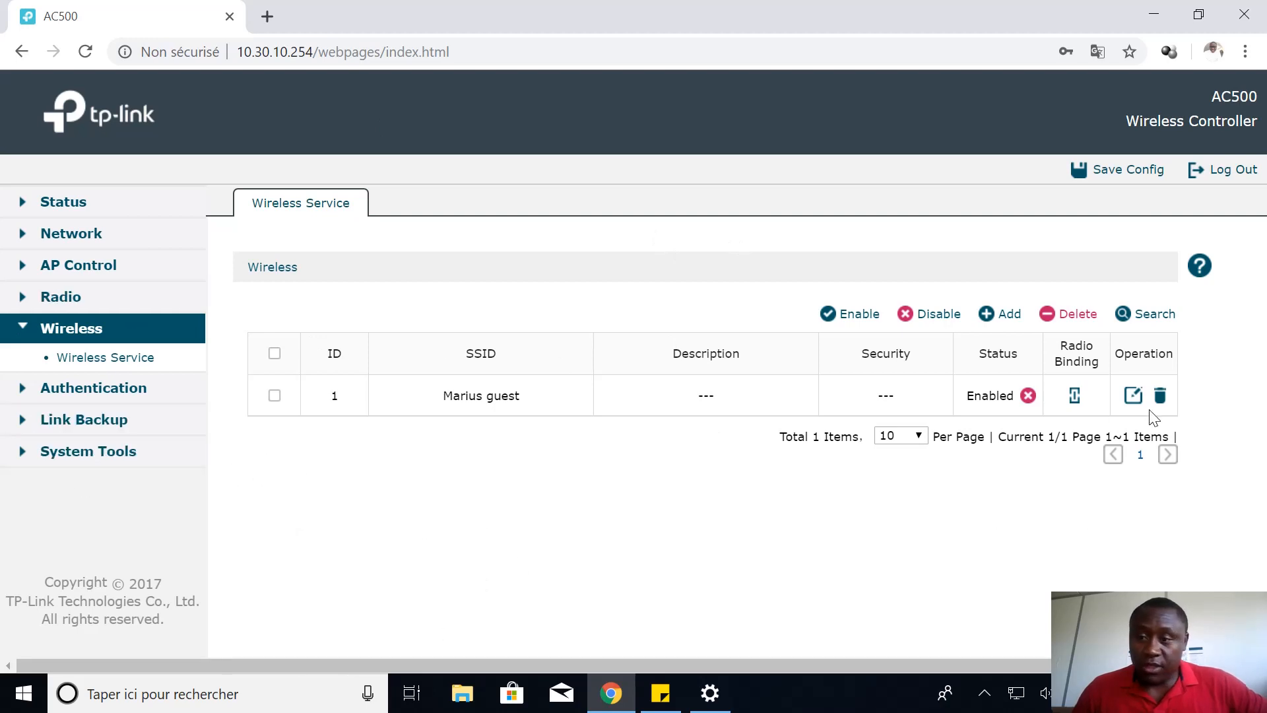
{"action": "left_click", "coordinate": [1159, 396]}
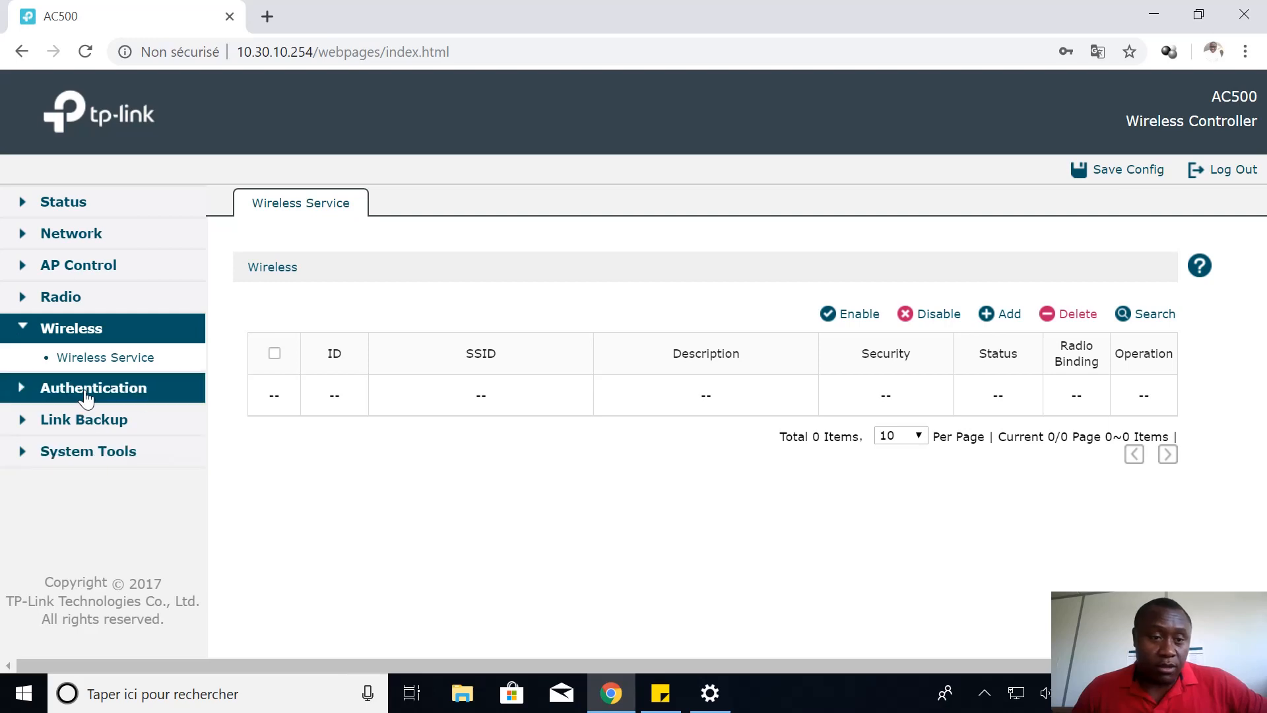
{"action": "left_click", "coordinate": [90, 396]}
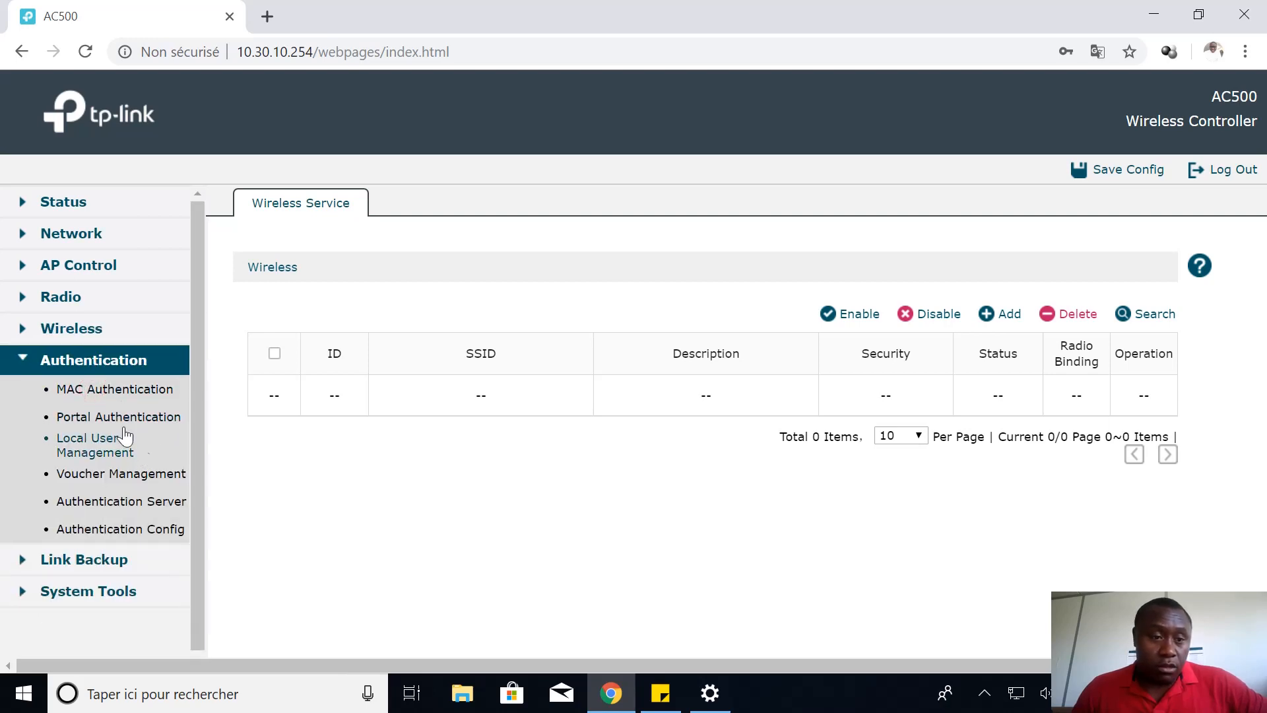
Check the empty Web Authentication and Voucher portal lists, then save the controller configuration
{"action": "left_click", "coordinate": [124, 423]}
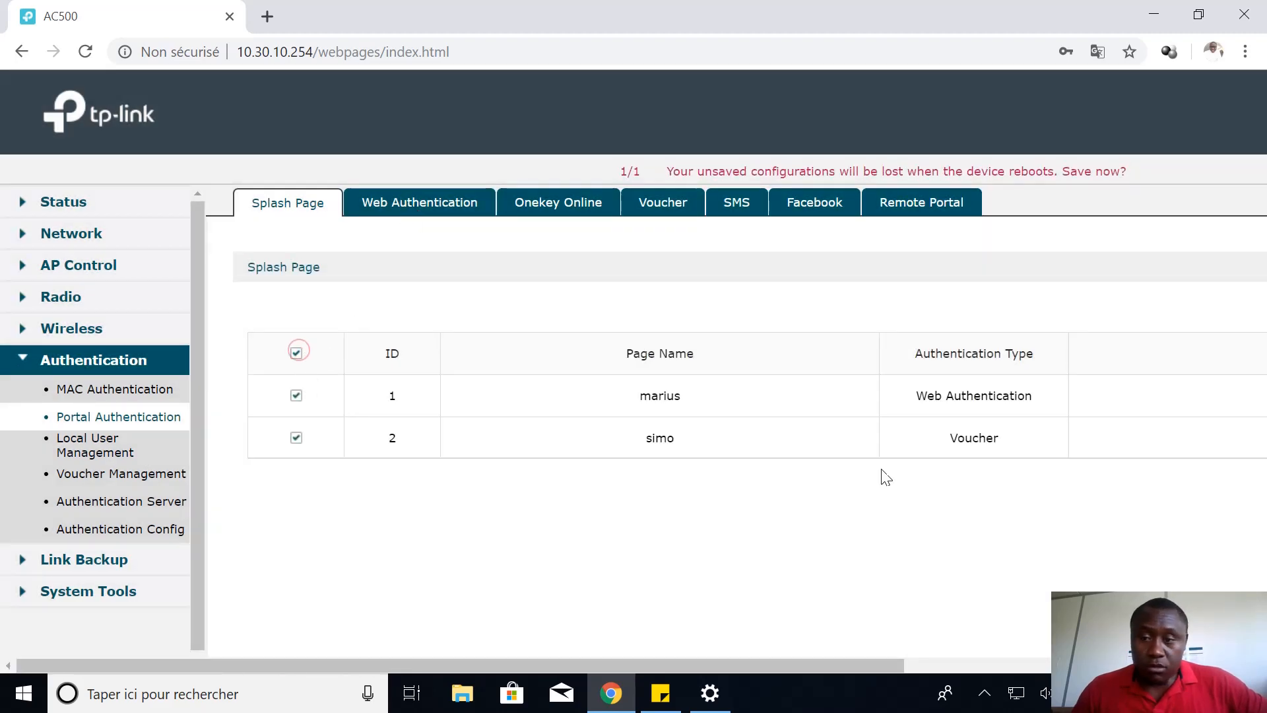
{"action": "left_click", "coordinate": [453, 203]}
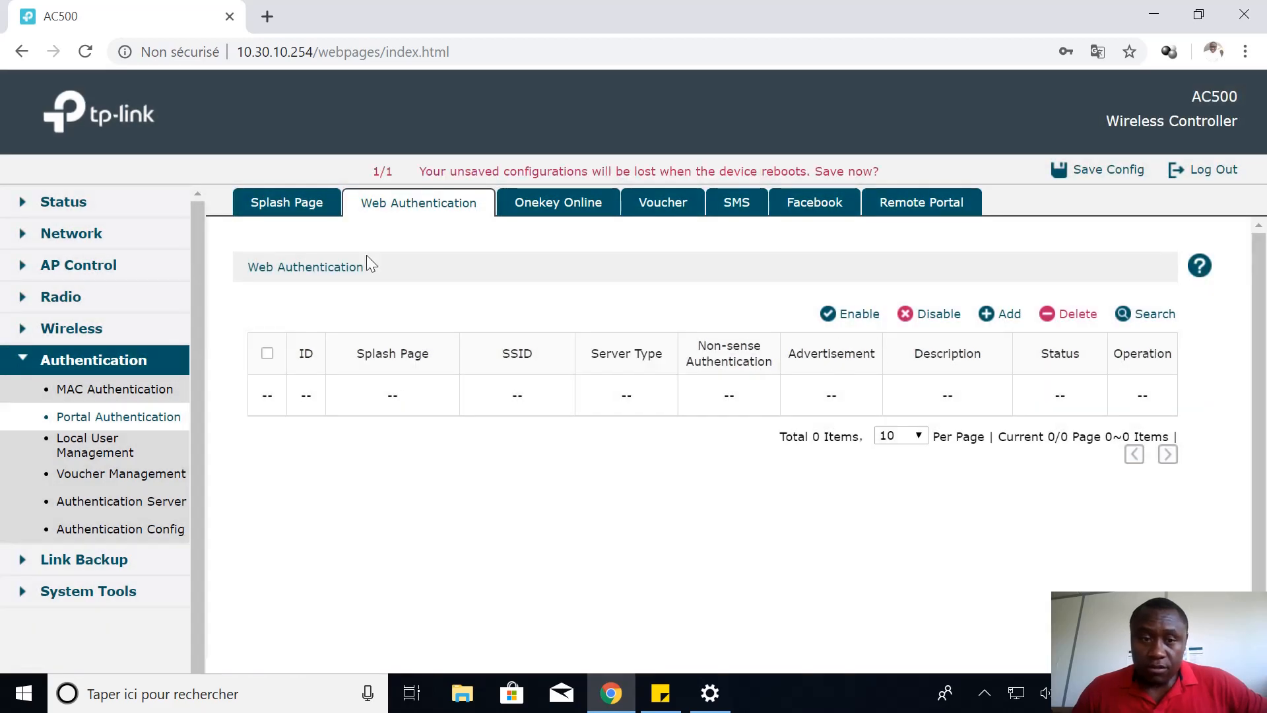
{"action": "left_click", "coordinate": [665, 211]}
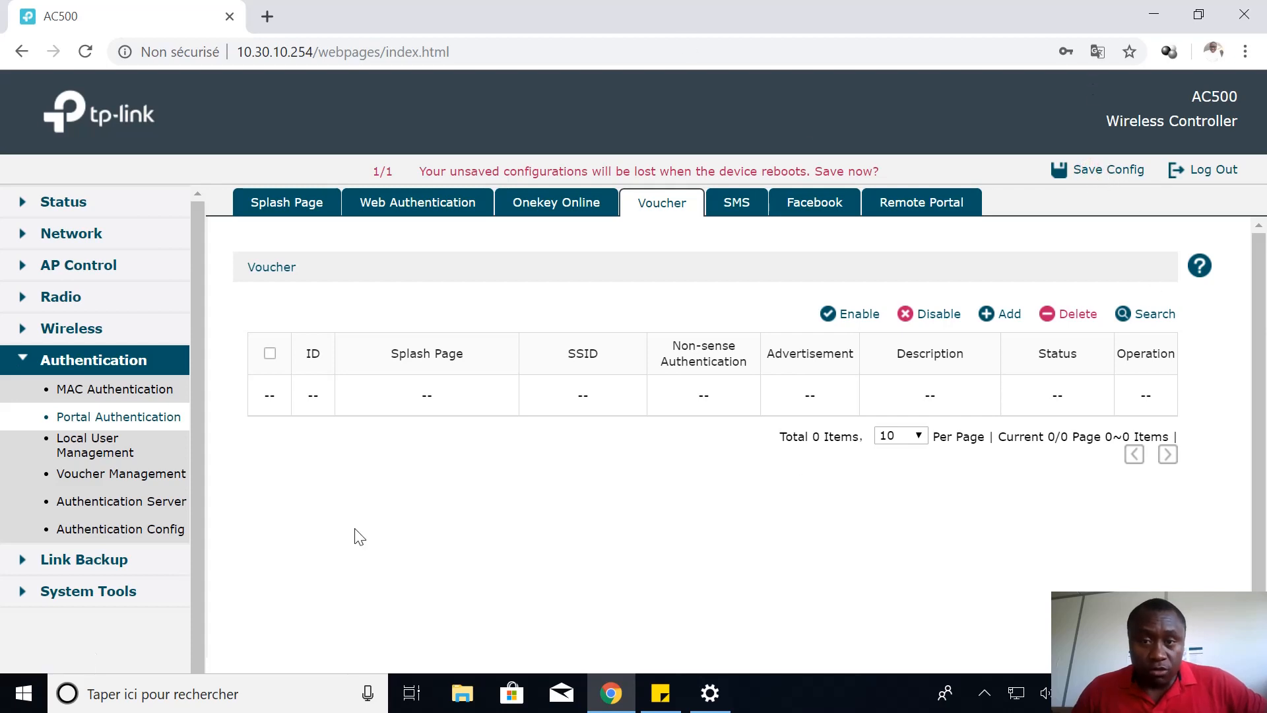
{"action": "left_click", "coordinate": [1091, 171]}
{"action": "left_click", "coordinate": [725, 364]}
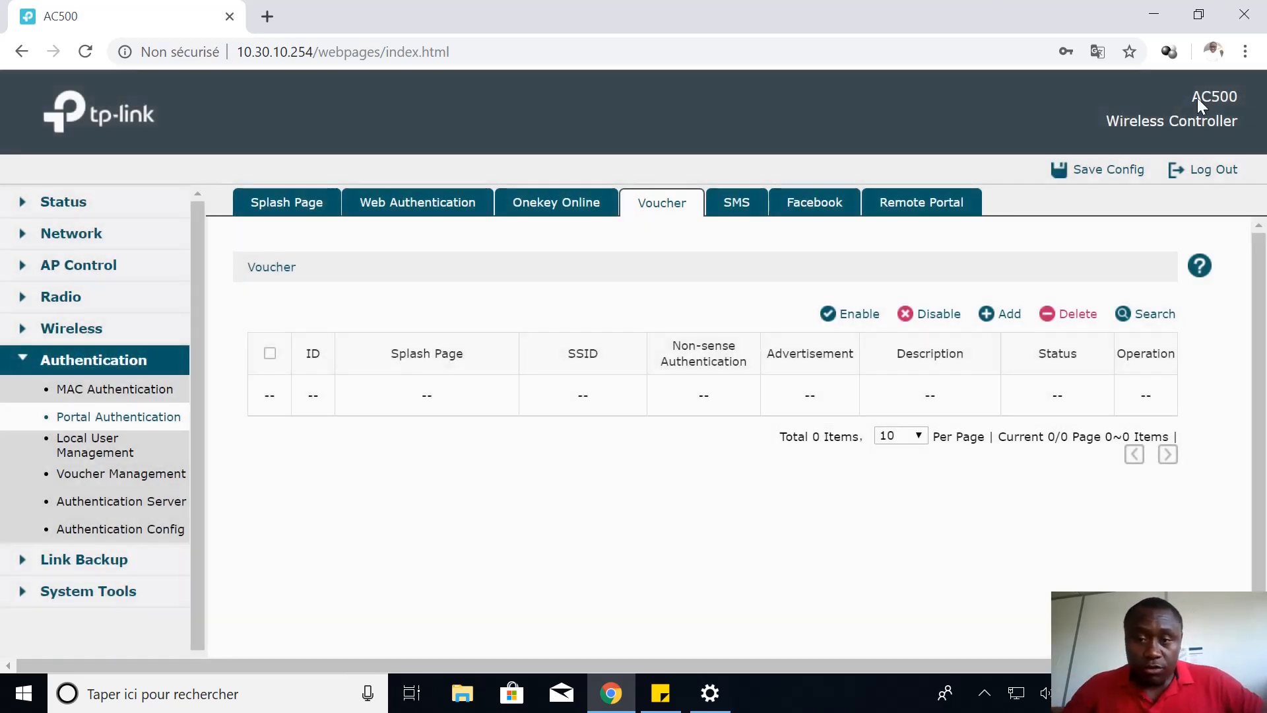
Add an enabled open SSID 'TEST PORTAIL' with description 'test', then save the configuration
{"action": "left_click", "coordinate": [84, 330]}
{"action": "left_click", "coordinate": [108, 359]}
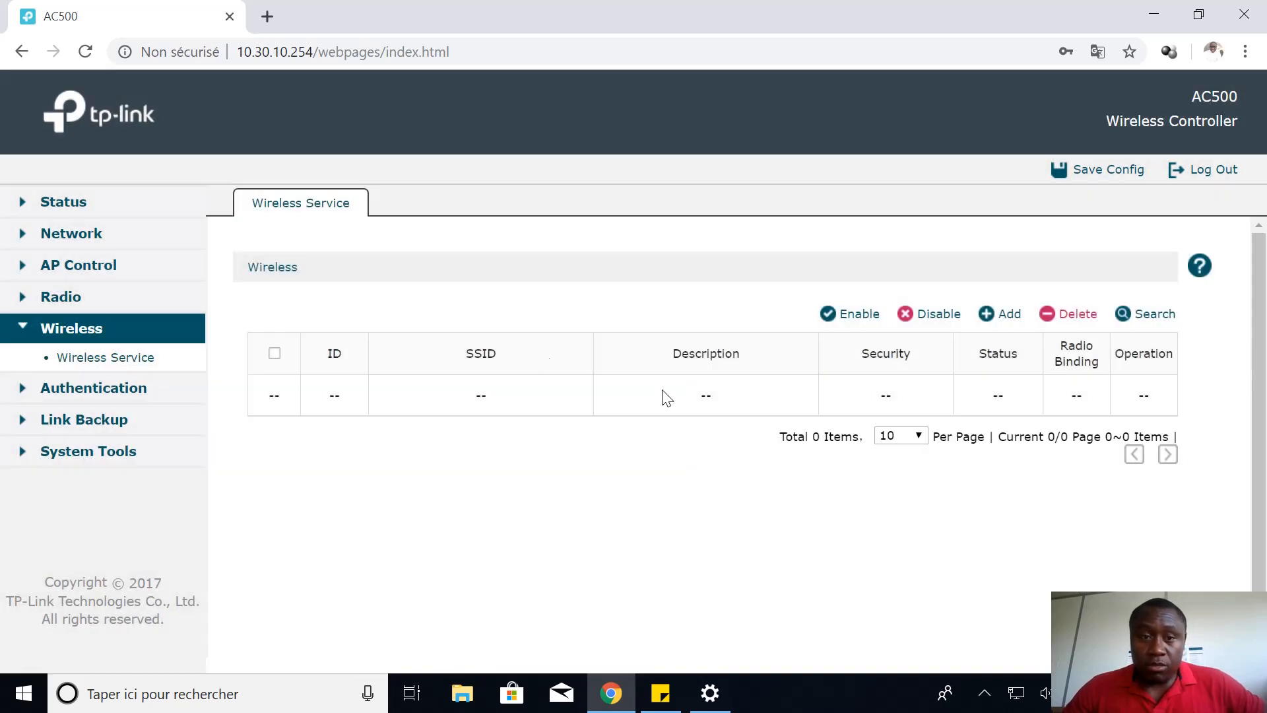
{"action": "left_click", "coordinate": [1005, 315]}
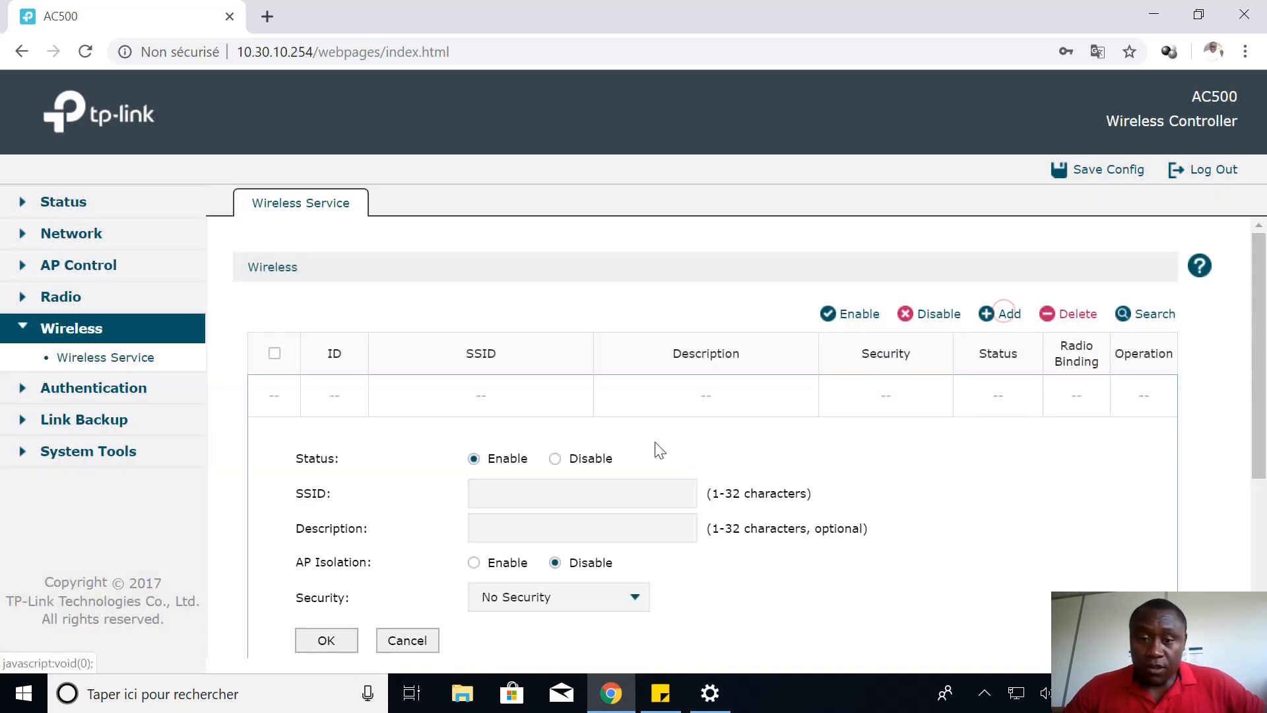
{"action": "scroll", "coordinate": [548, 442], "scroll_direction": "down", "scroll_amount": 5}
{"action": "scroll", "coordinate": [549, 336], "scroll_direction": "up", "scroll_amount": 3}
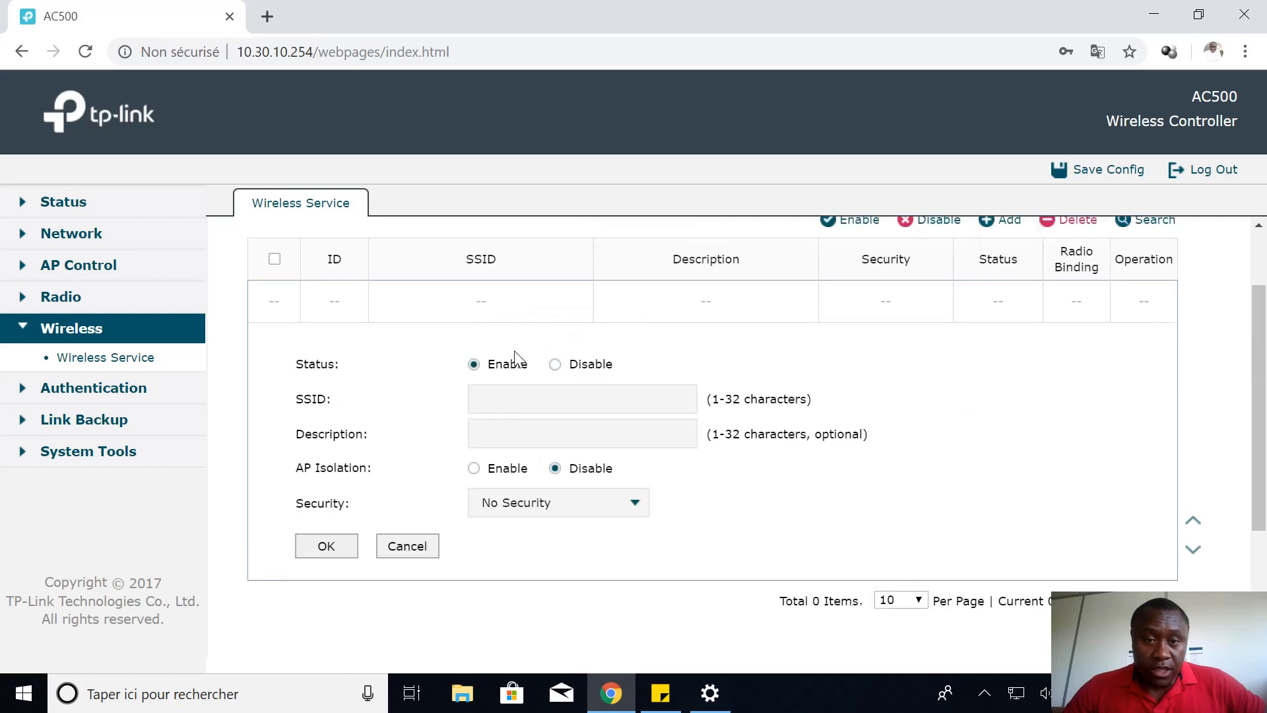
{"action": "left_click", "coordinate": [494, 399]}
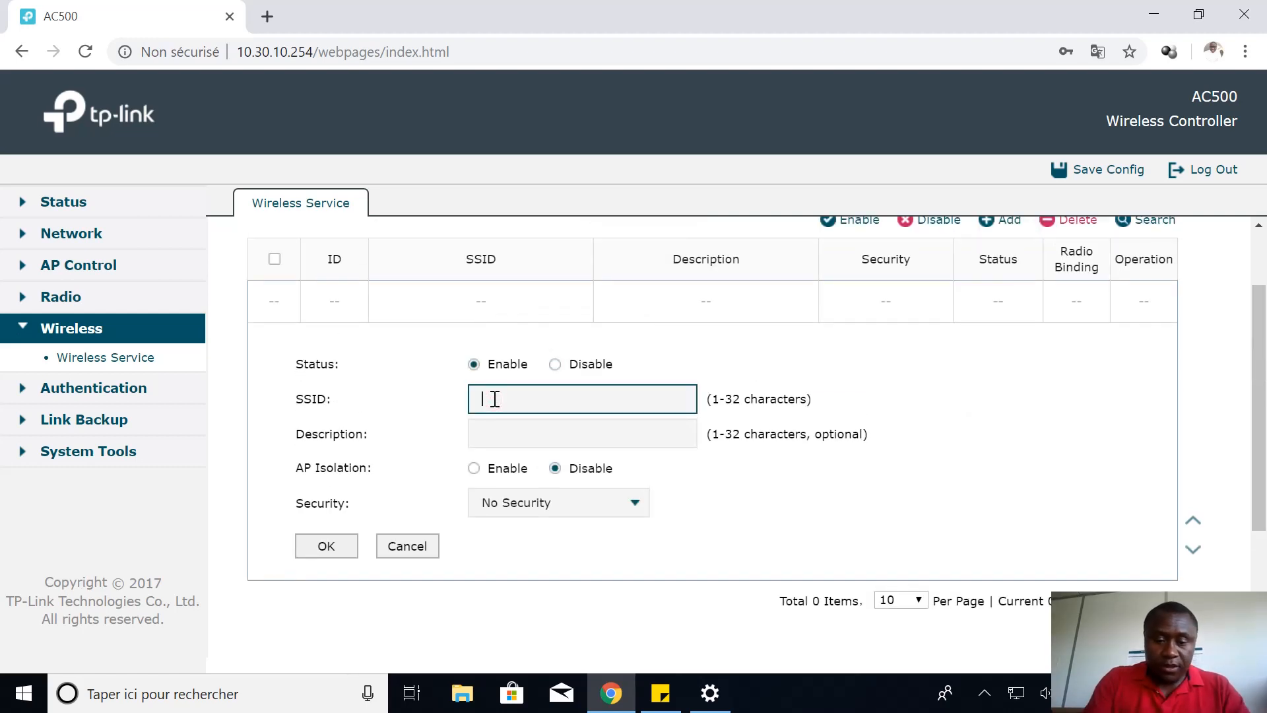
{"action": "type", "text": "TEST PORTAIL"}
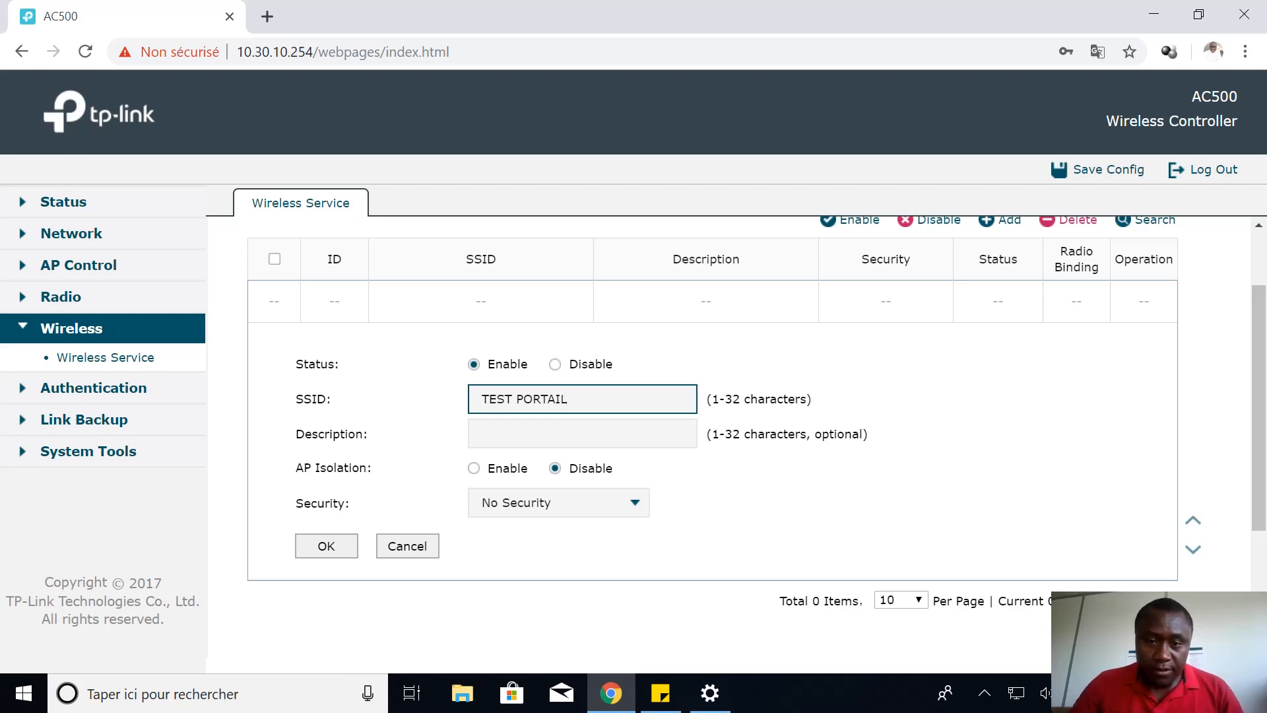
{"action": "left_click", "coordinate": [471, 433]}
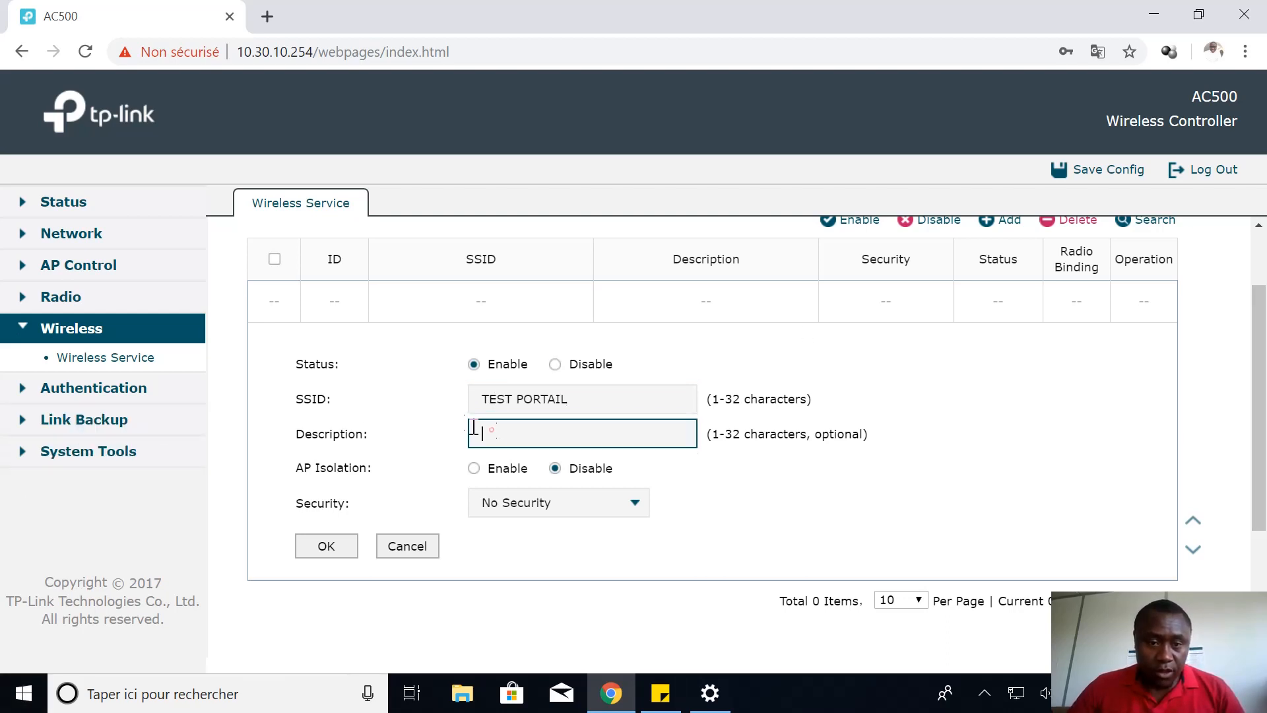
{"action": "type", "text": "test"}
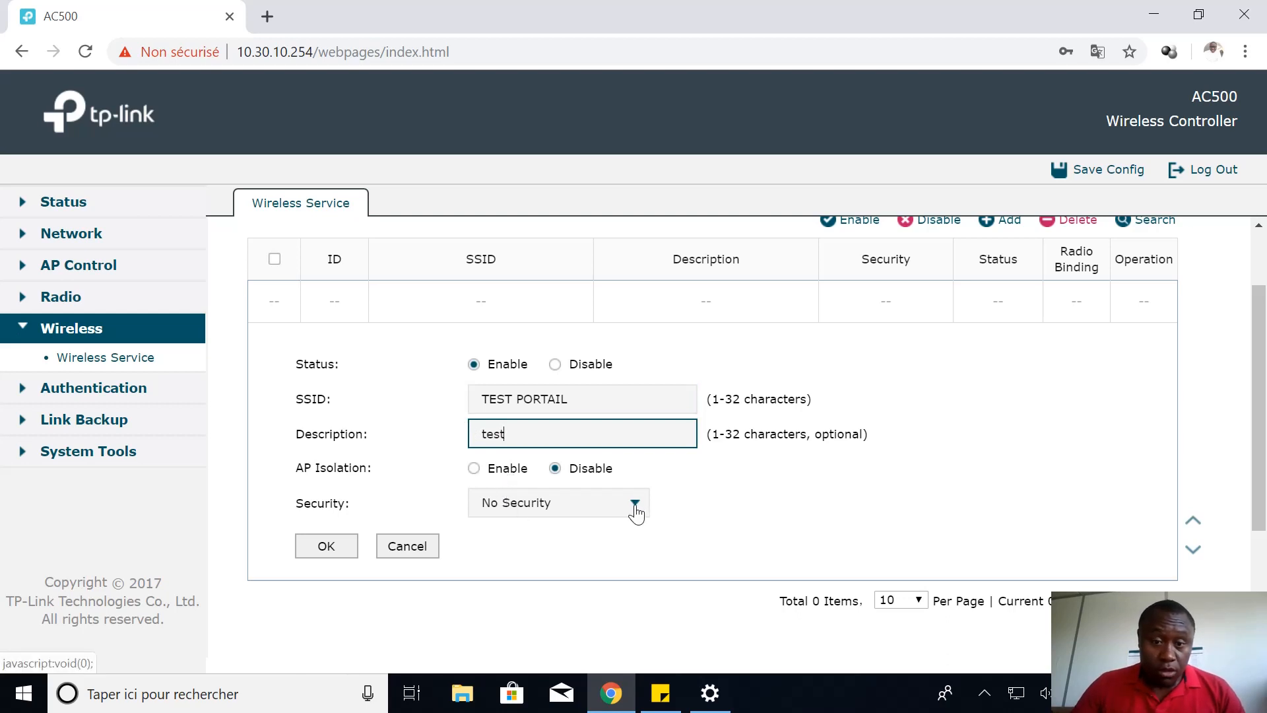
{"action": "left_click", "coordinate": [331, 546]}
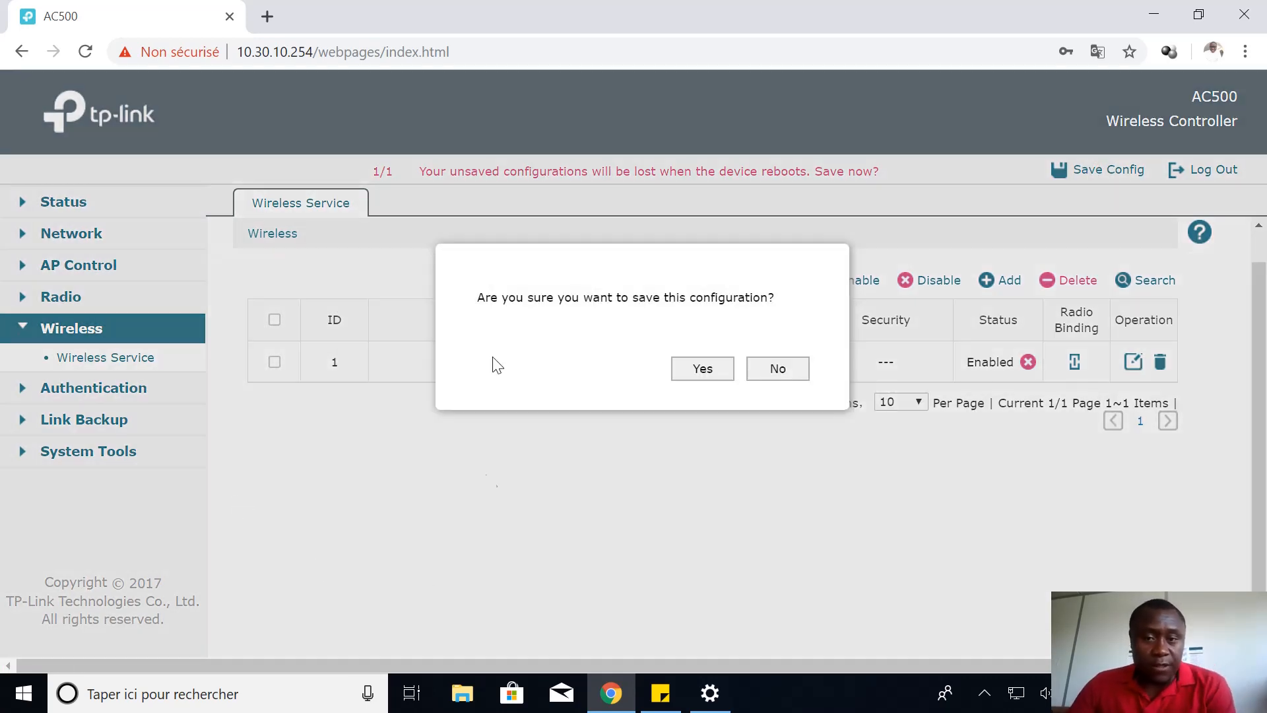
{"action": "left_click", "coordinate": [700, 373]}
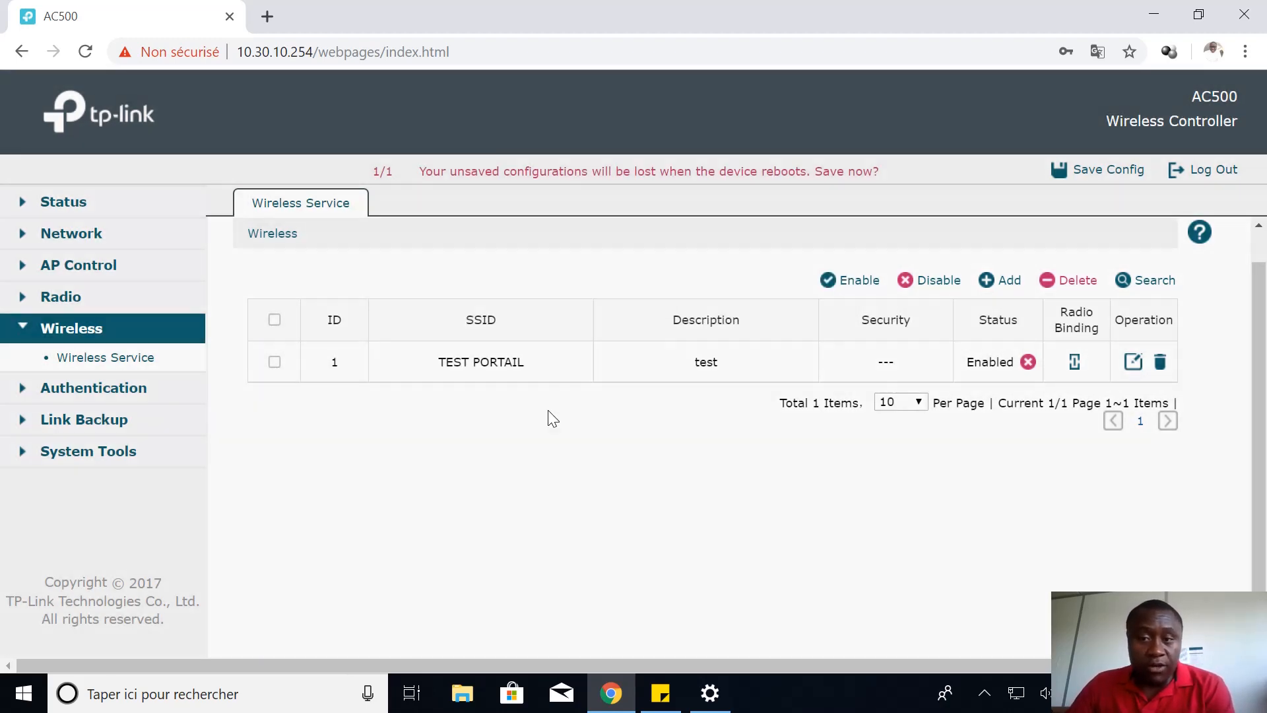
Mark all six CAP1200 radios Bound in TEST PORTAIL's Radio Binding and save the config
{"action": "left_click", "coordinate": [1075, 364]}
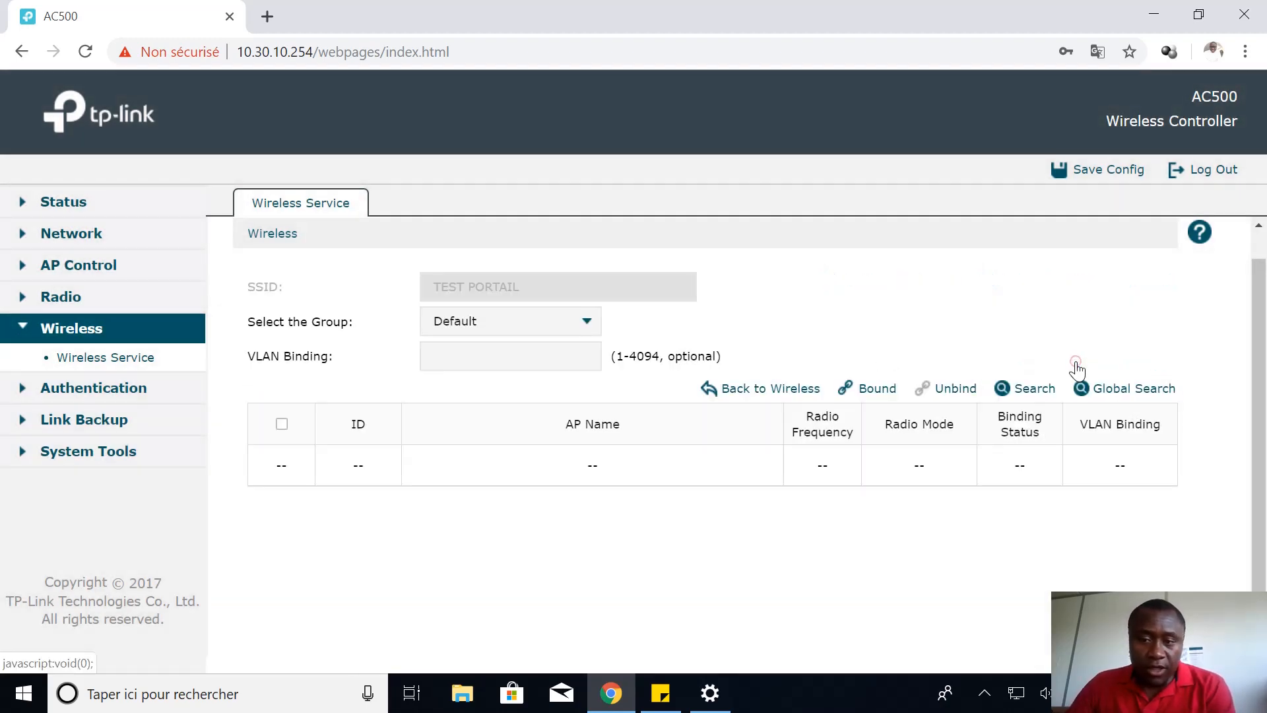
{"action": "scroll", "coordinate": [555, 382], "scroll_direction": "down", "scroll_amount": 3}
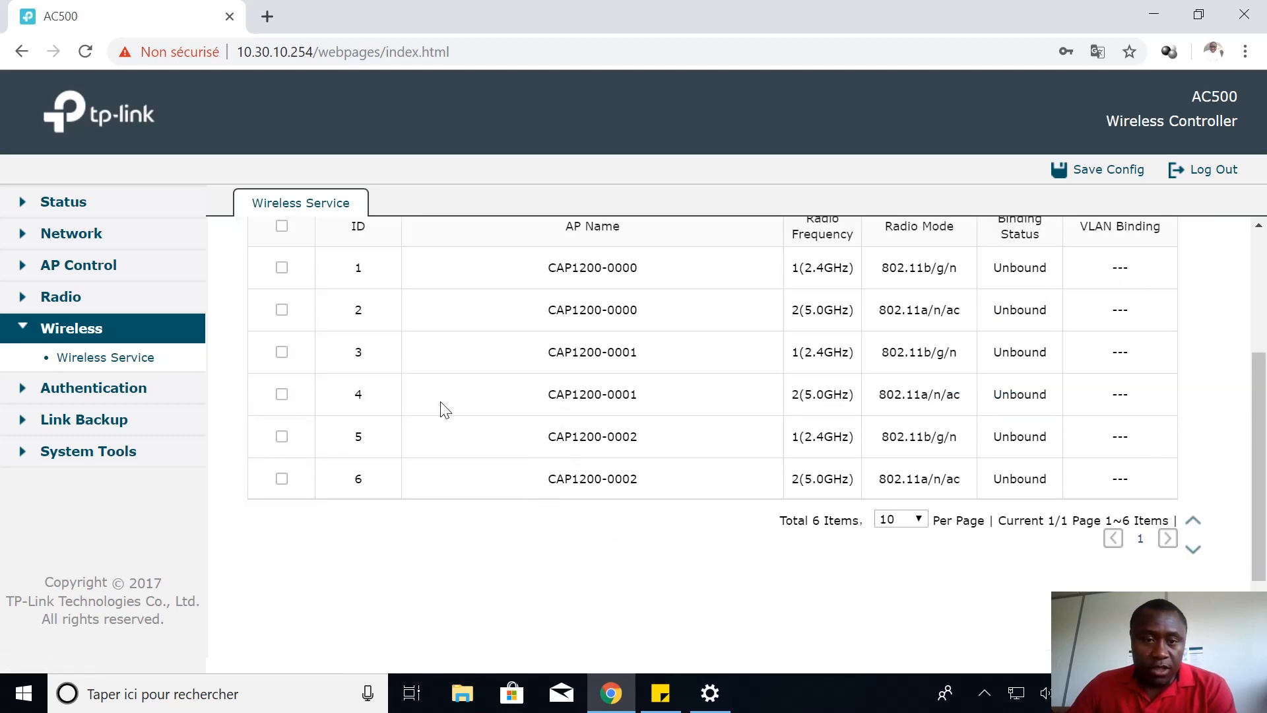
{"action": "scroll", "coordinate": [396, 349], "scroll_direction": "up", "scroll_amount": 2}
{"action": "left_click", "coordinate": [281, 325]}
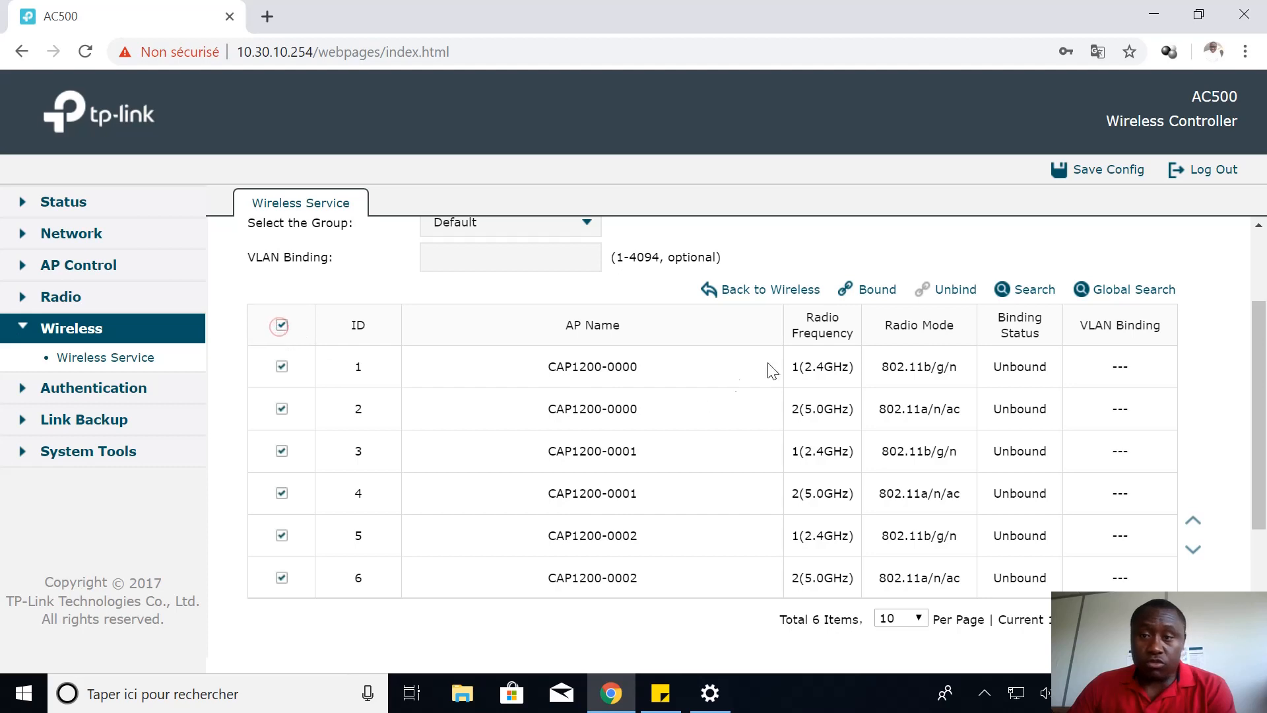
{"action": "left_click", "coordinate": [870, 288]}
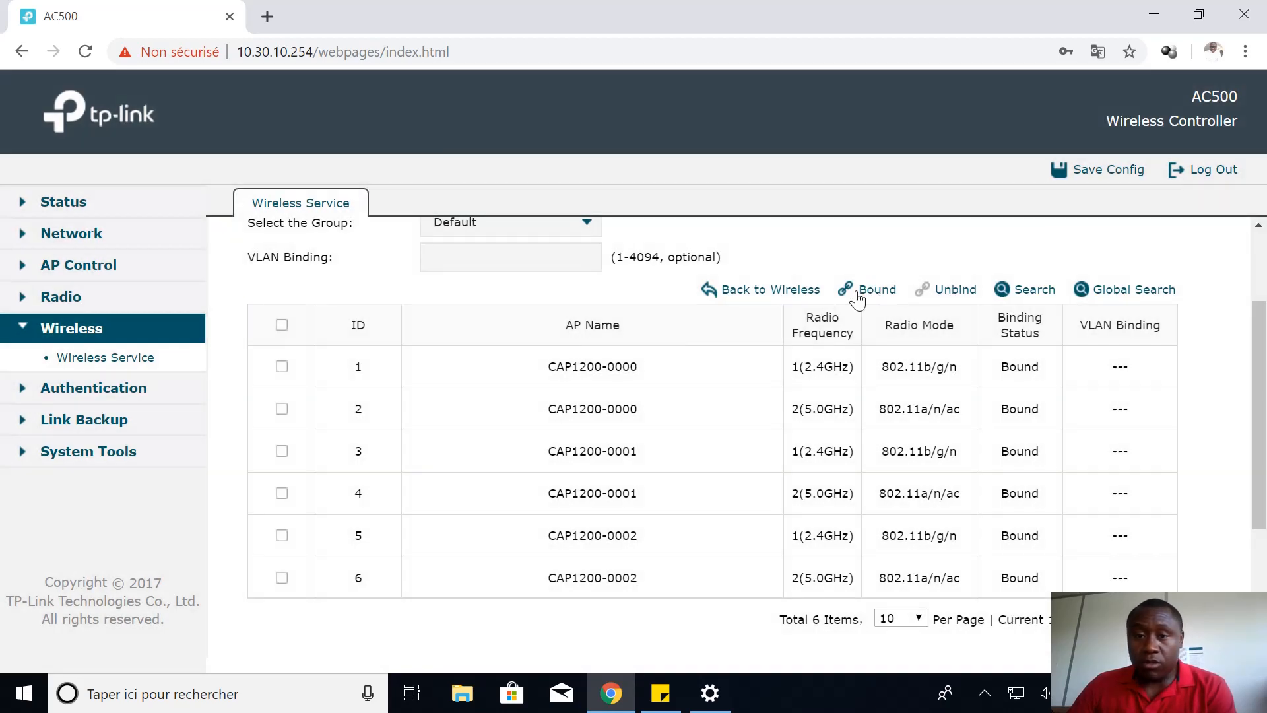
{"action": "left_click", "coordinate": [866, 294]}
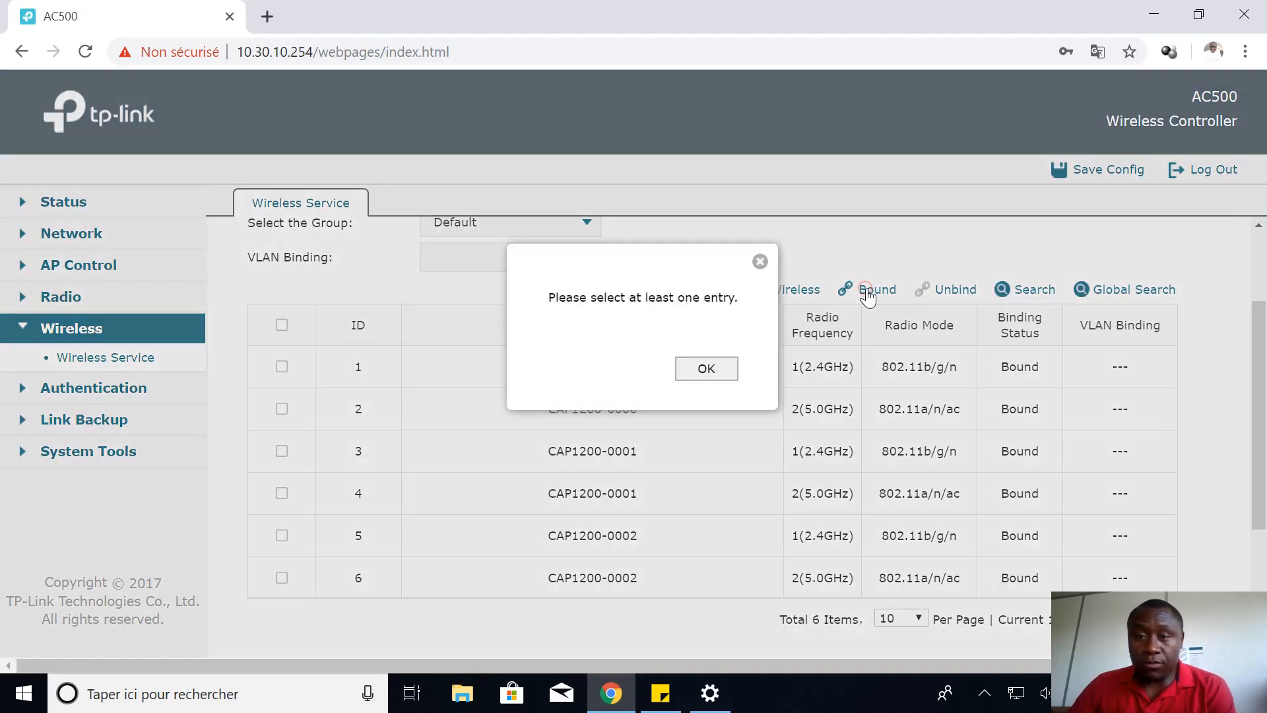
{"action": "left_click", "coordinate": [706, 368]}
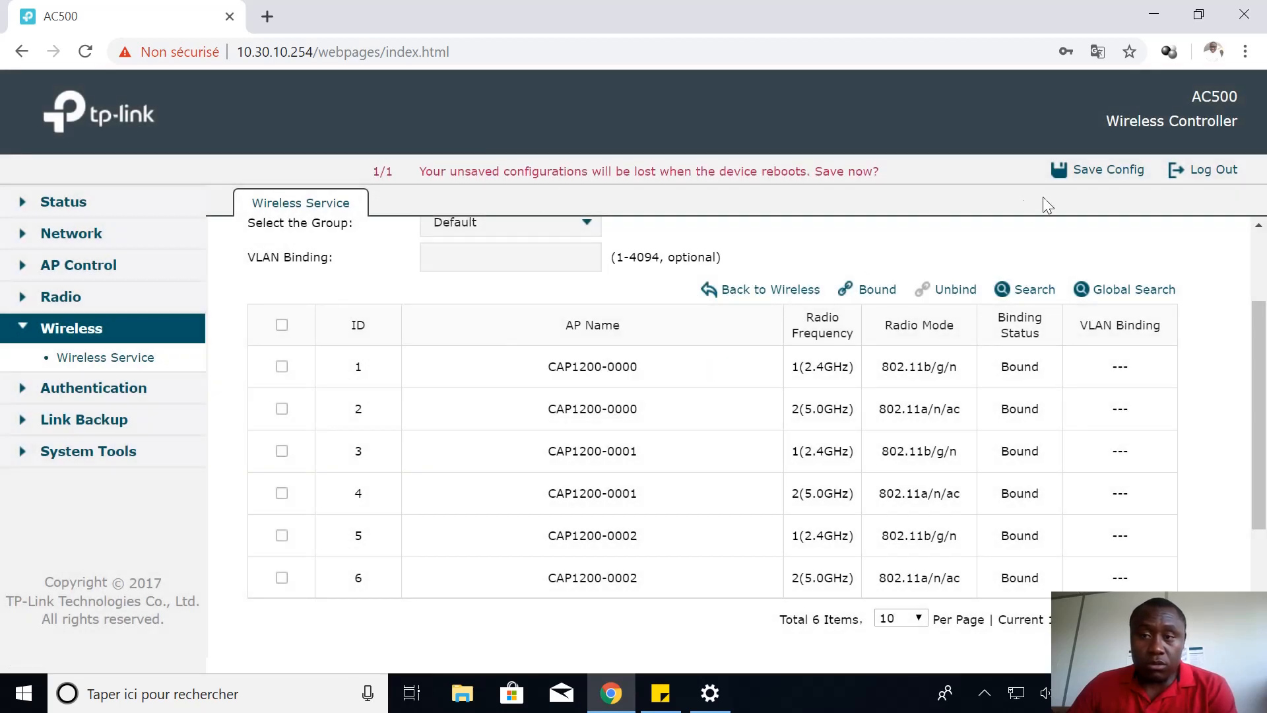
{"action": "left_click", "coordinate": [1109, 170]}
{"action": "left_click", "coordinate": [704, 369]}
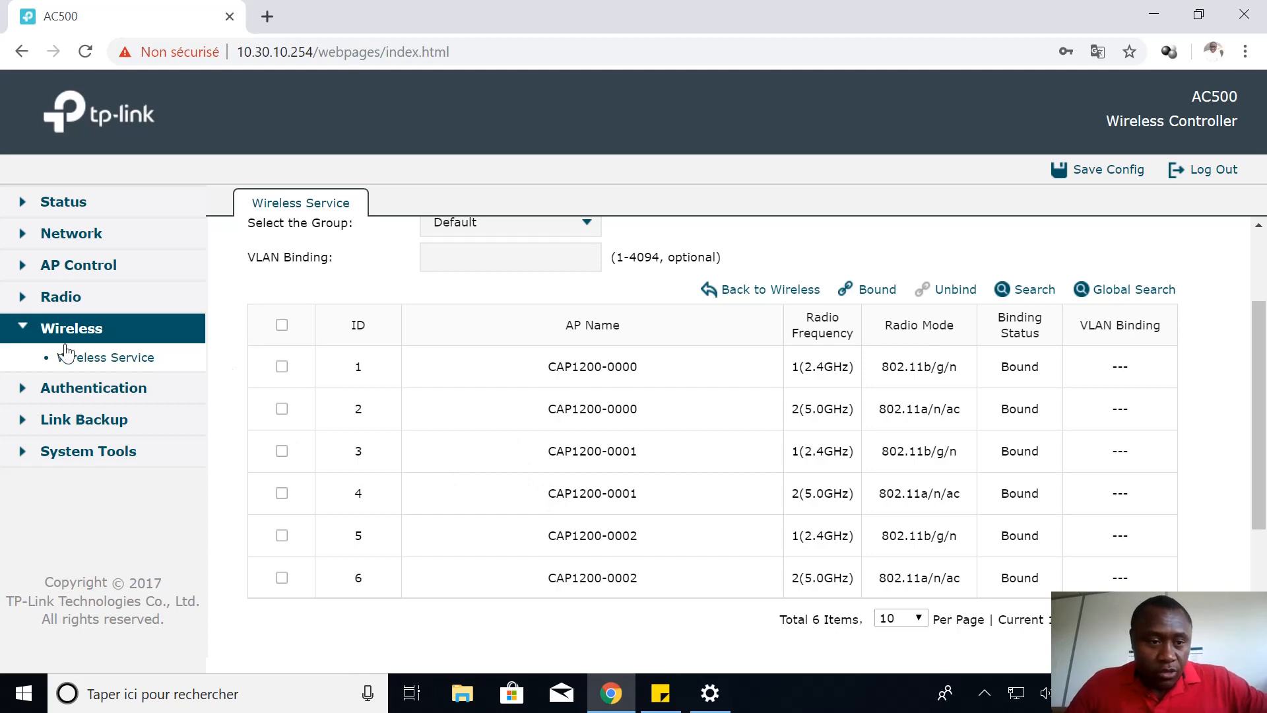
Go to the splash page list under Authentication > Portal Authentication
{"action": "left_click", "coordinate": [102, 388]}
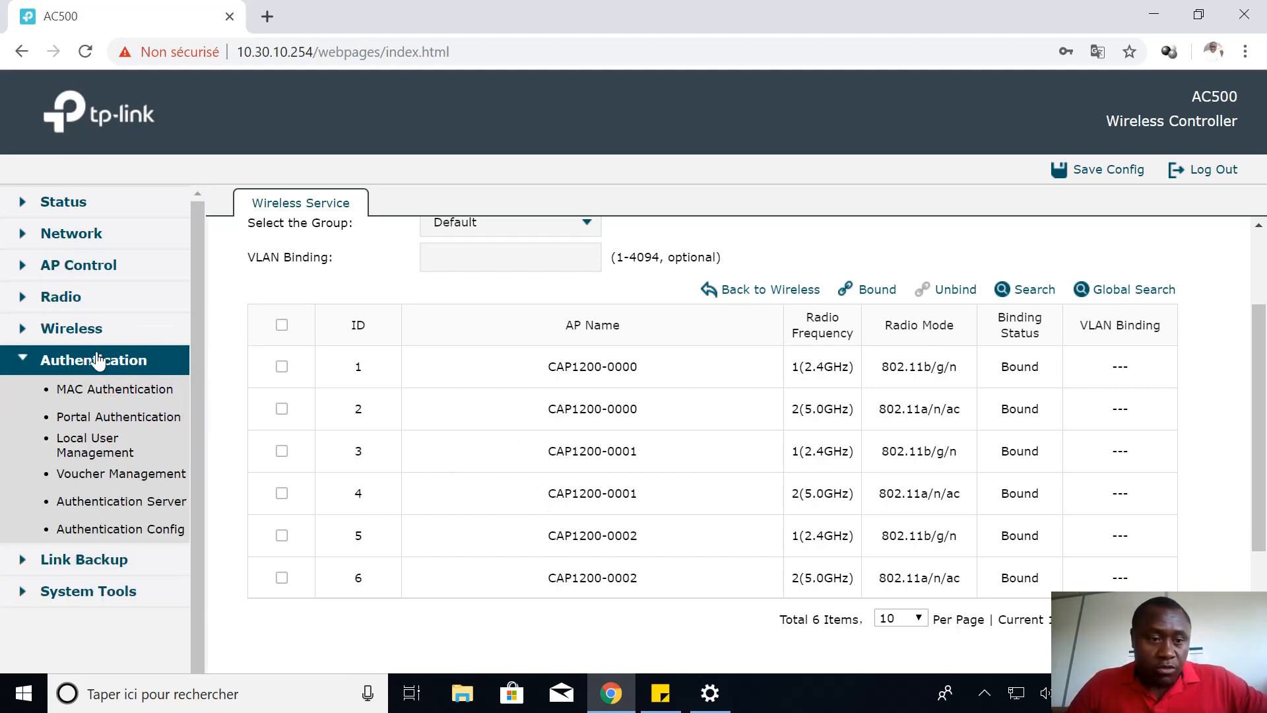
{"action": "left_click", "coordinate": [119, 417]}
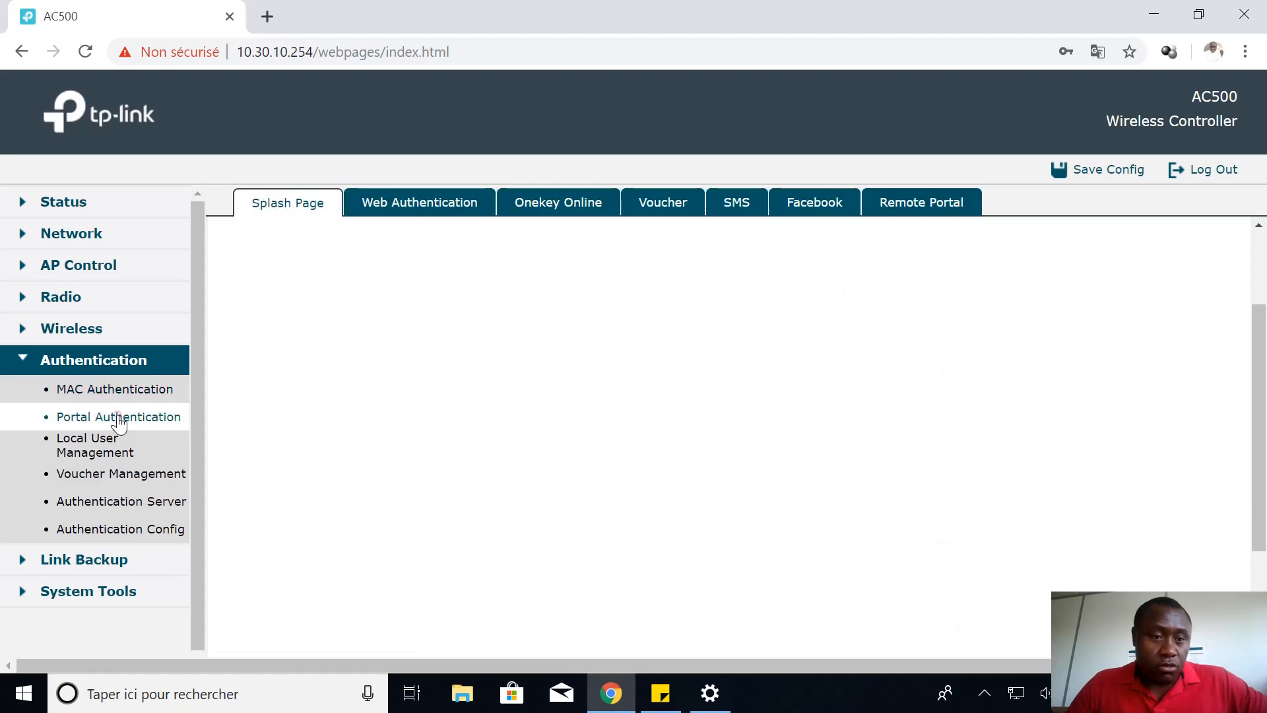
{"action": "left_click", "coordinate": [302, 210]}
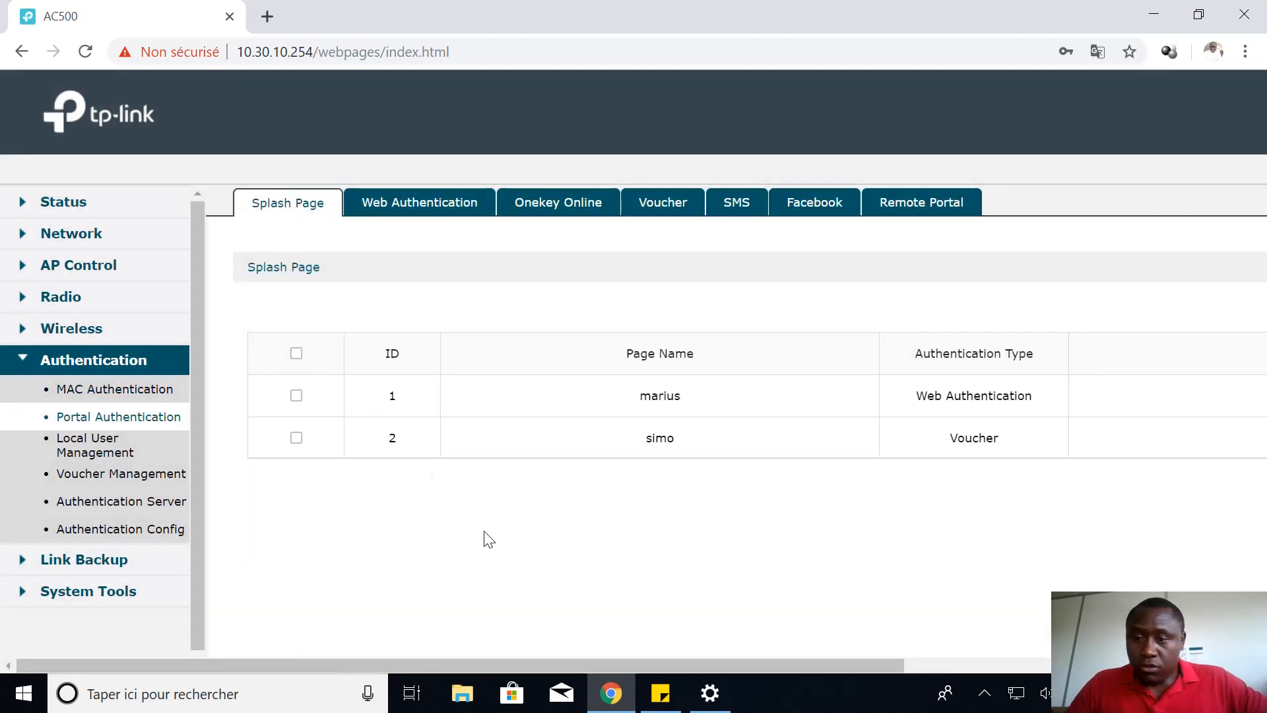
Select the Web Authentication and Voucher splash pages and delete them, leaving 0 items
{"action": "left_click", "coordinate": [297, 354]}
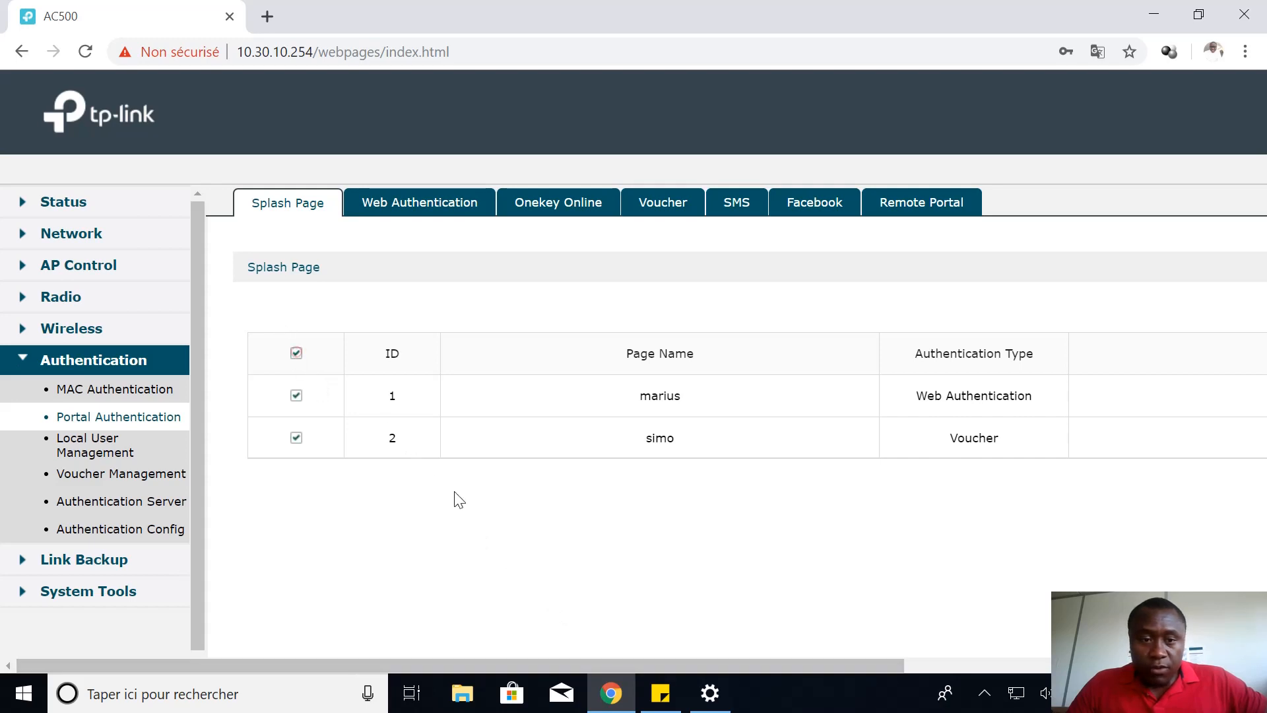
{"action": "left_click_drag", "start_coordinate": [655, 665], "coordinate": [980, 696]}
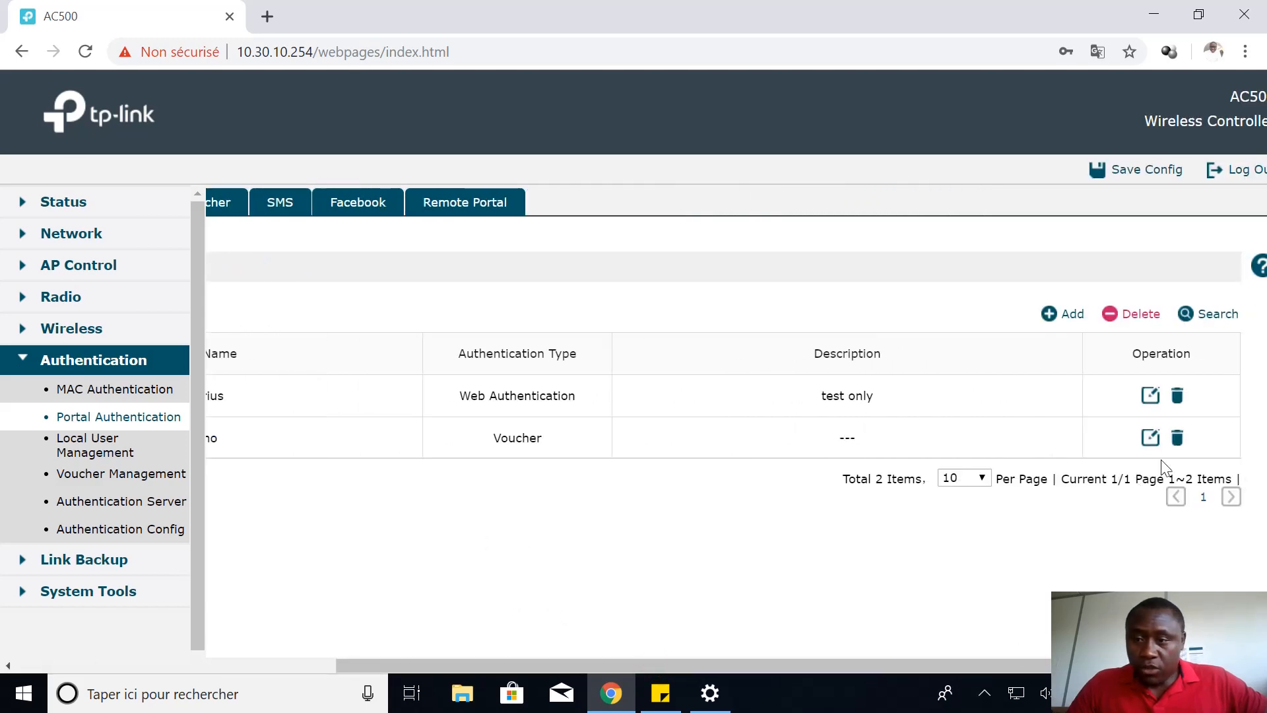
{"action": "left_click", "coordinate": [1130, 320]}
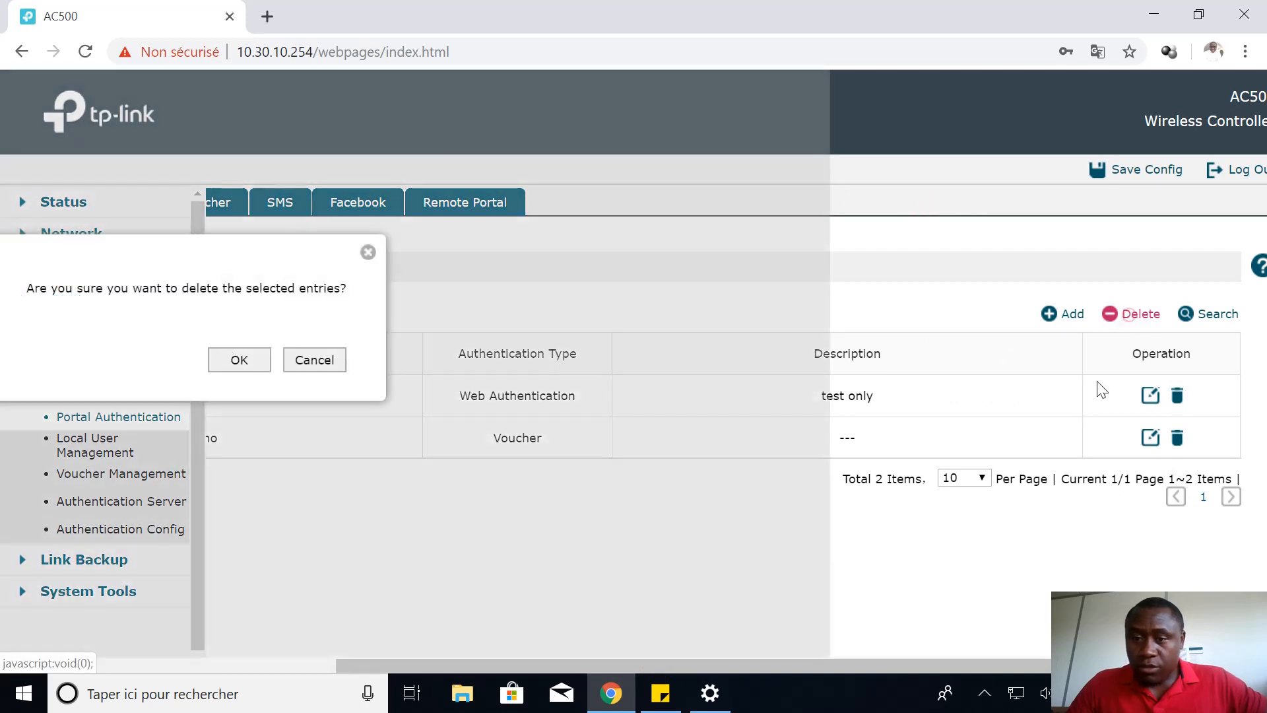
{"action": "left_click", "coordinate": [239, 359]}
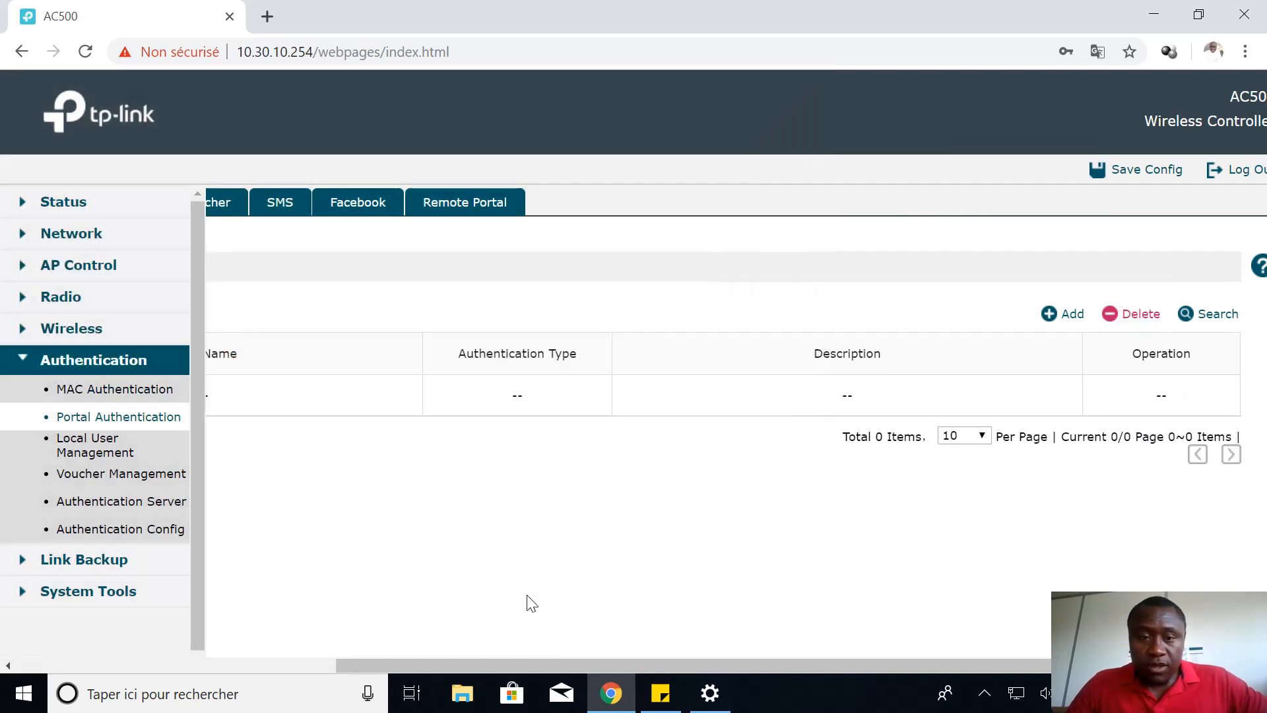
{"action": "left_click_drag", "start_coordinate": [654, 660], "coordinate": [297, 662]}
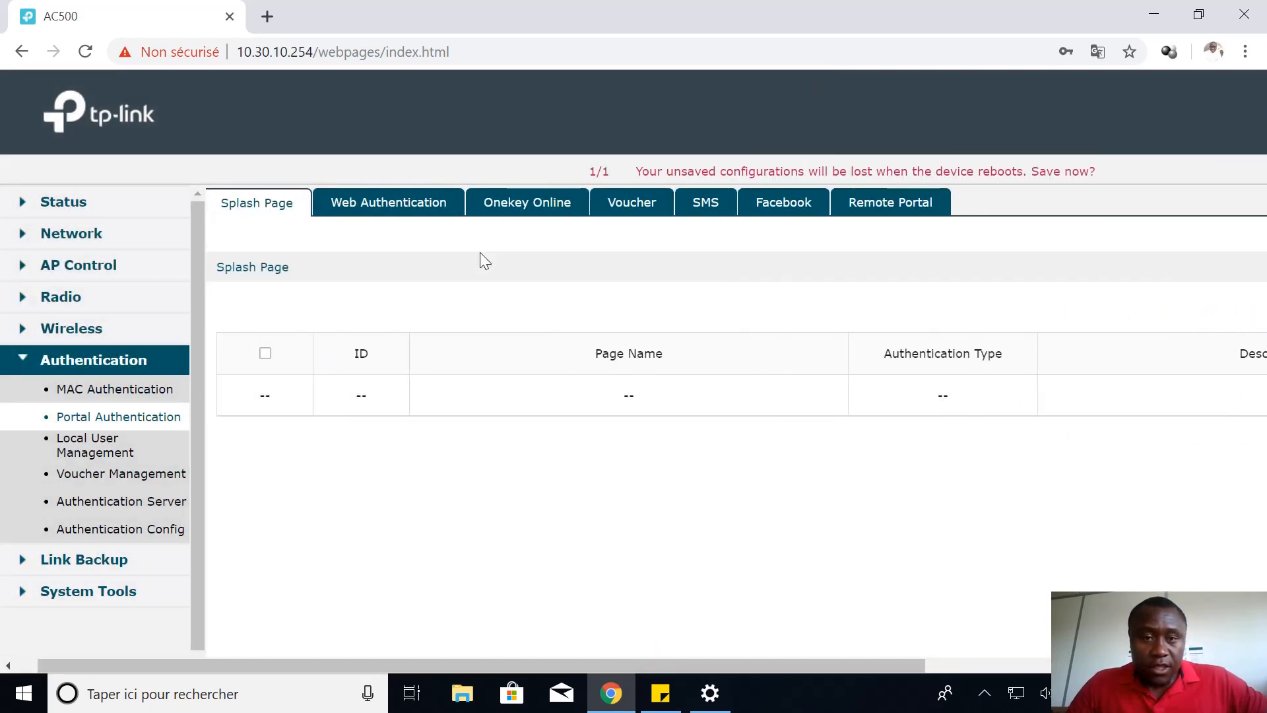
{"action": "left_click_drag", "start_coordinate": [758, 661], "coordinate": [1089, 668]}
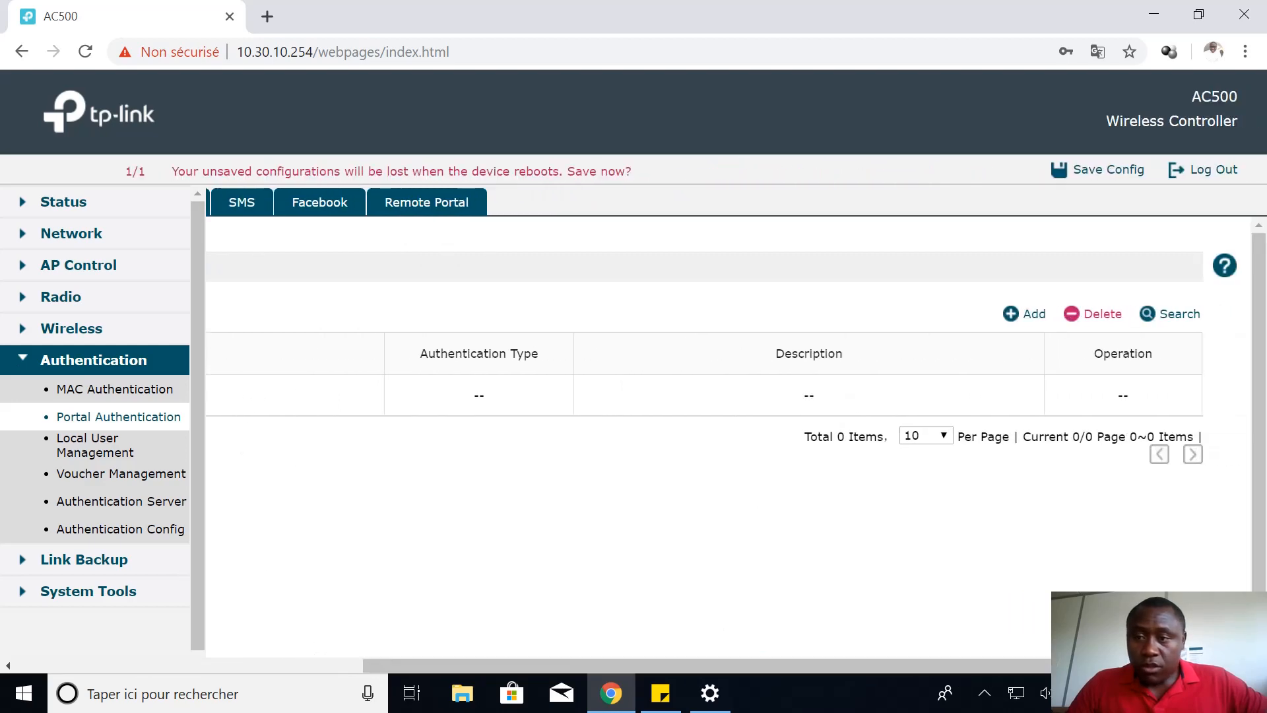
Start a new splash page and resize the page view so the form is readable
{"action": "left_click", "coordinate": [1026, 315]}
{"action": "left_click_drag", "start_coordinate": [636, 666], "coordinate": [538, 663]}
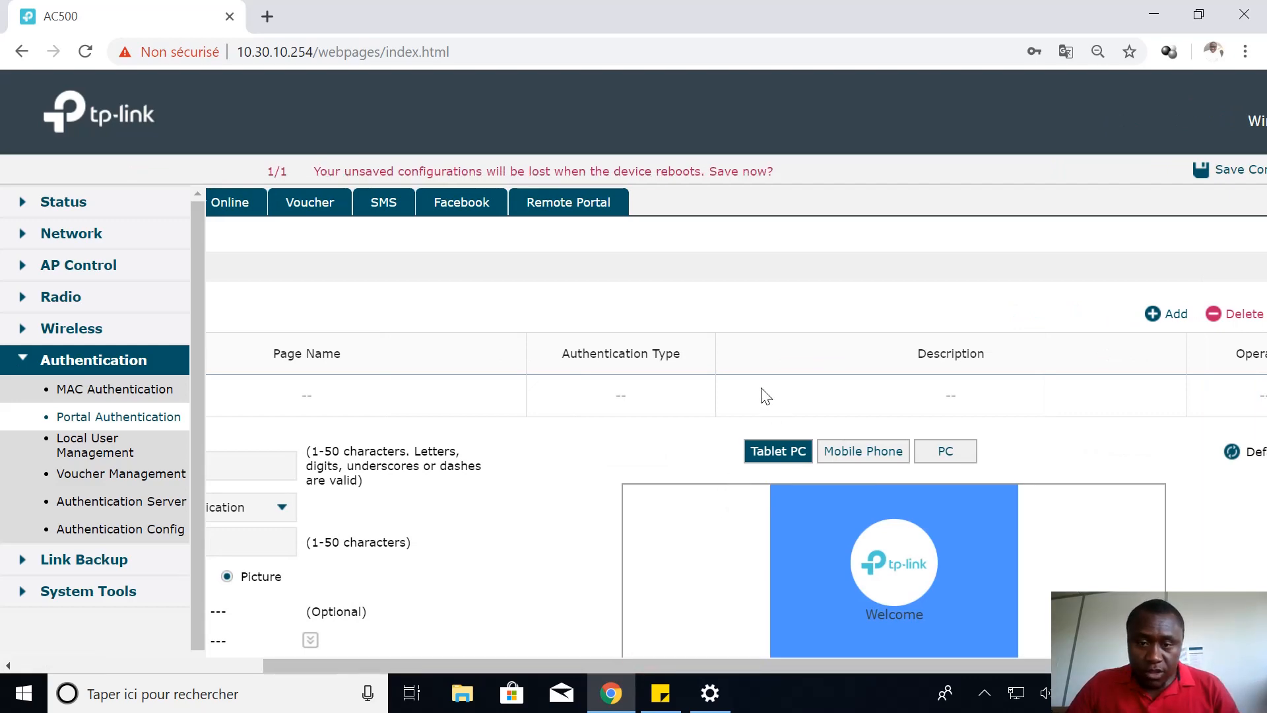
{"action": "key", "text": "ctrl+minus"}
{"action": "key", "text": "ctrl+minus"}
{"action": "key", "text": "ctrl+minus"}
{"action": "key", "text": "ctrl+minus"}
{"action": "key", "text": "ctrl+minus"}
{"action": "key", "text": "ctrl+minus"}
{"action": "key", "text": "ctrl+plus"}
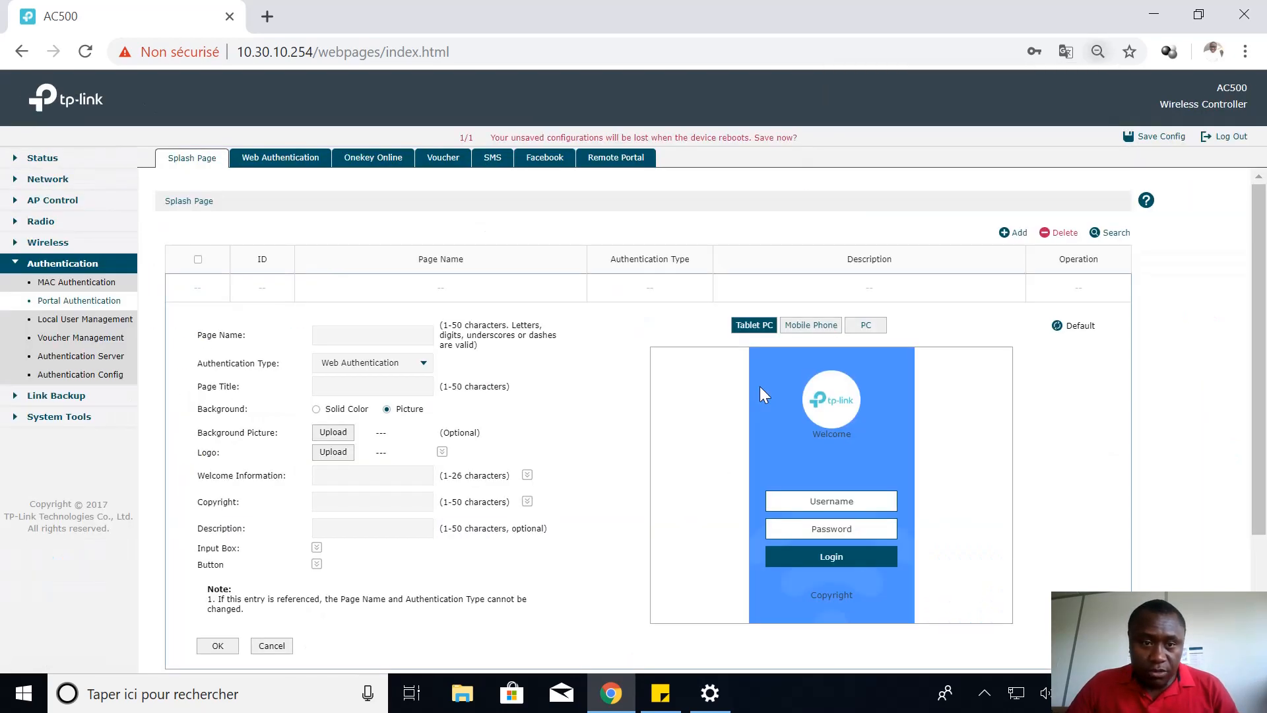
{"action": "key", "text": "ctrl+plus"}
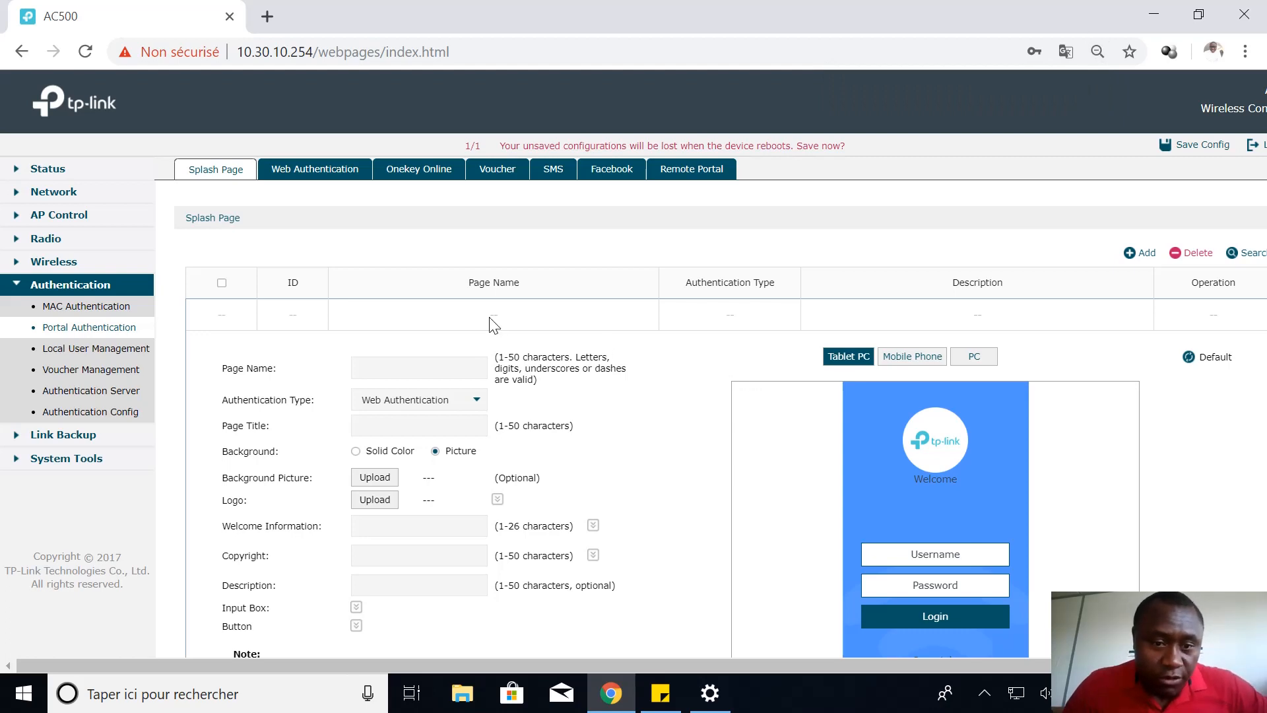
Name the splash page 'Portail' and choose Voucher as its authentication type
{"action": "left_click", "coordinate": [391, 371]}
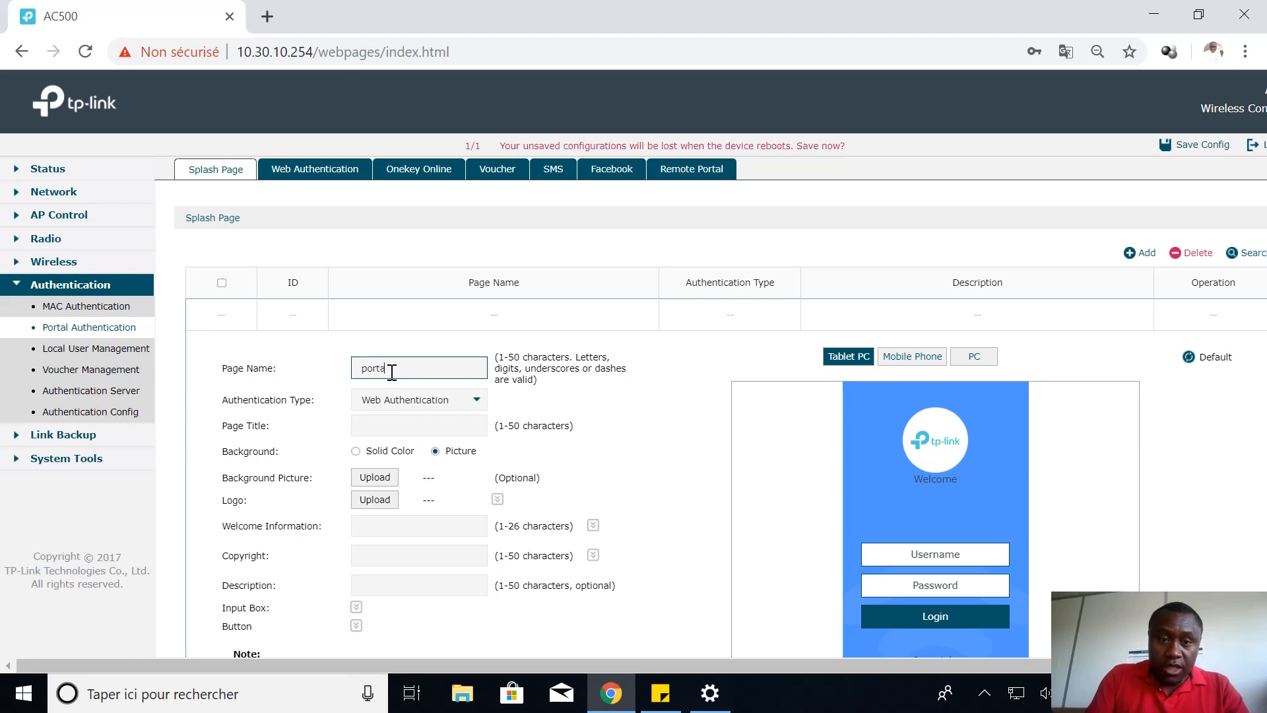
{"action": "type", "text": "portailTEST"}
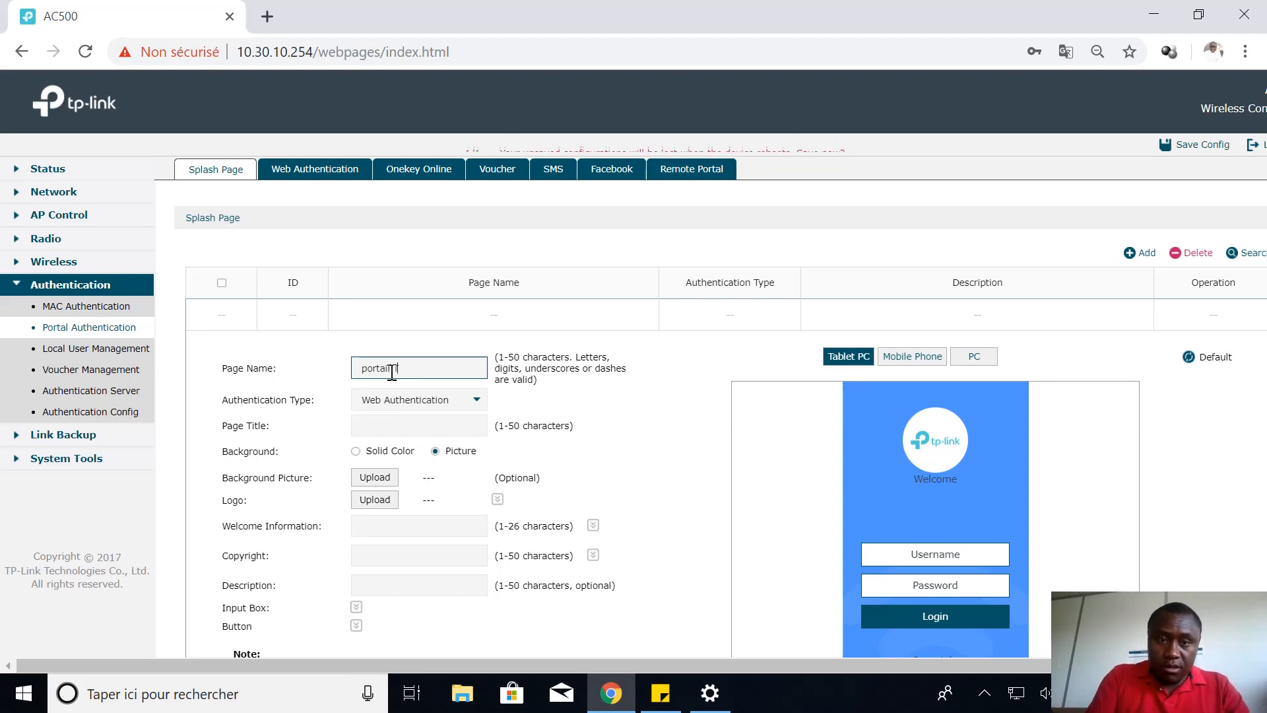
{"action": "left_click", "coordinate": [479, 403]}
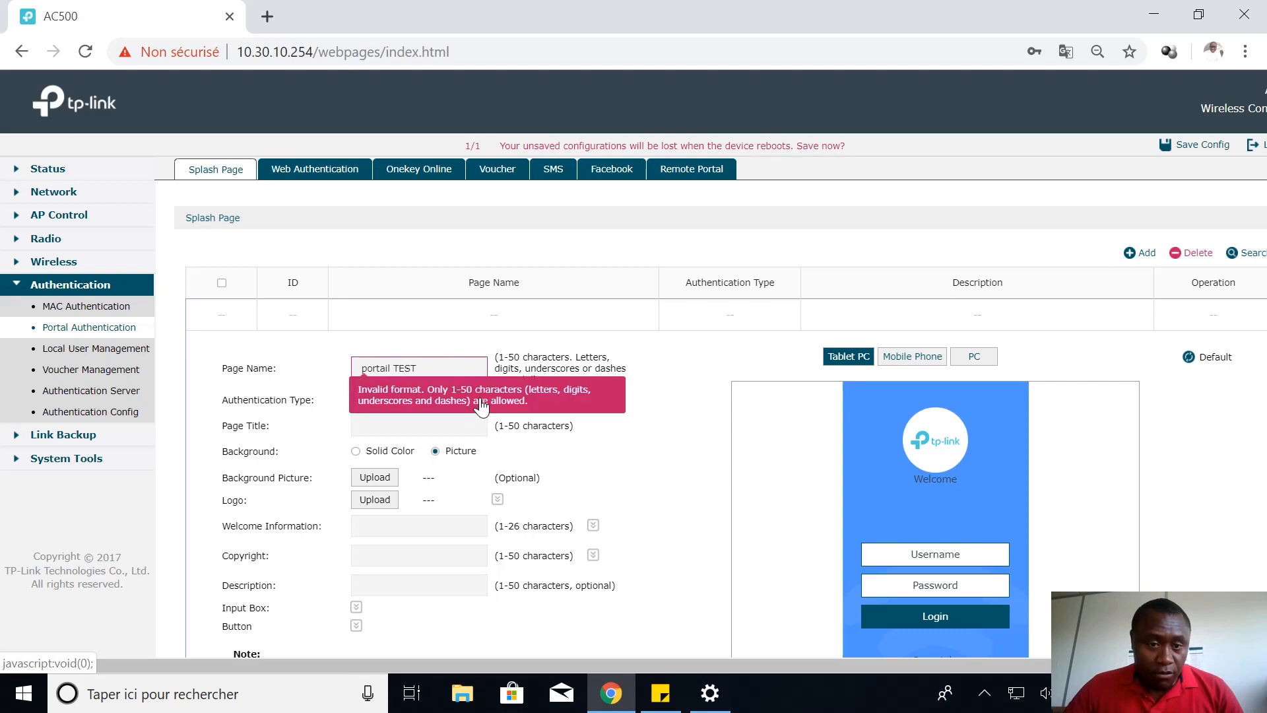
{"action": "left_click", "coordinate": [425, 367]}
{"action": "key", "text": "BackSpace"}
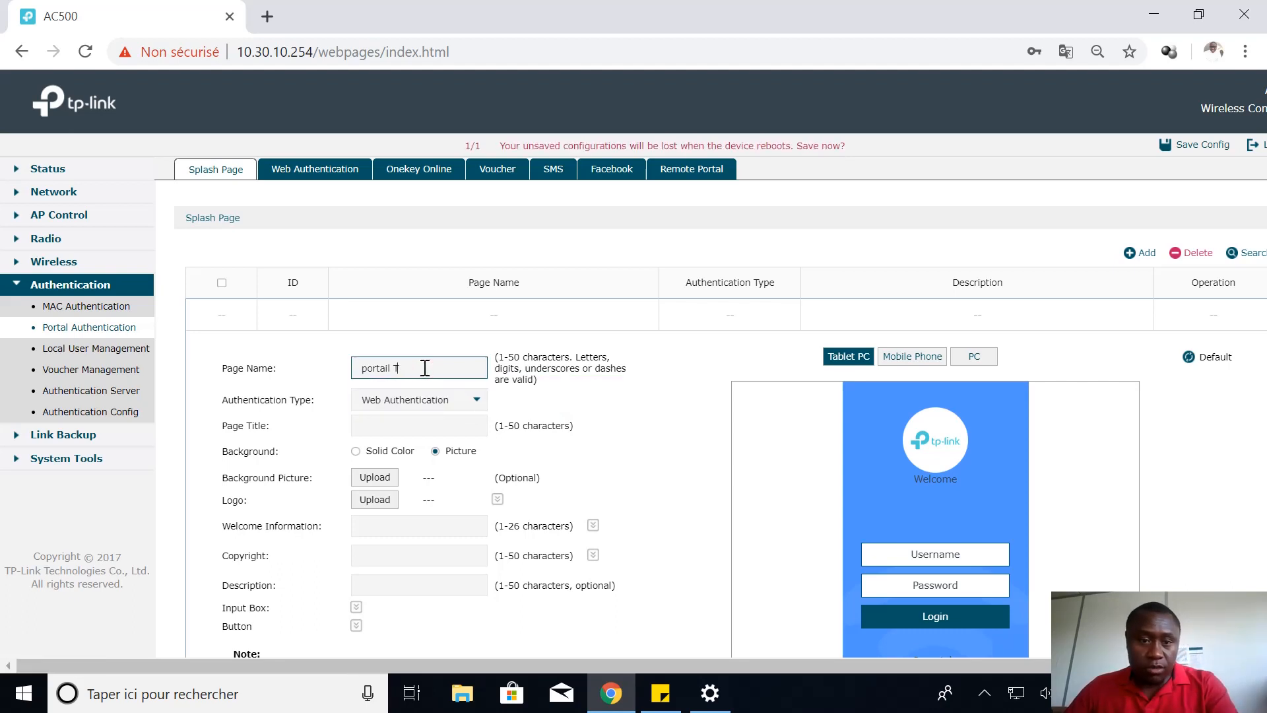
{"action": "left_click", "coordinate": [468, 402]}
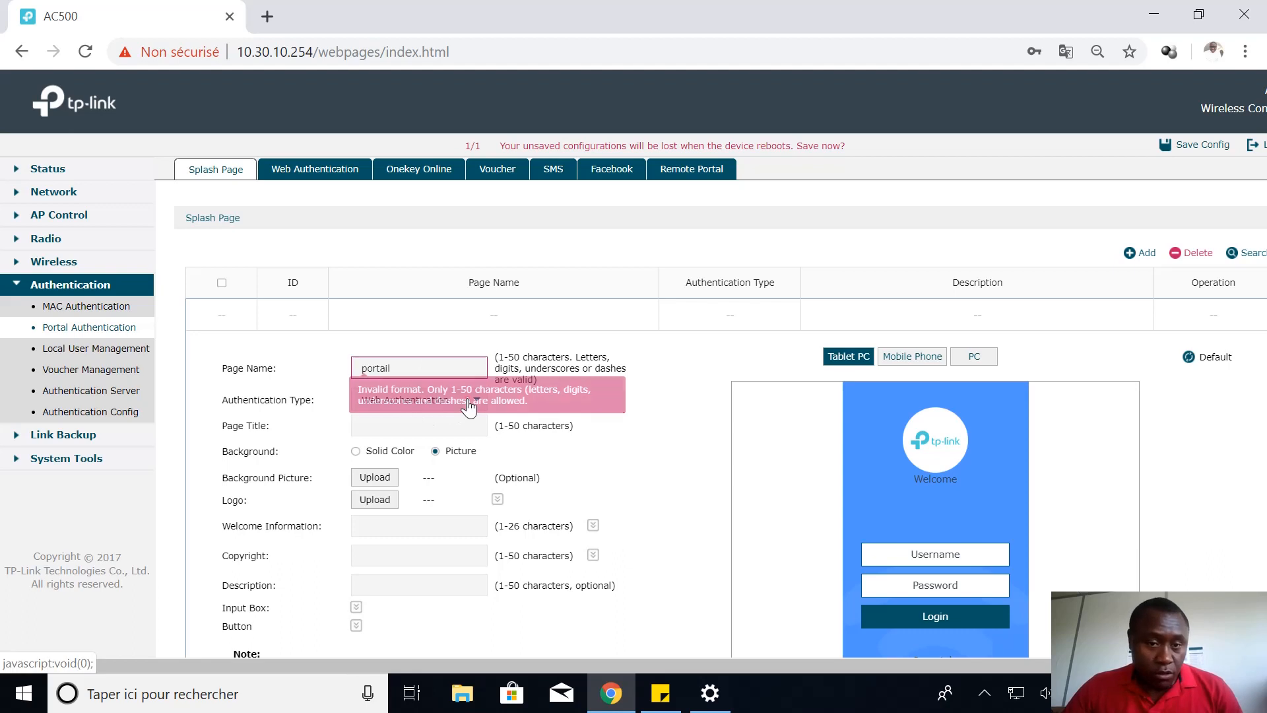
{"action": "left_click", "coordinate": [423, 368]}
{"action": "left_click", "coordinate": [435, 368]}
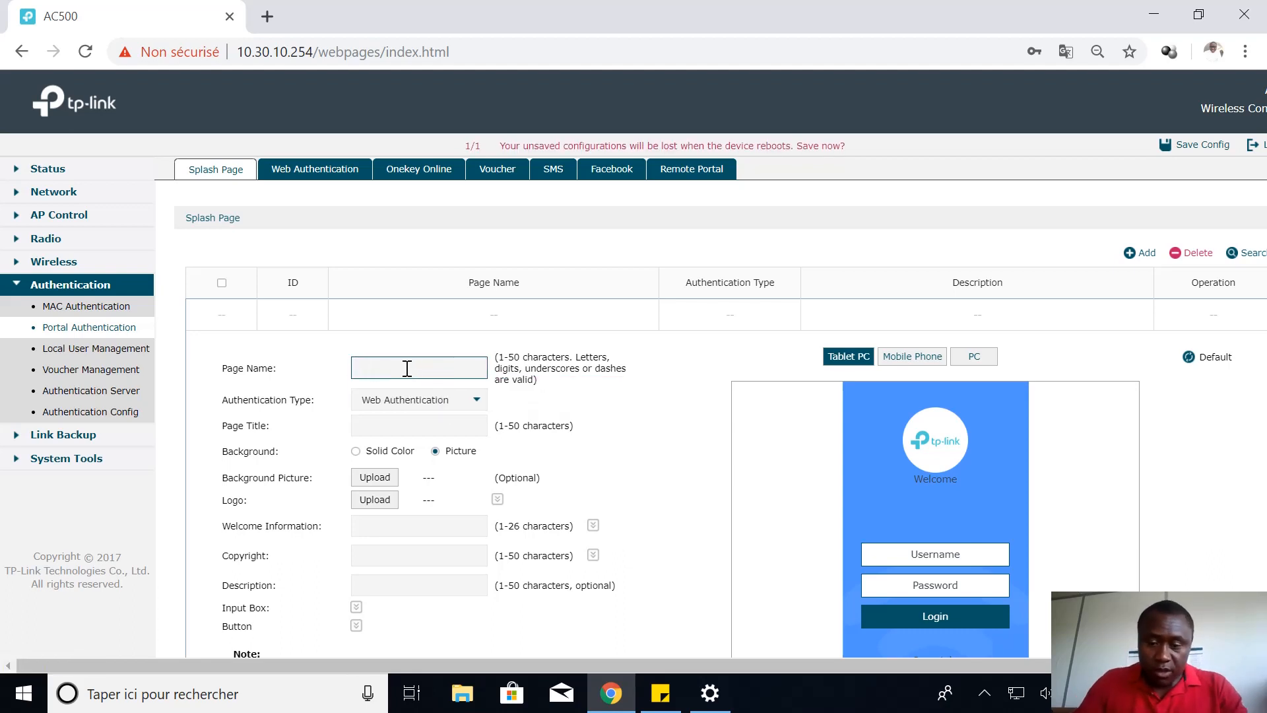
{"action": "type", "text": "Portail"}
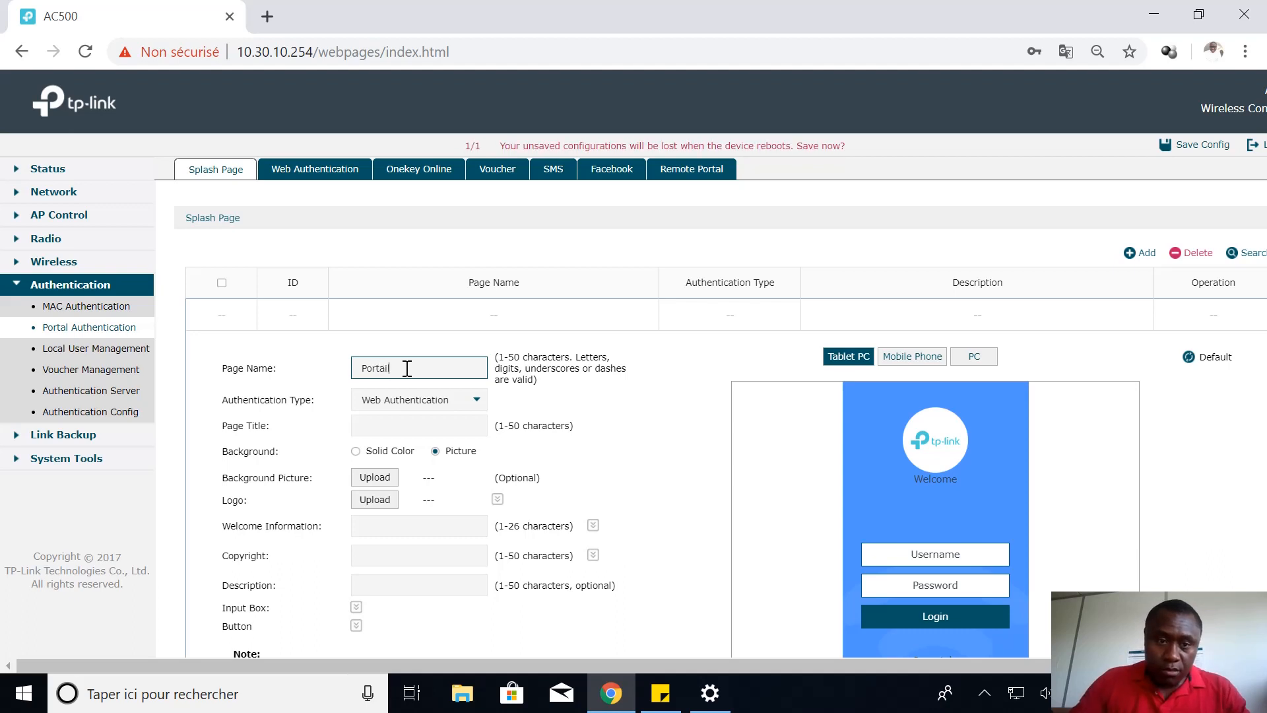
{"action": "left_click", "coordinate": [448, 400]}
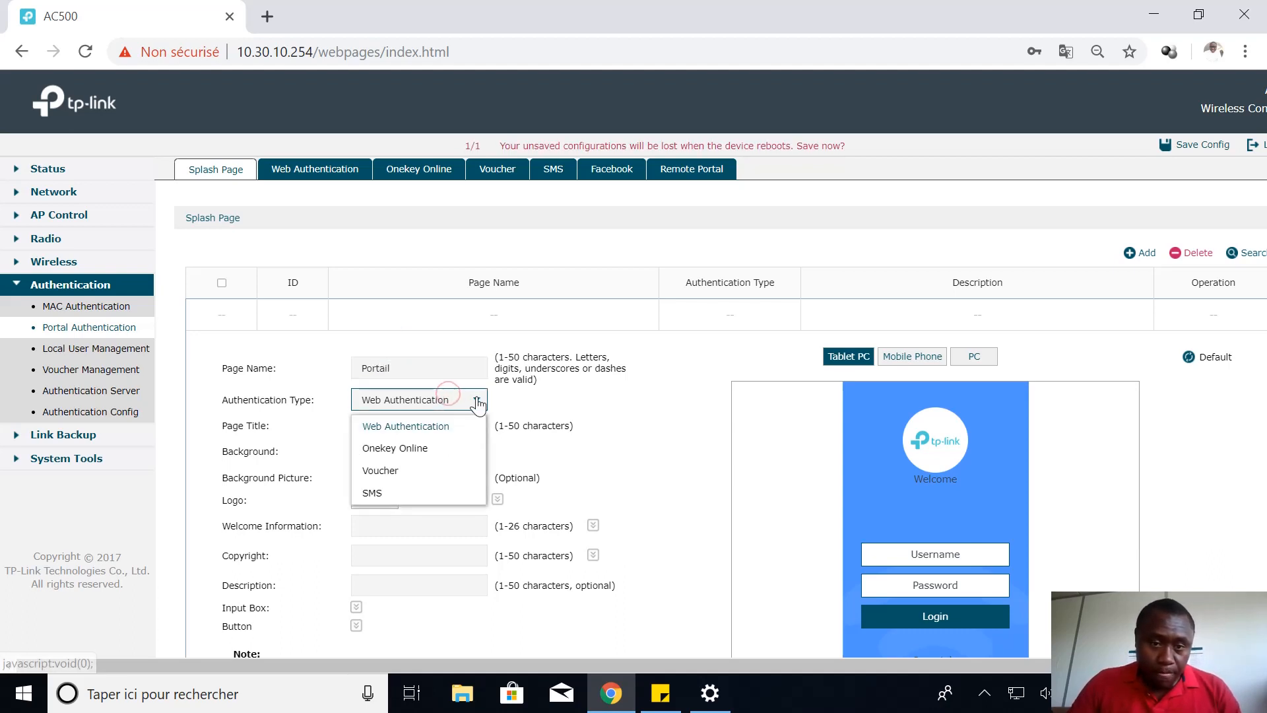
{"action": "left_click", "coordinate": [407, 471]}
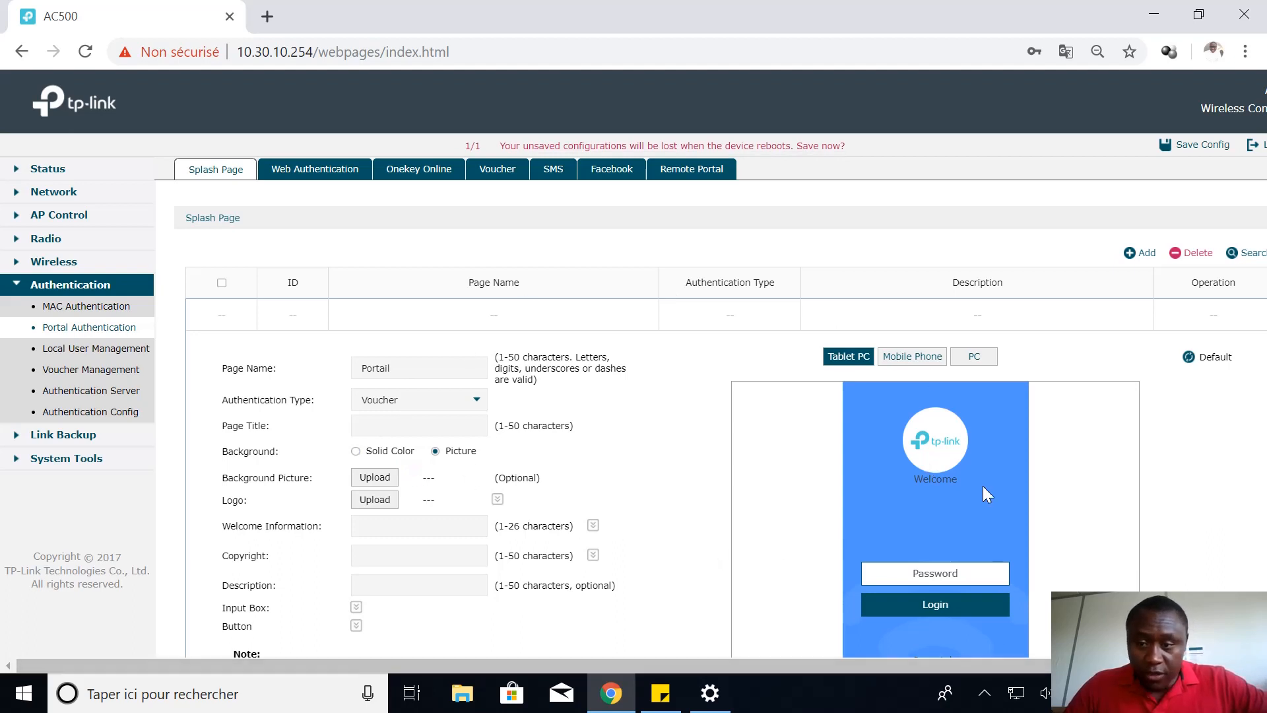
Enter 'merci TP-LINK' as the page title
{"action": "left_click", "coordinate": [404, 423]}
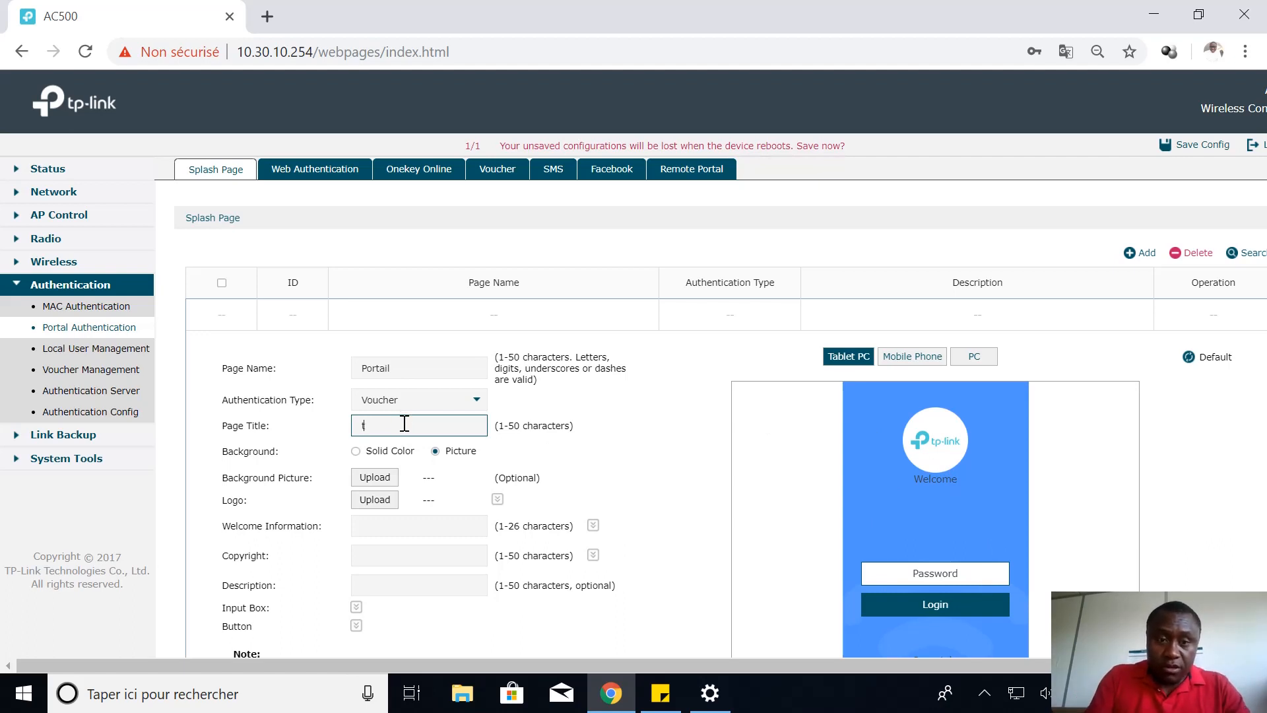
{"action": "type", "text": "thnak"}
{"action": "key", "text": "BackSpace"}
{"action": "key", "text": "BackSpace"}
{"action": "key", "text": "BackSpace"}
{"action": "type", "text": "rci"}
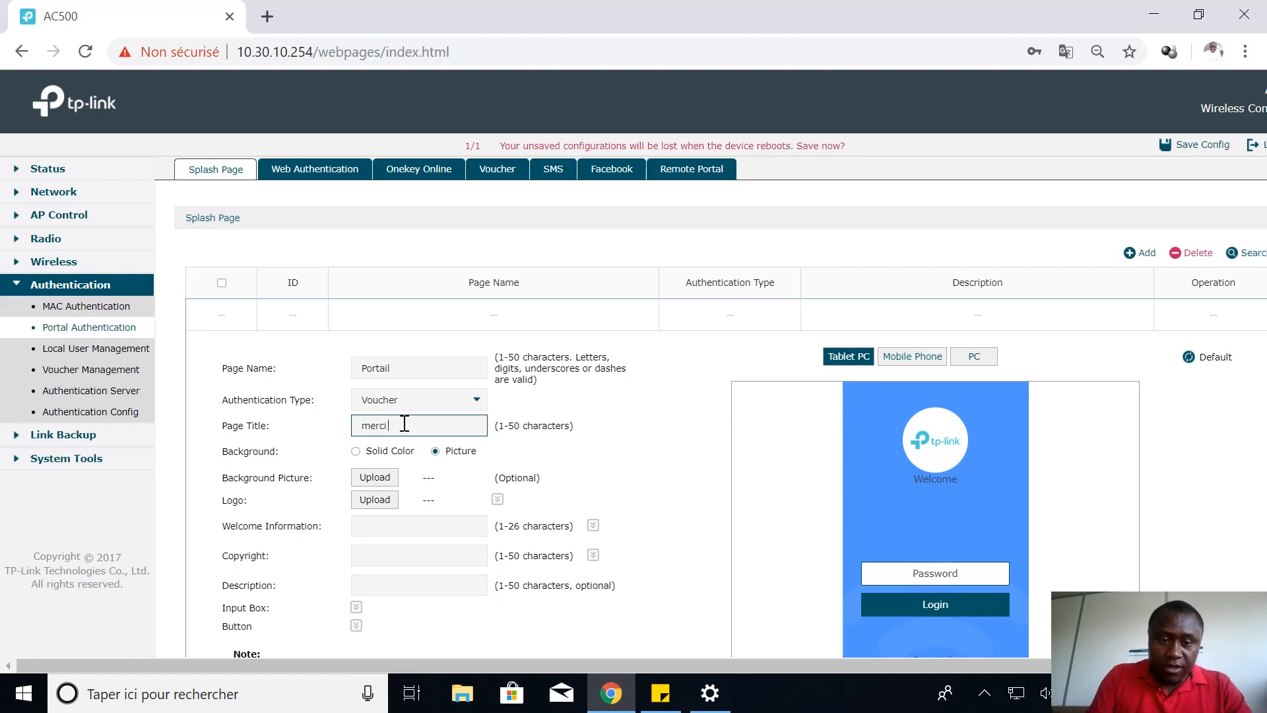
{"action": "type", "text": "merci TP"}
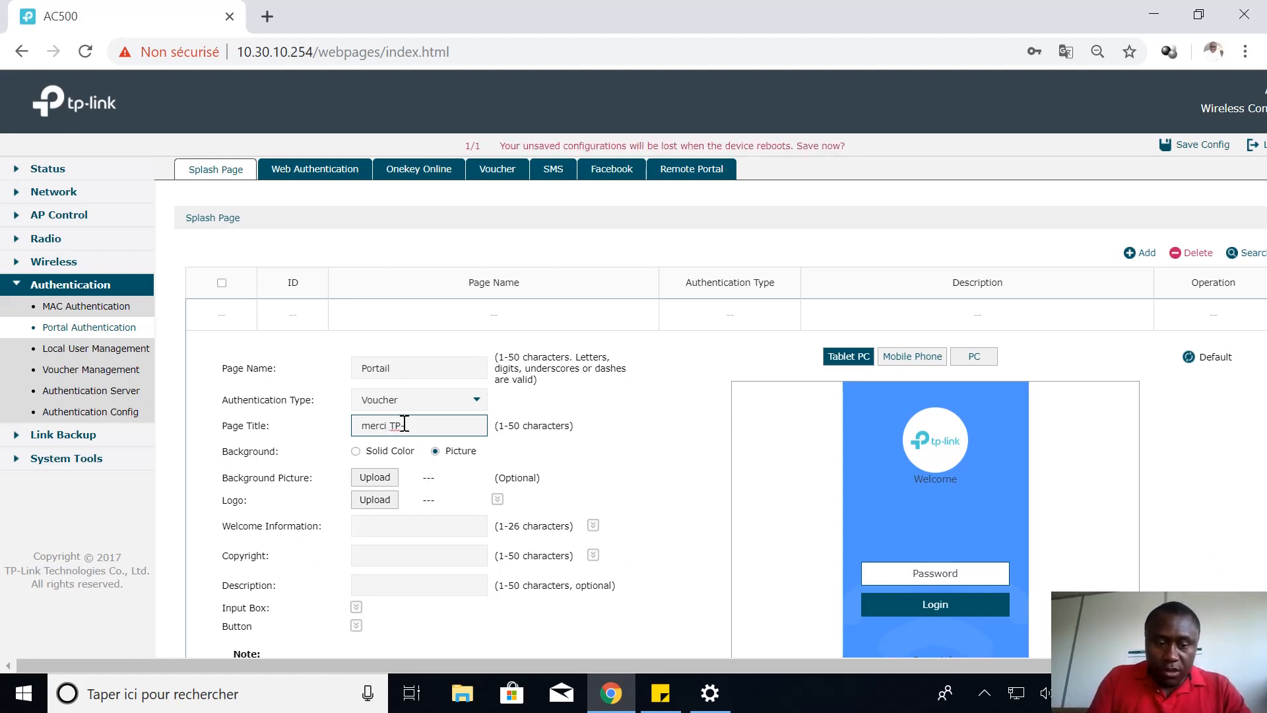
{"action": "type", "text": "-LINK"}
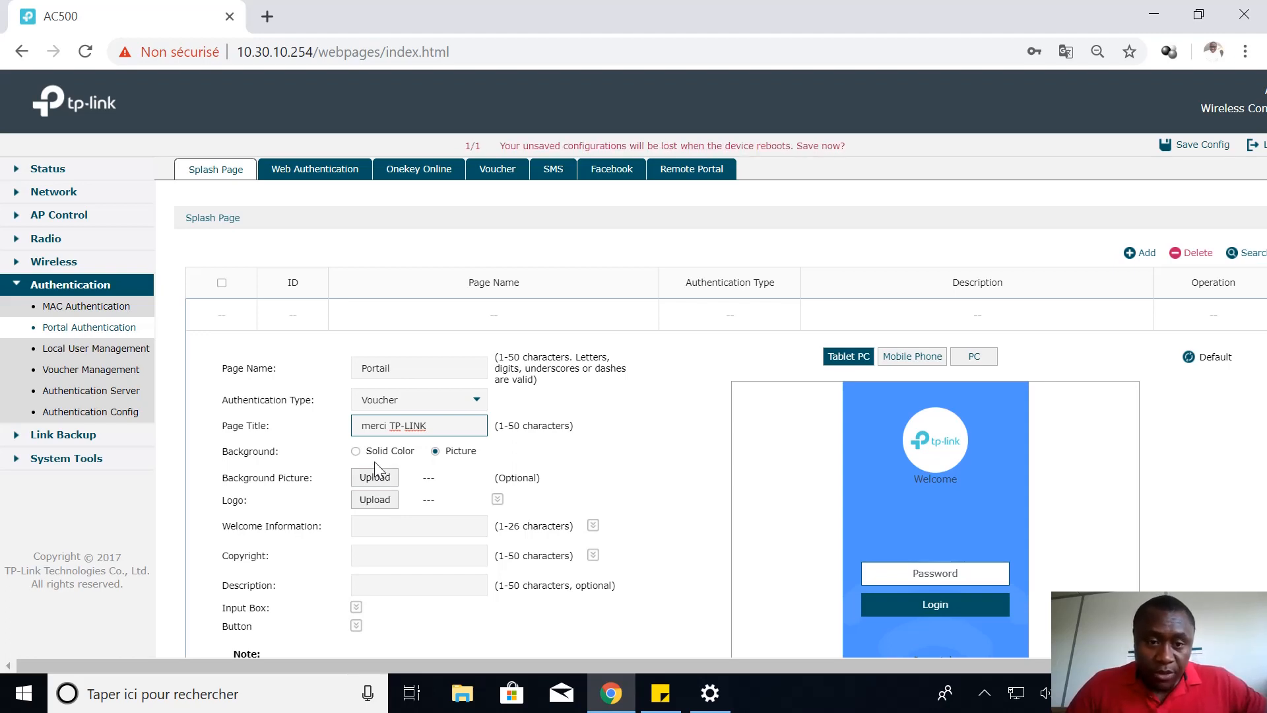
Enter welcome text 'welcome tp link' and copyright 'MRS', then save the Portail page
{"action": "scroll", "coordinate": [419, 494], "scroll_direction": "down", "scroll_amount": 4}
{"action": "scroll", "coordinate": [434, 470], "scroll_direction": "up", "scroll_amount": 3}
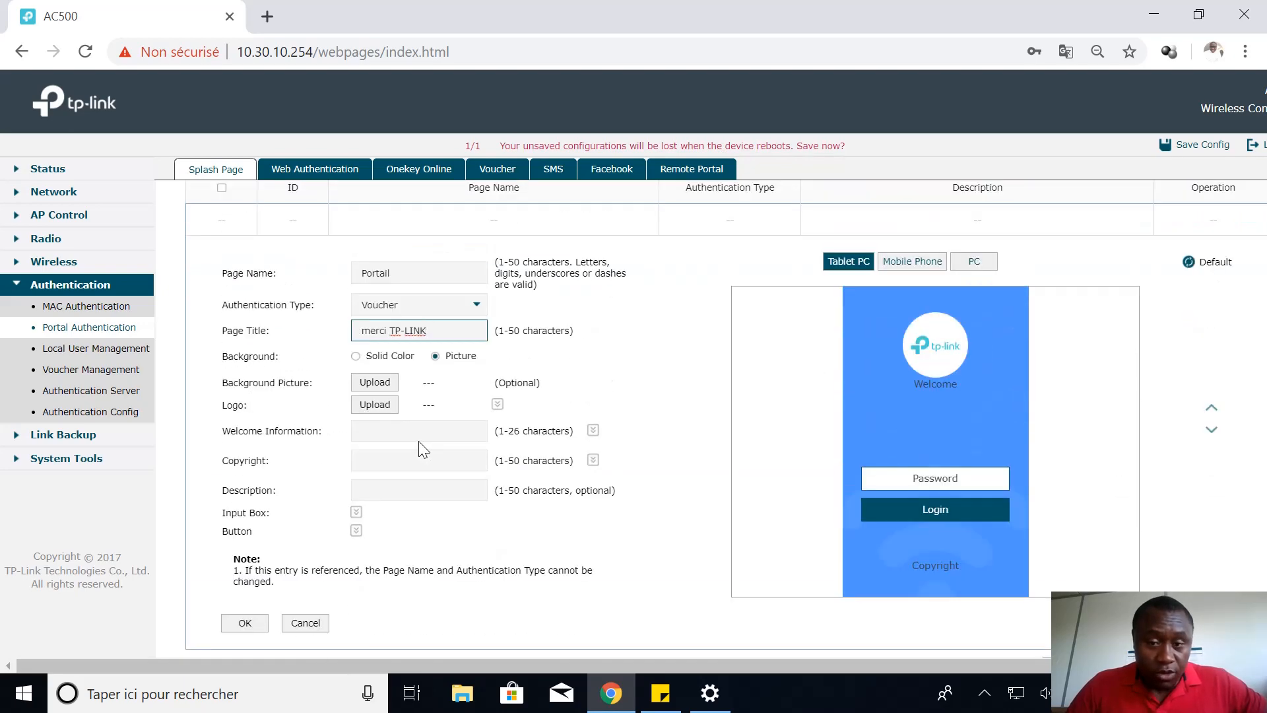
{"action": "left_click", "coordinate": [380, 432]}
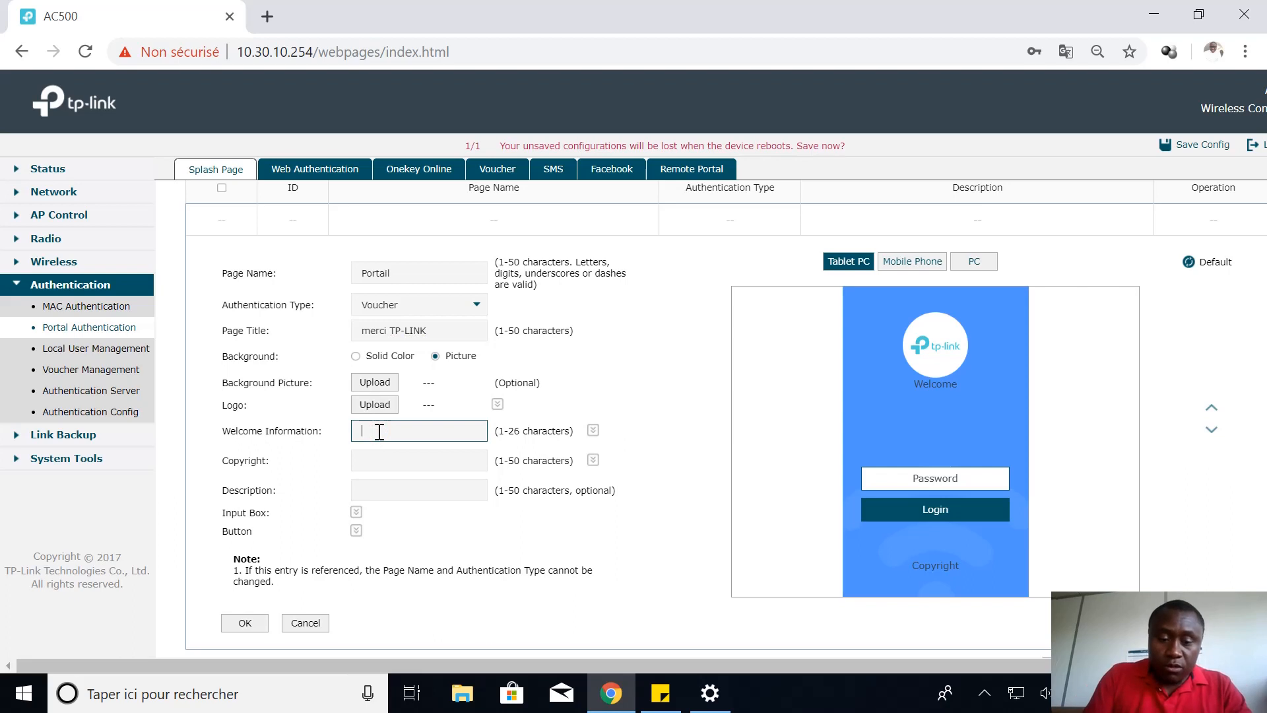
{"action": "type", "text": "welc"}
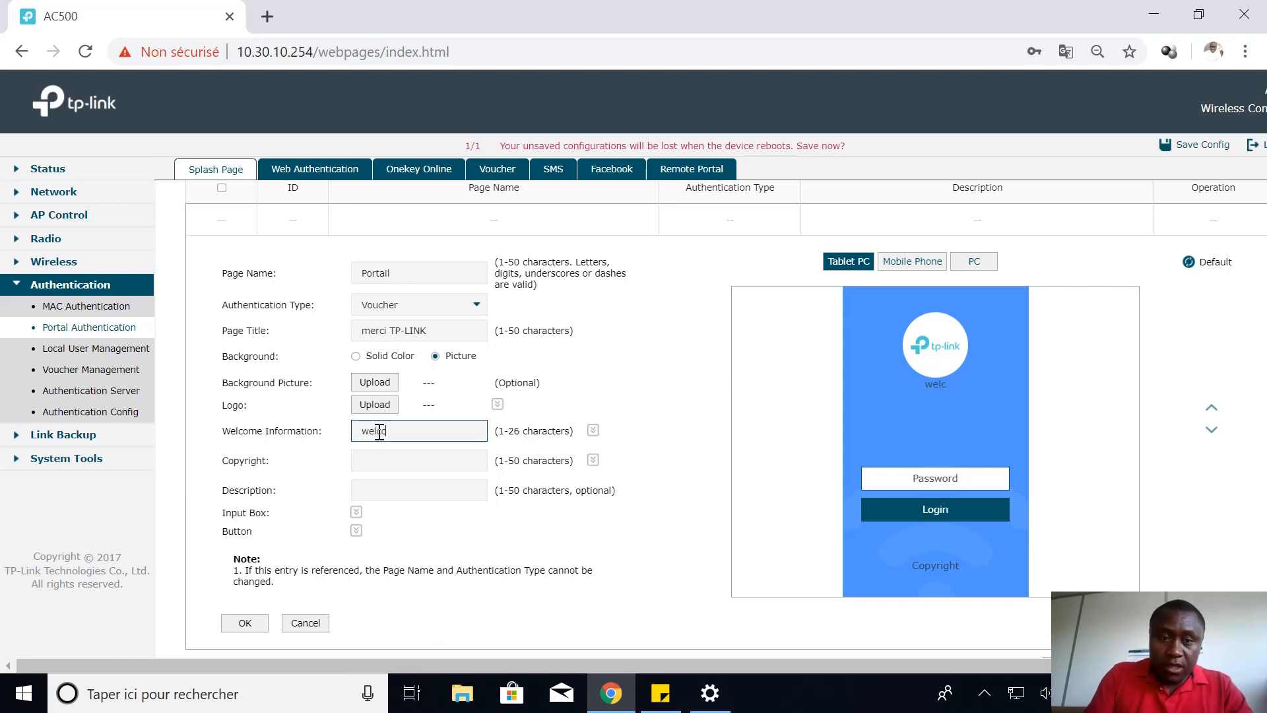
{"action": "type", "text": "ome"}
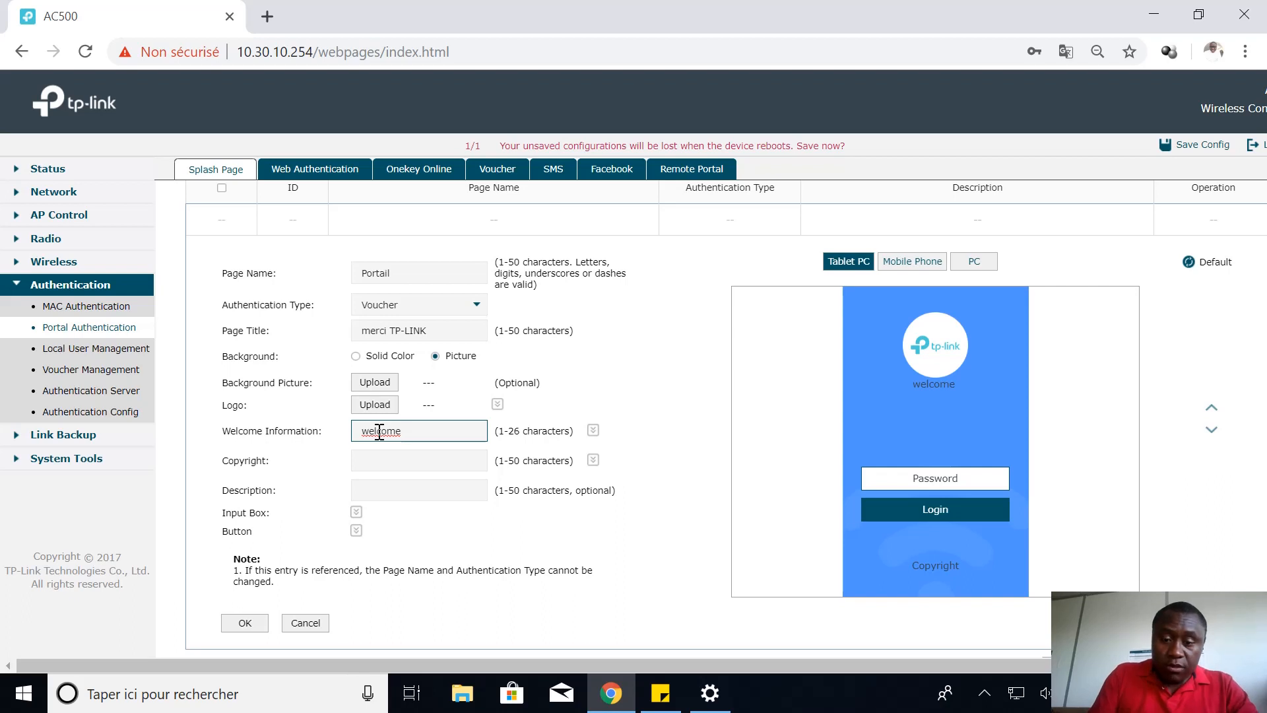
{"action": "type", "text": "tp"}
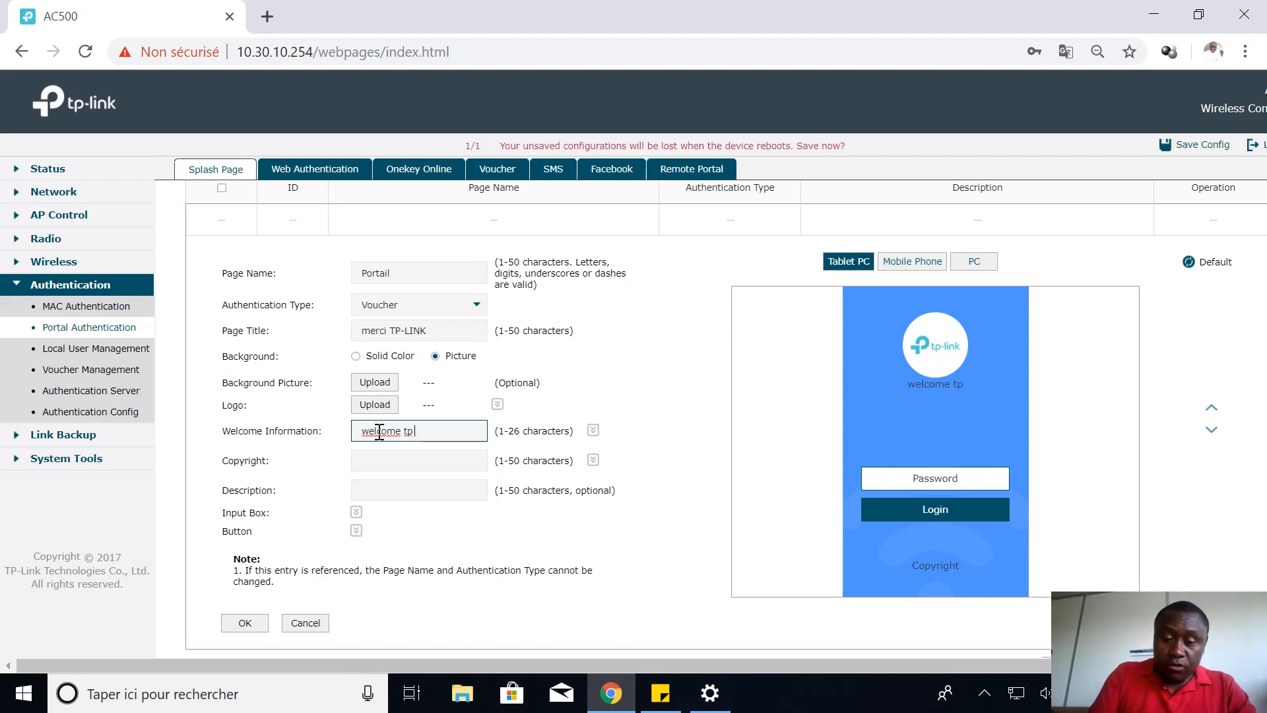
{"action": "type", "text": " link"}
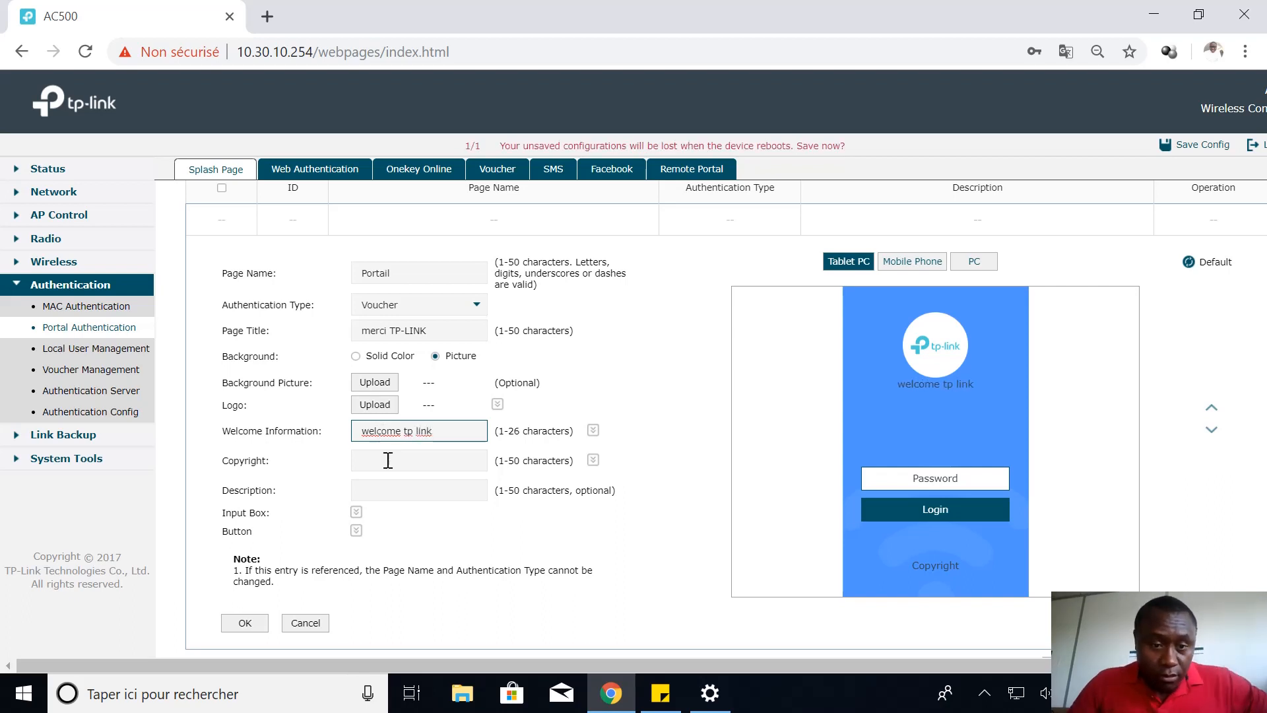
{"action": "left_click", "coordinate": [388, 460]}
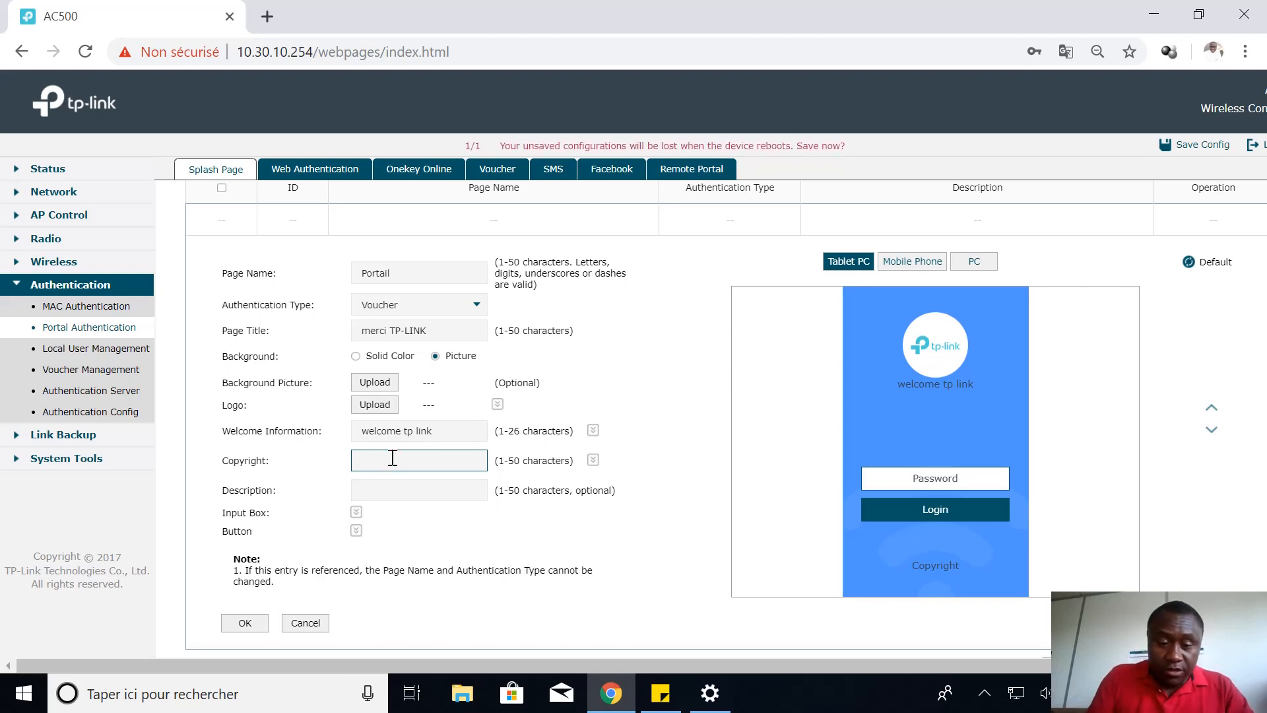
{"action": "type", "text": "MRS"}
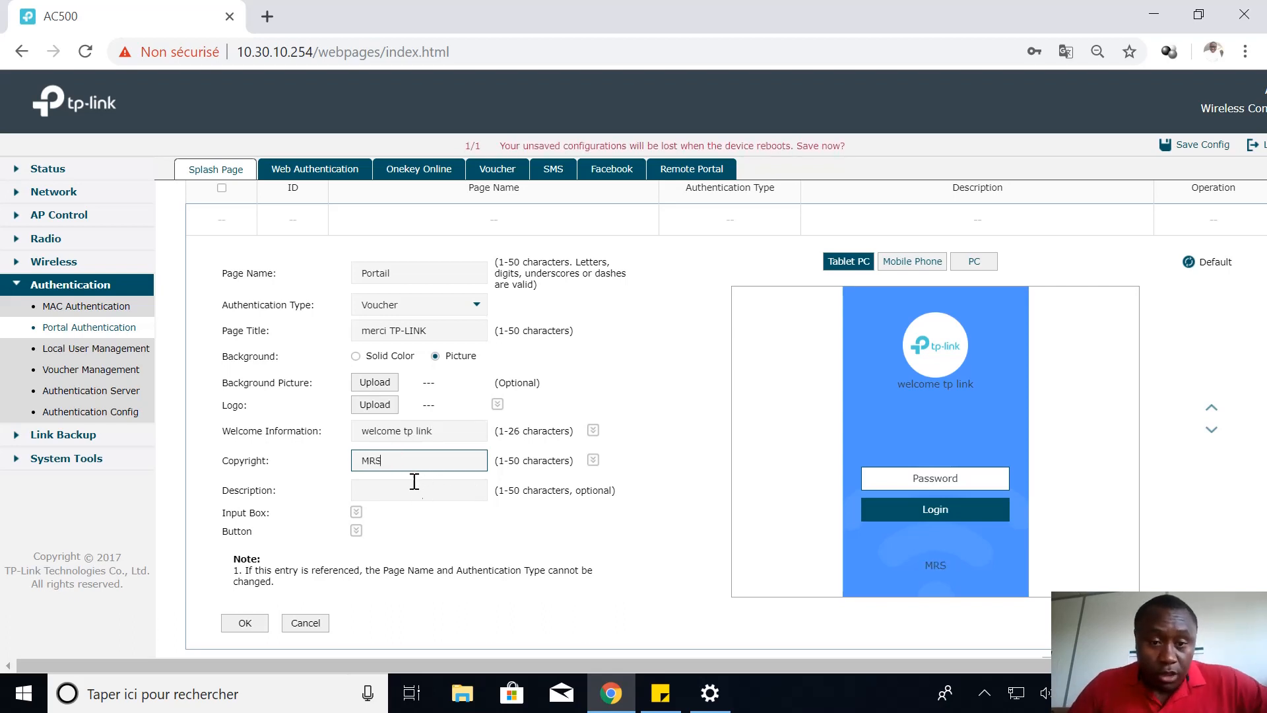
{"action": "left_click", "coordinate": [250, 623]}
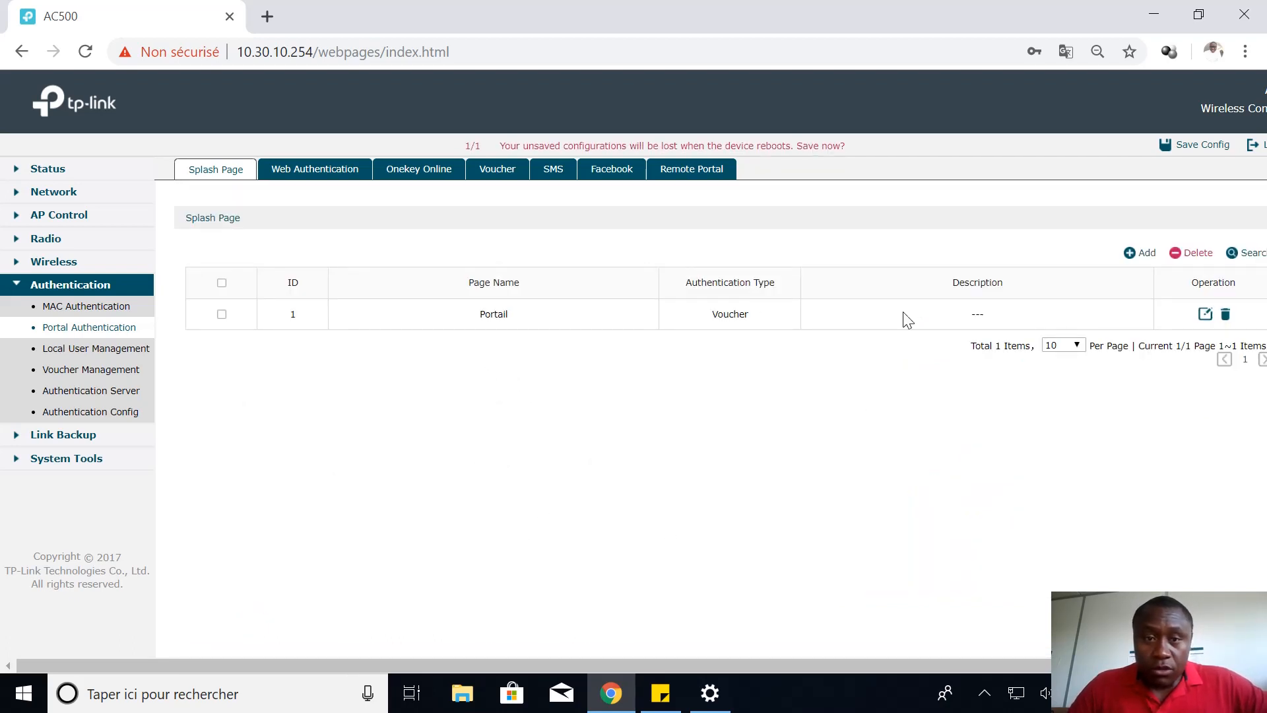
Add a Voucher authentication entry with status On, SSID TEST PORTAIL and splash page Portail
{"action": "left_click", "coordinate": [217, 173]}
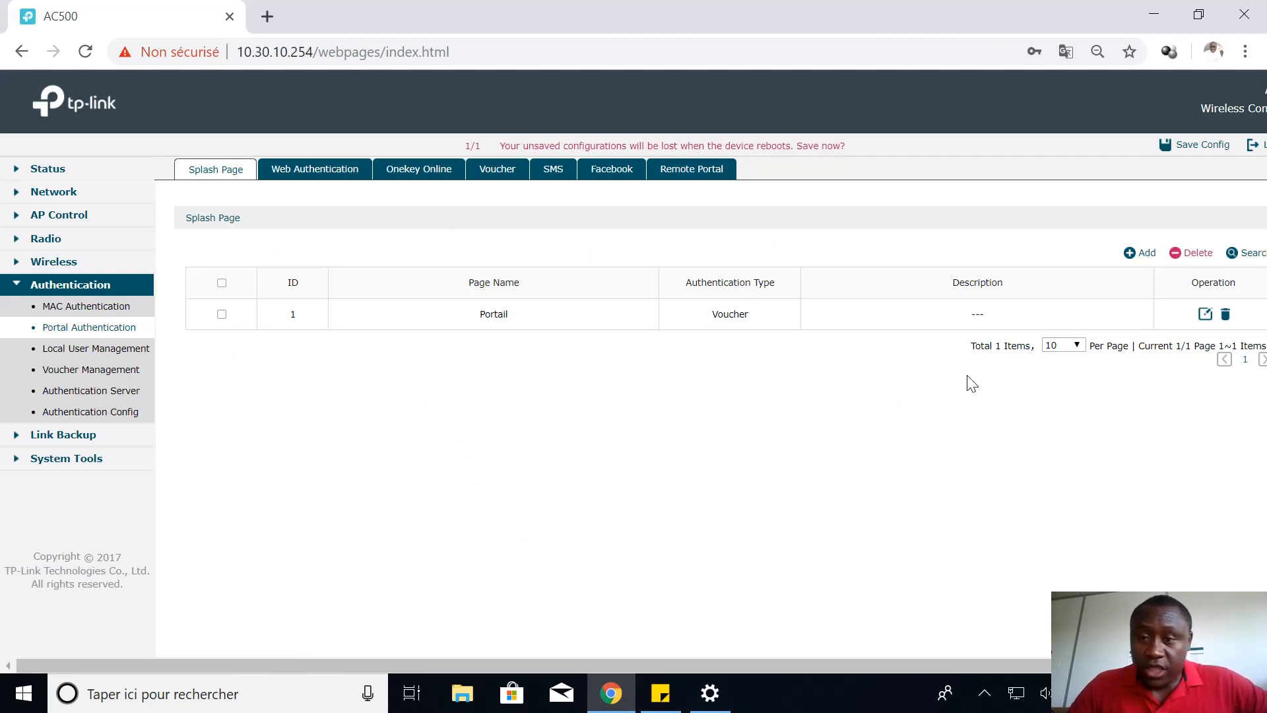
{"action": "left_click", "coordinate": [507, 169]}
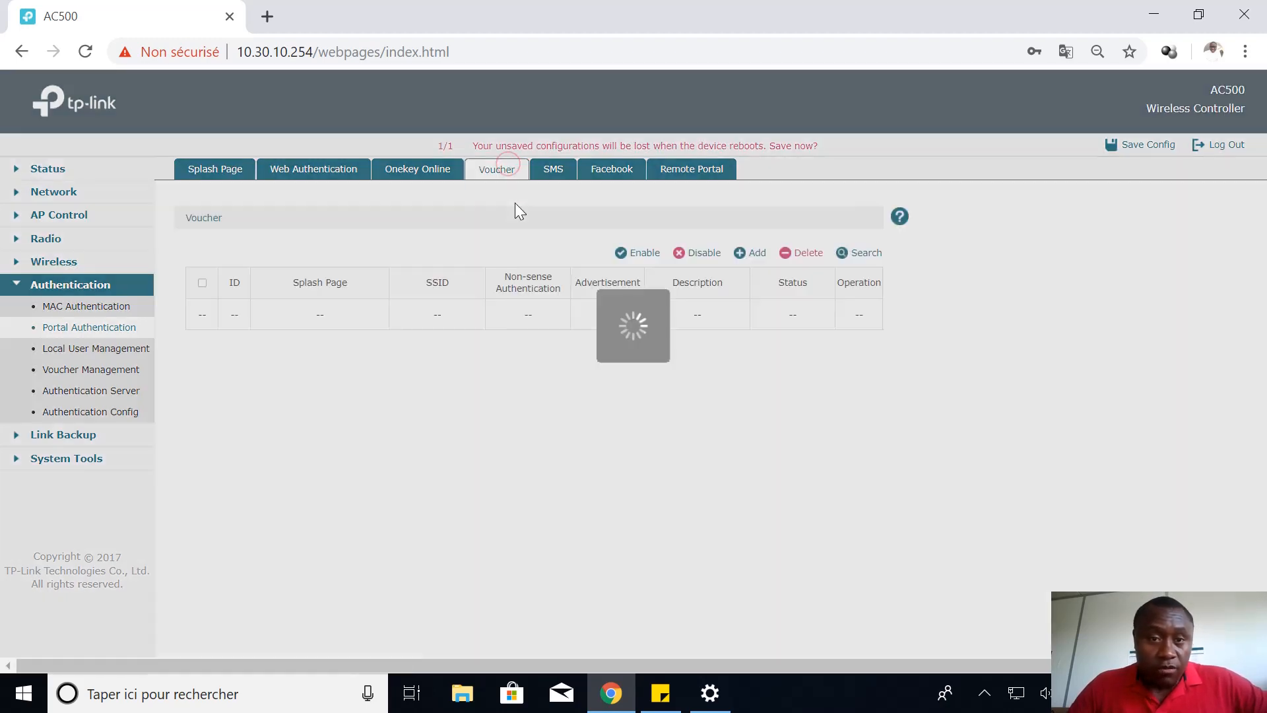
{"action": "left_click", "coordinate": [750, 253]}
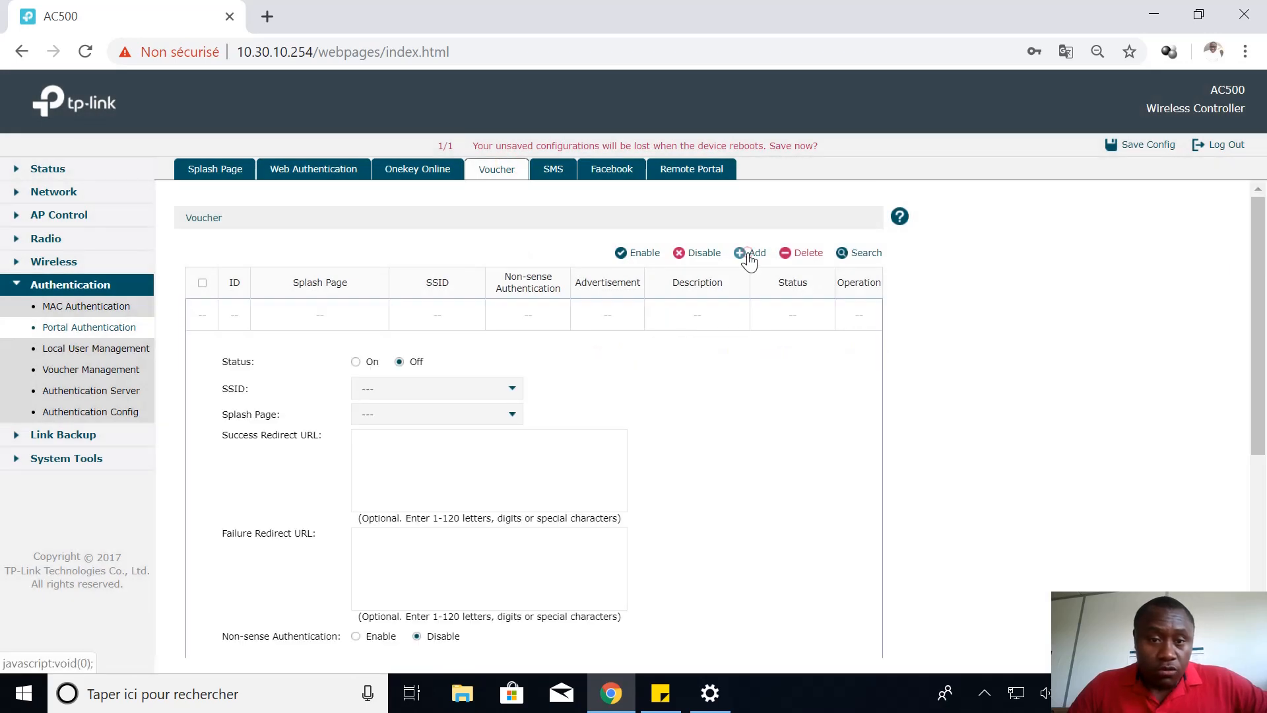
{"action": "left_click", "coordinate": [355, 362]}
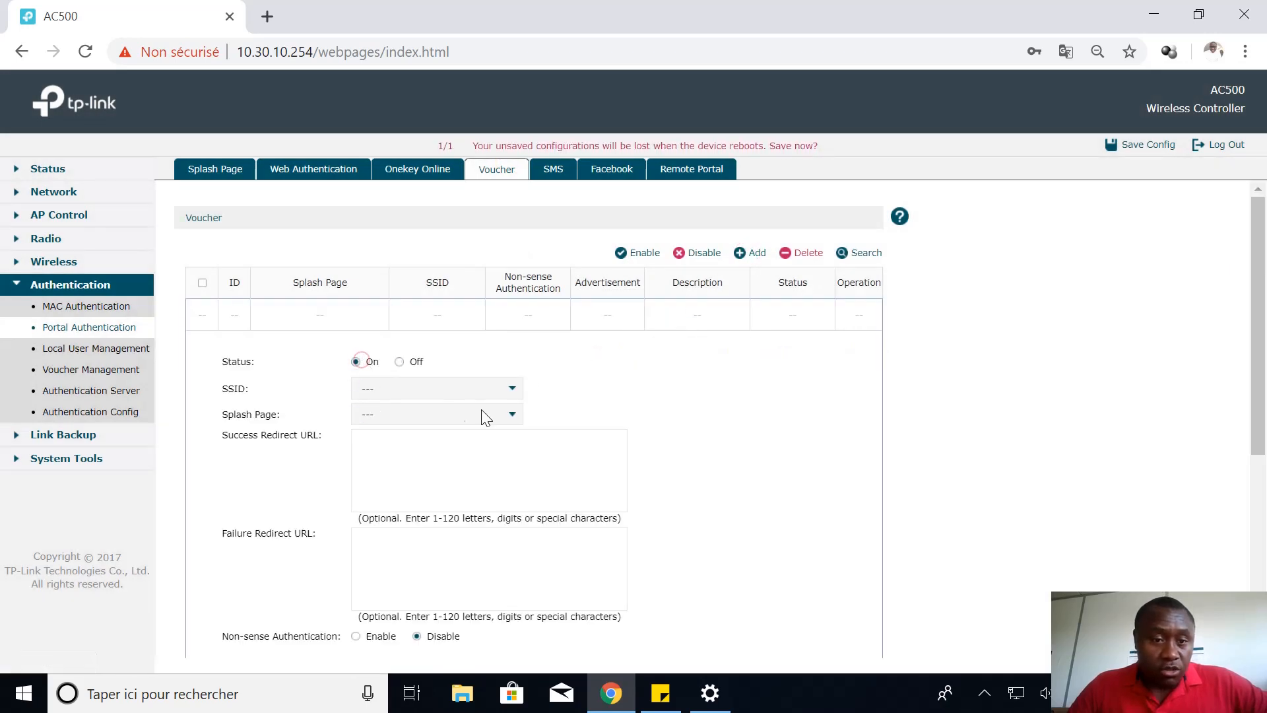
{"action": "left_click", "coordinate": [509, 394]}
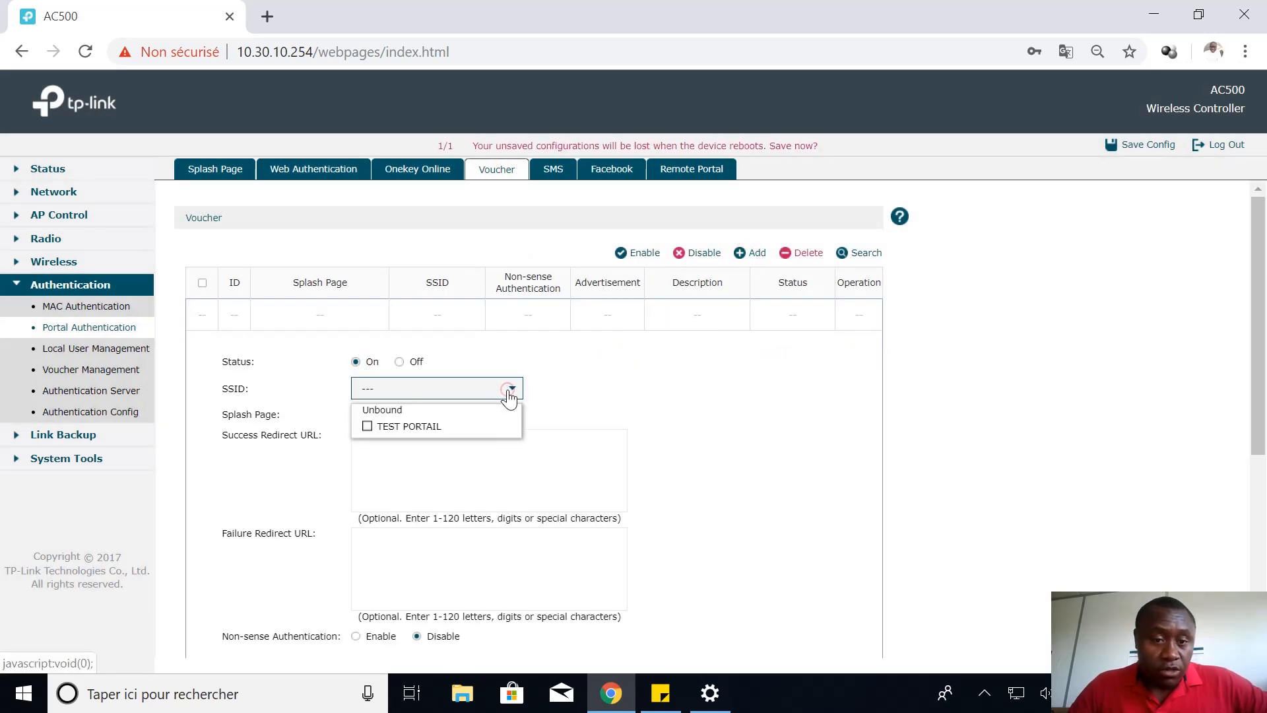
{"action": "left_click", "coordinate": [420, 427]}
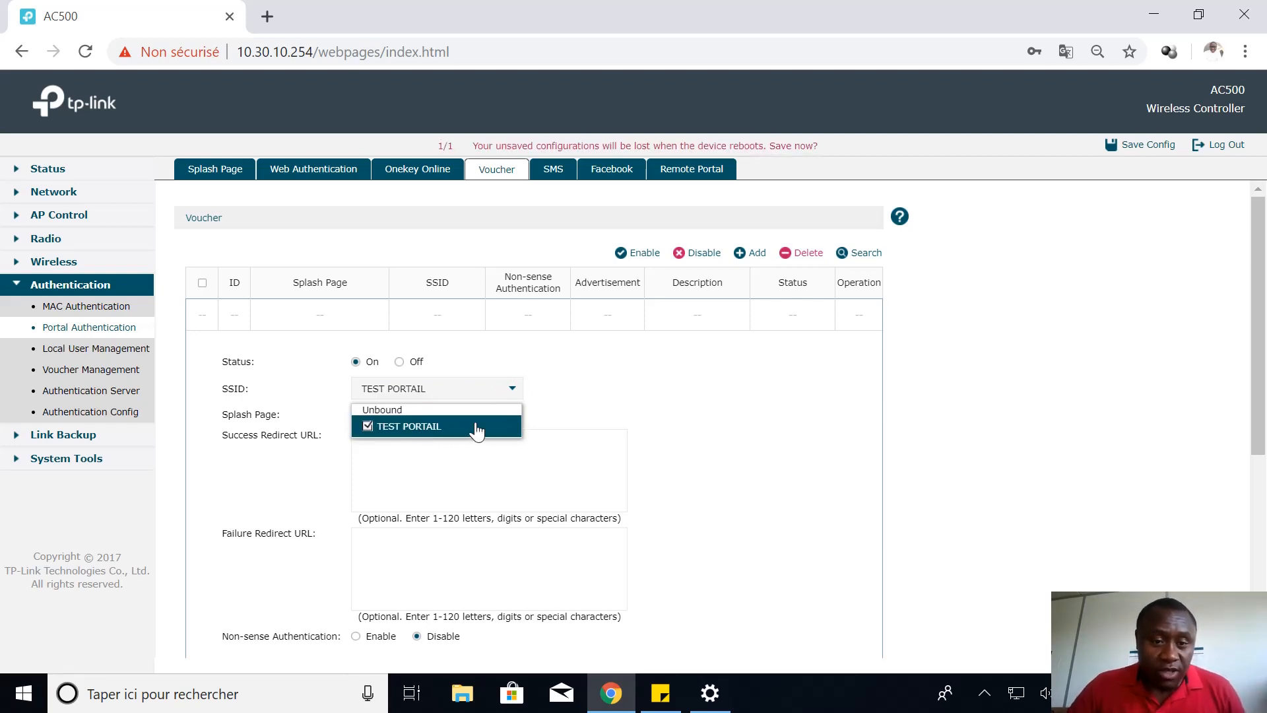
{"action": "left_click", "coordinate": [601, 397]}
{"action": "left_click", "coordinate": [513, 416]}
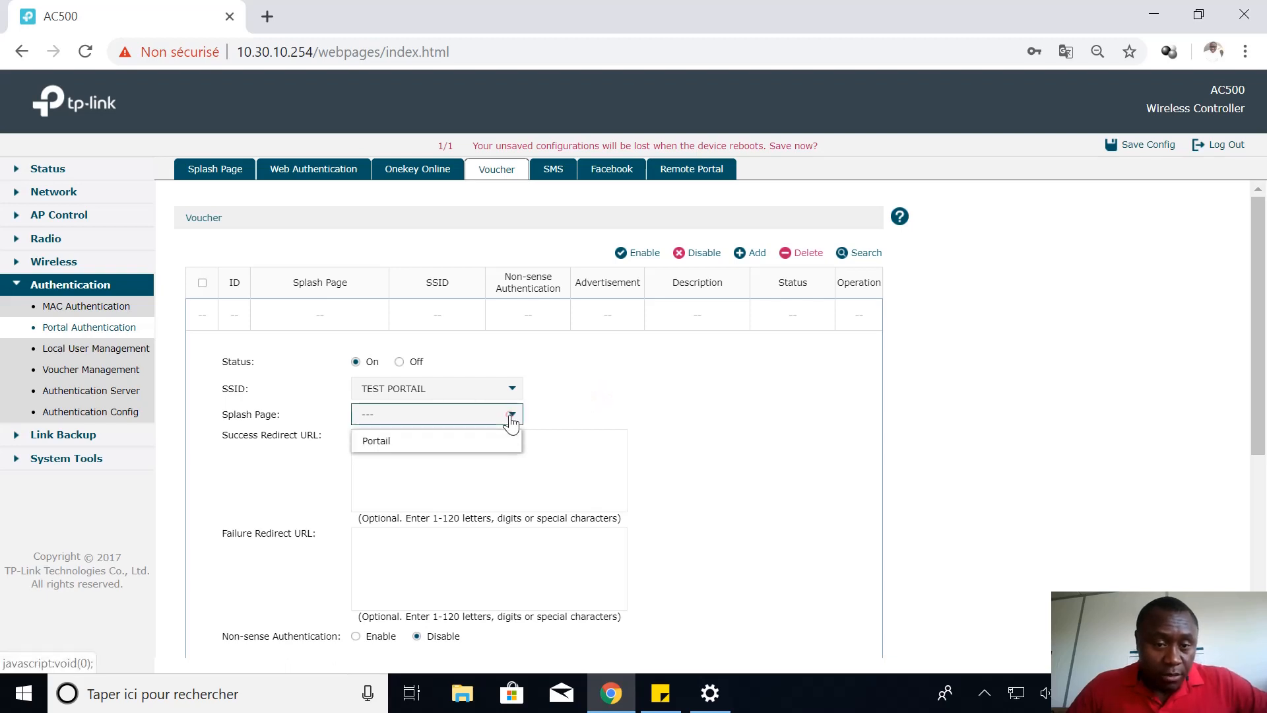
{"action": "left_click", "coordinate": [404, 435]}
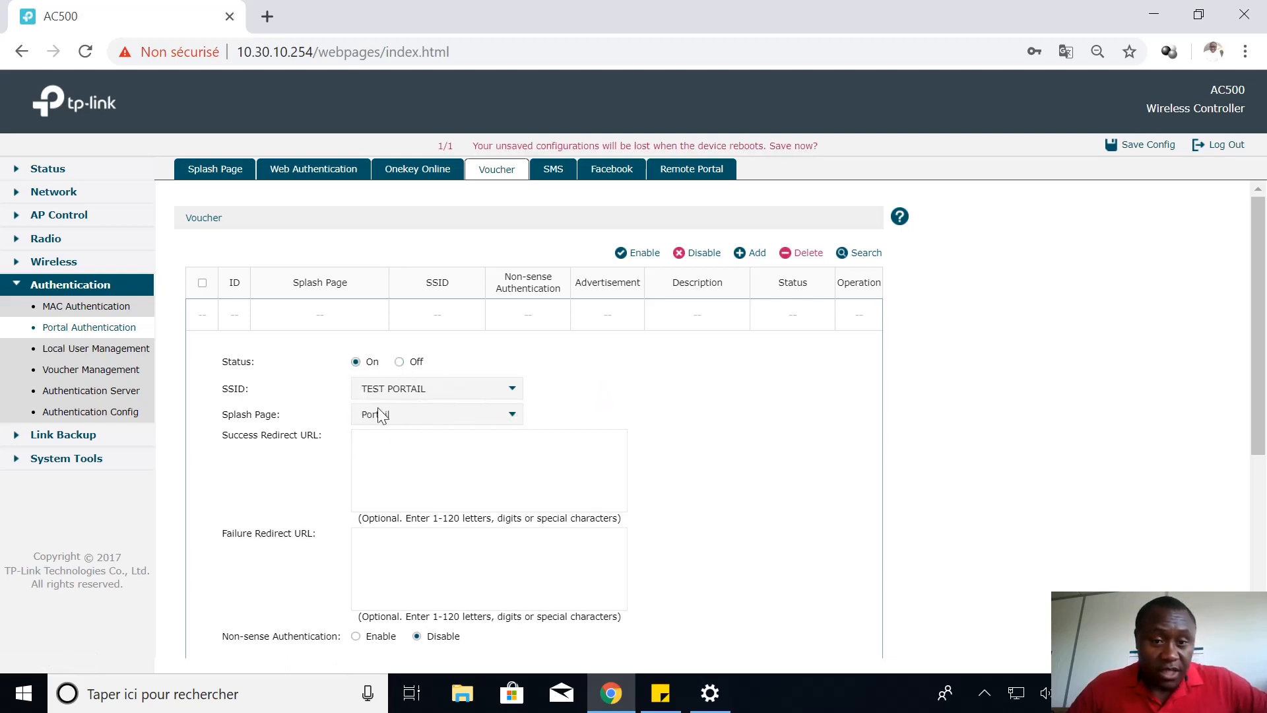
{"action": "left_click", "coordinate": [1017, 693]}
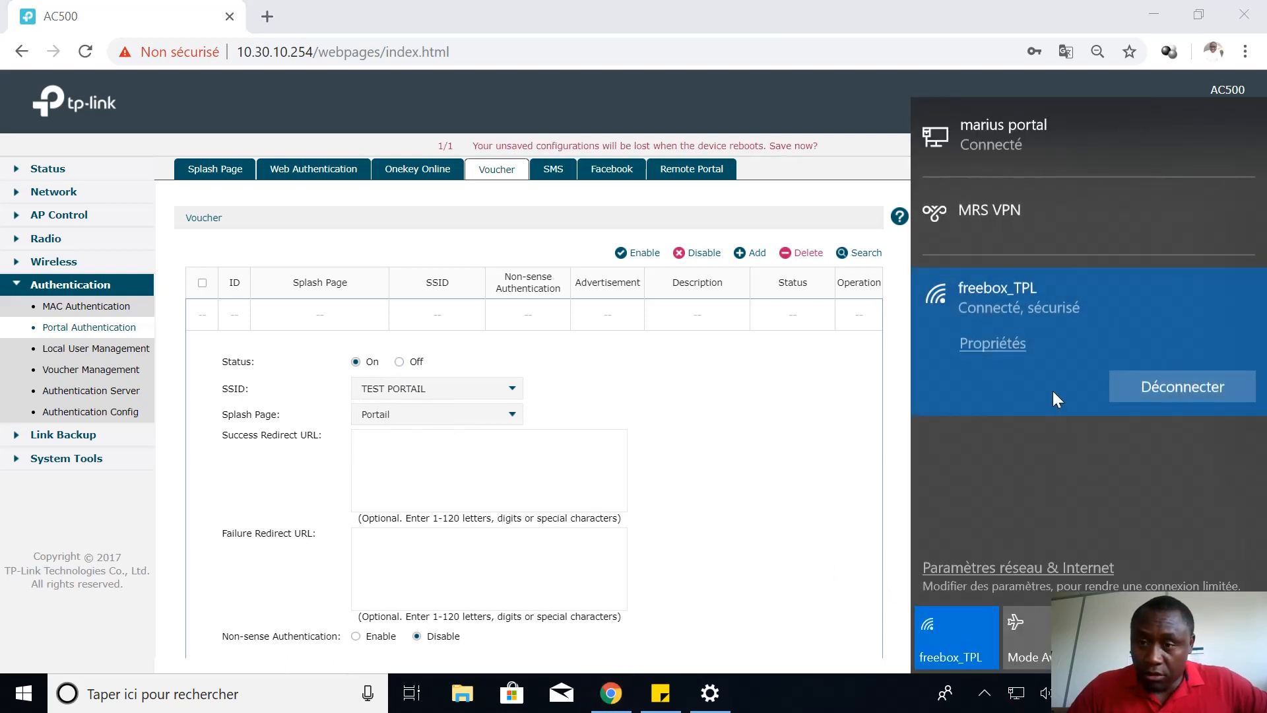
Confirm TEST PORTAIL is listed as an open network, then save the Portail voucher entry
{"action": "scroll", "coordinate": [1054, 414], "scroll_direction": "down", "scroll_amount": 5}
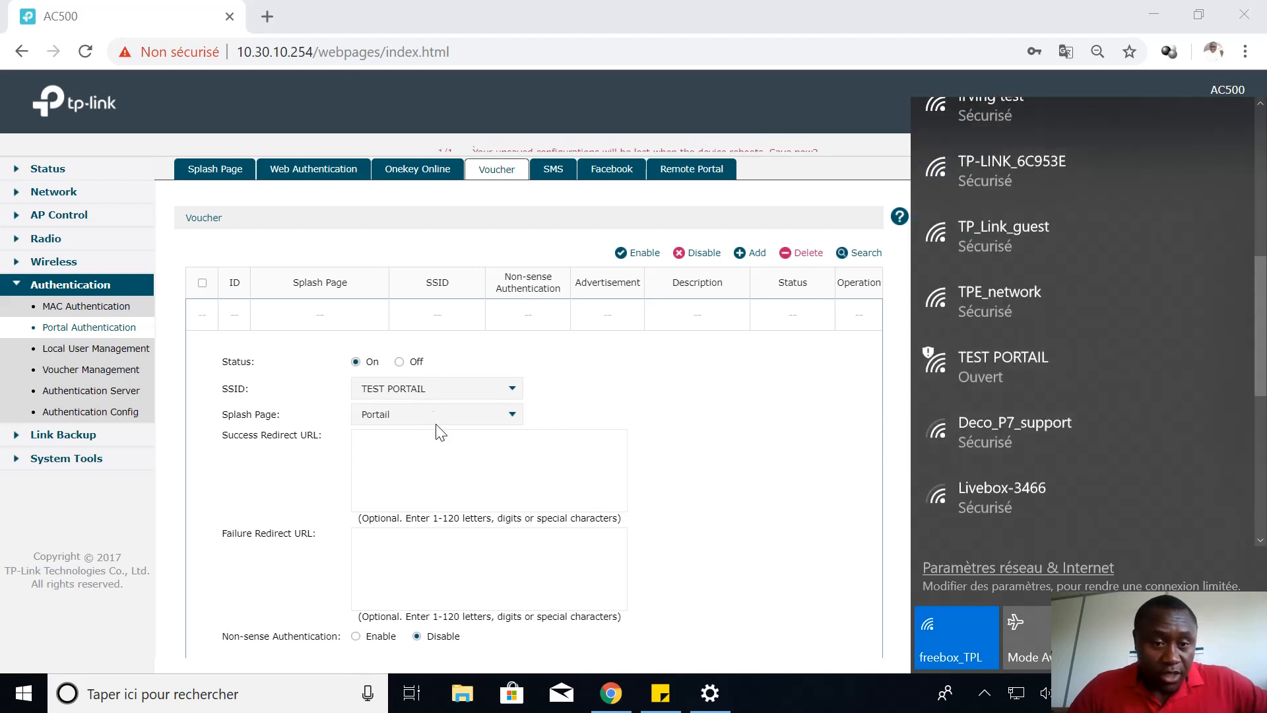
{"action": "left_click", "coordinate": [435, 448]}
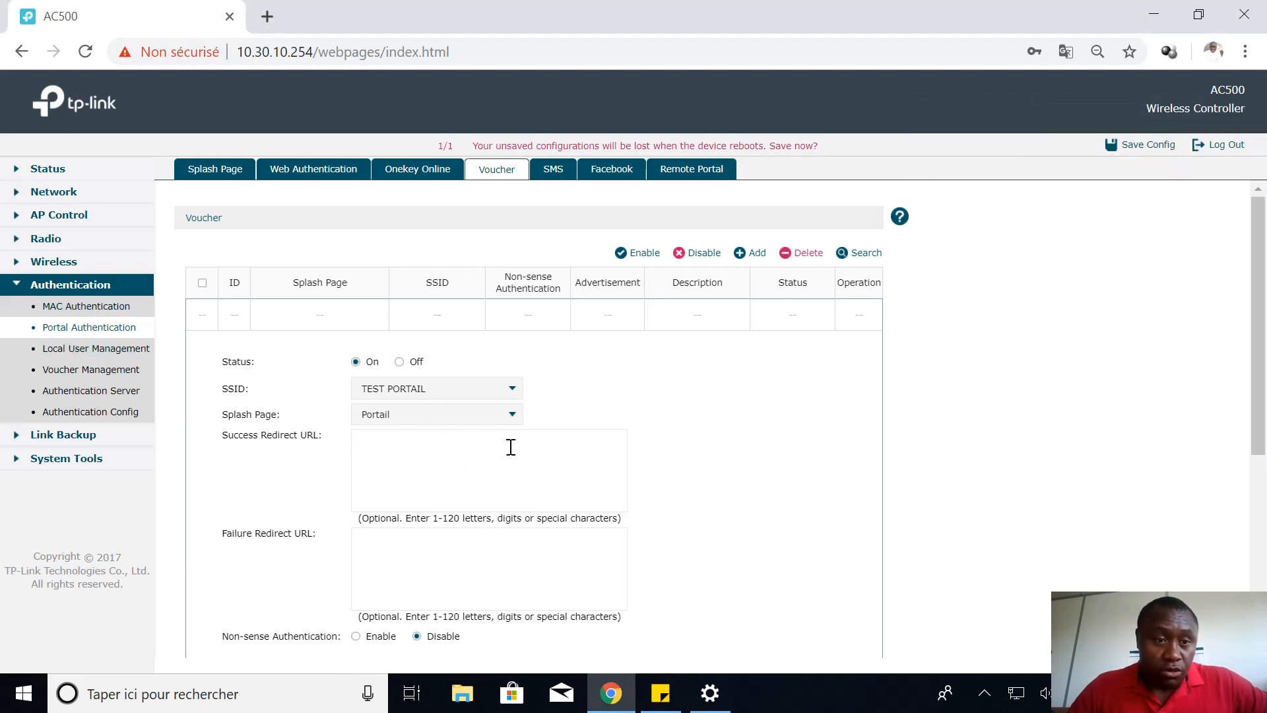
{"action": "scroll", "coordinate": [455, 441], "scroll_direction": "down", "scroll_amount": 5}
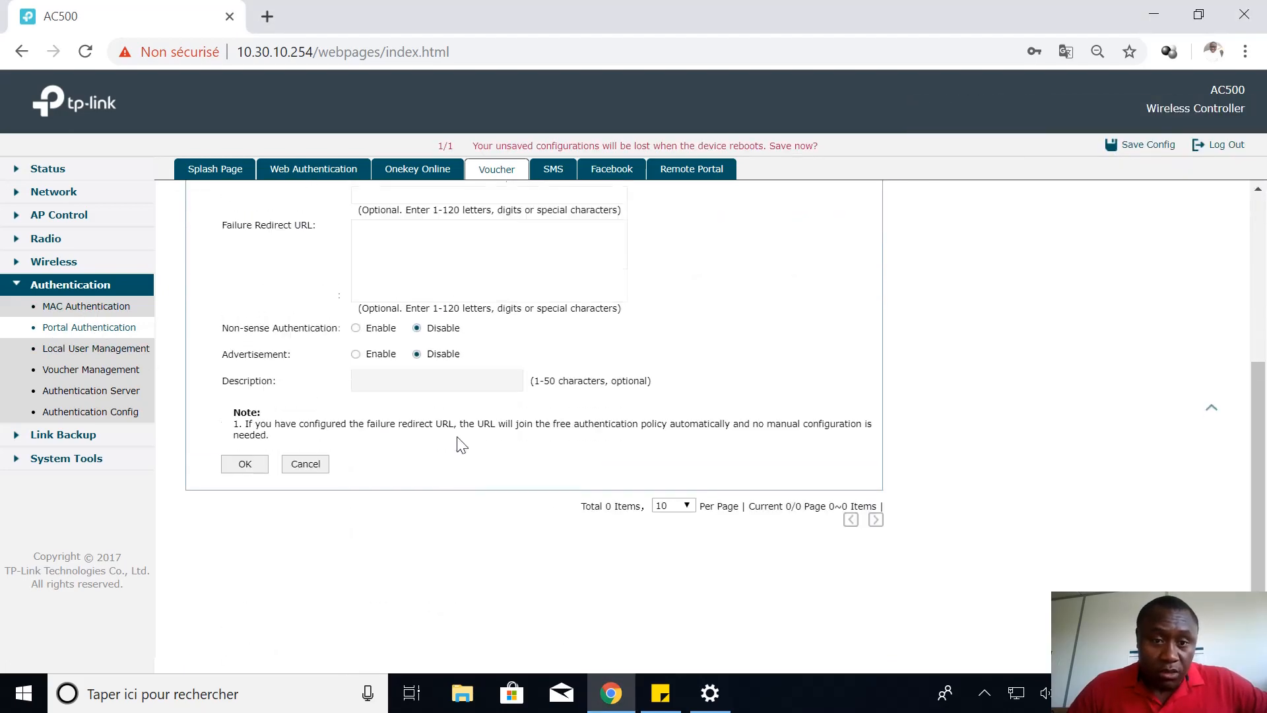
{"action": "scroll", "coordinate": [444, 416], "scroll_direction": "up", "scroll_amount": 2}
{"action": "scroll", "coordinate": [430, 377], "scroll_direction": "down", "scroll_amount": 1}
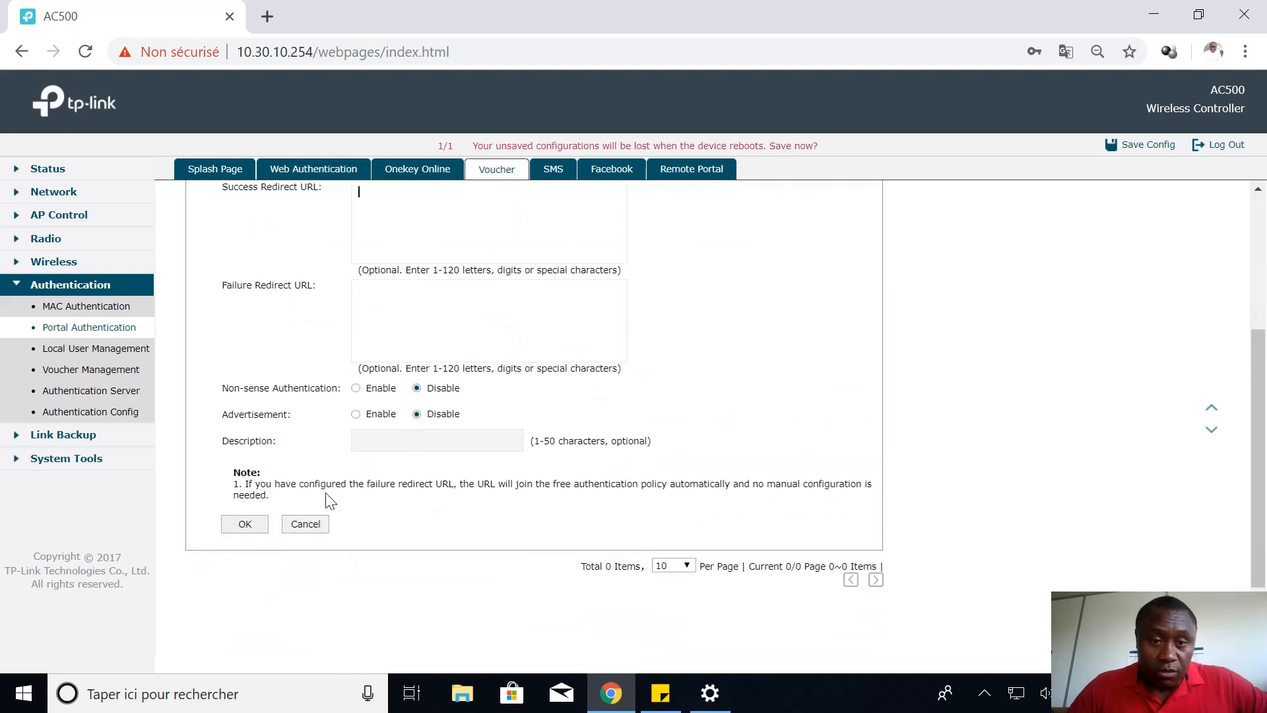
{"action": "left_click", "coordinate": [243, 526]}
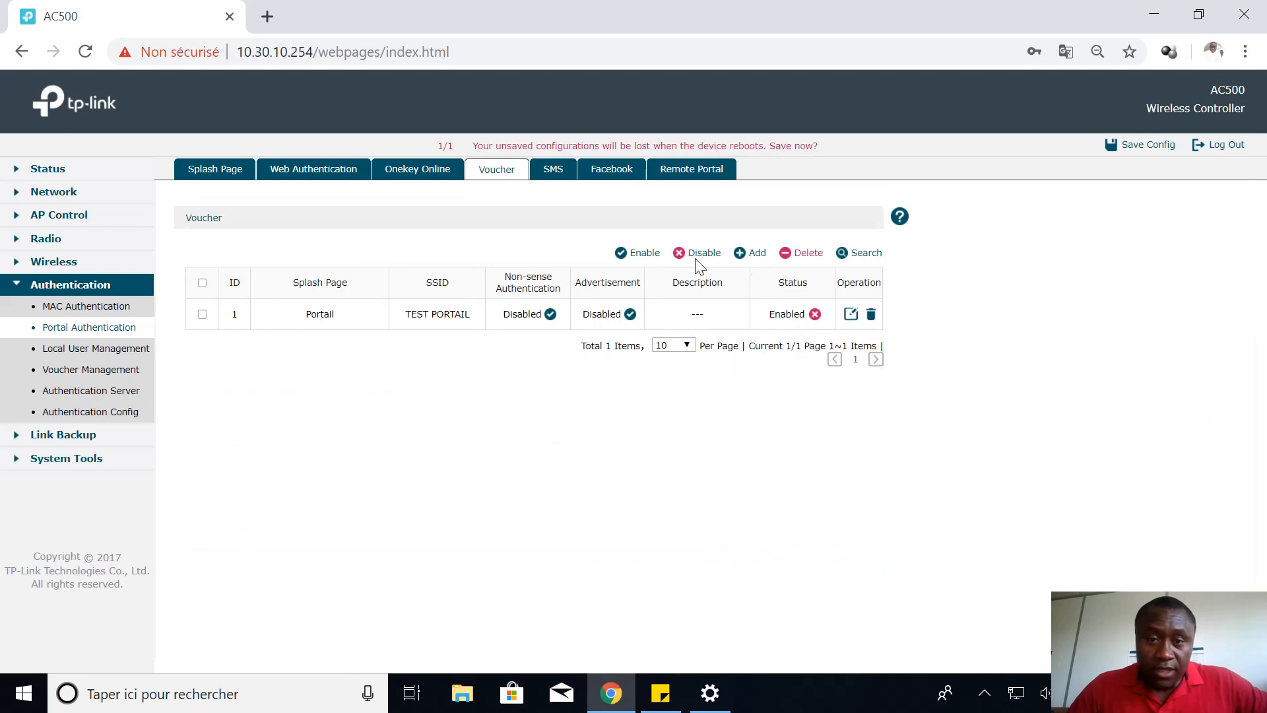
Delete the five old vouchers, save the configuration, and reload the now-empty voucher list
{"action": "left_click", "coordinate": [94, 370]}
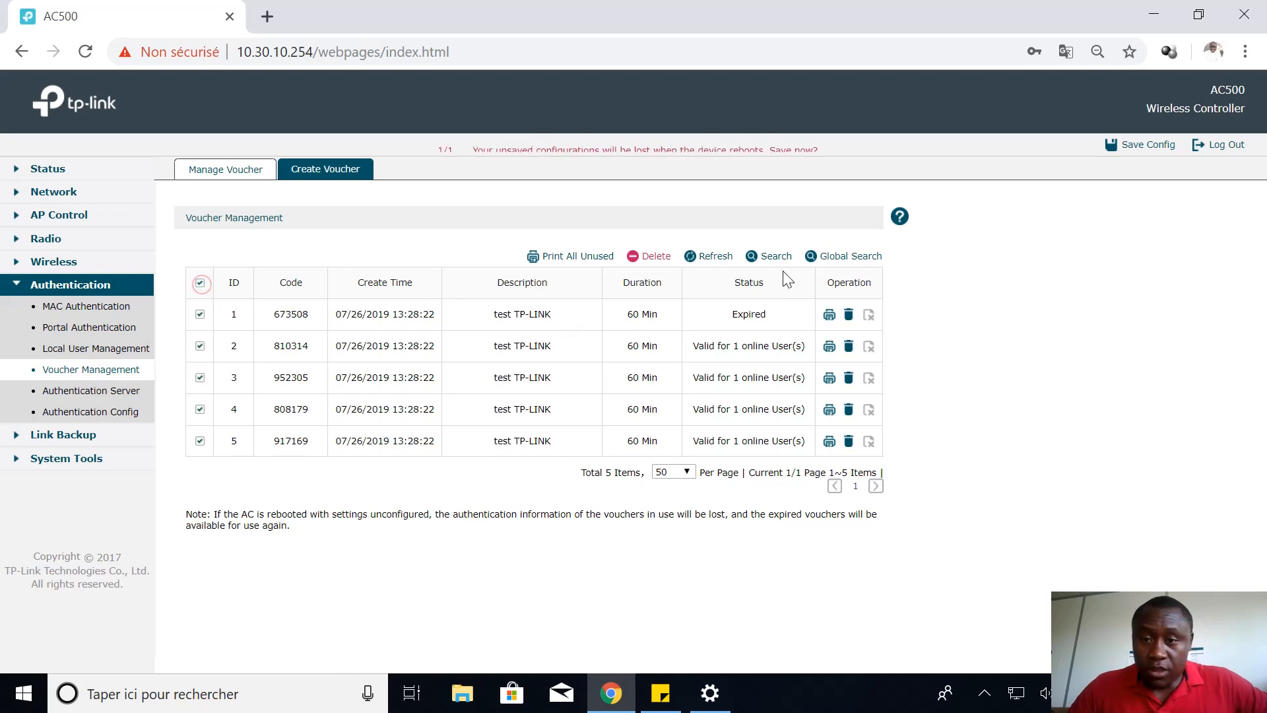
{"action": "left_click", "coordinate": [650, 261]}
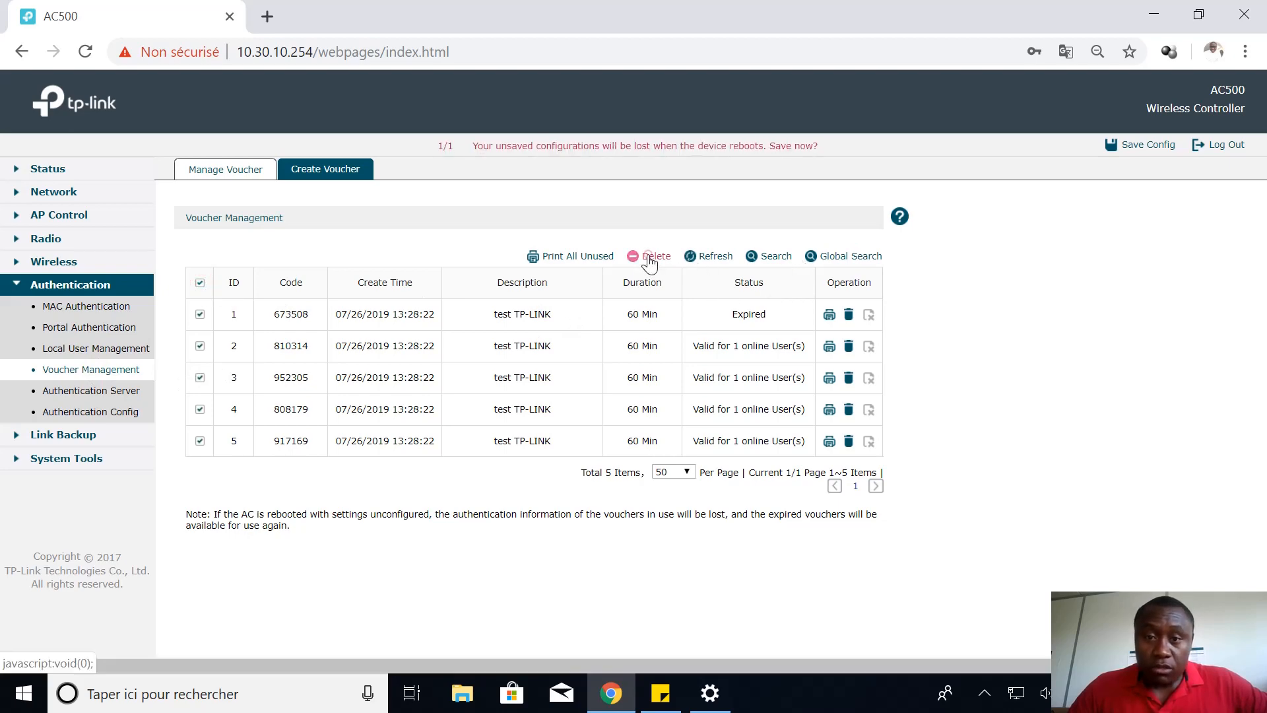
{"action": "left_click", "coordinate": [689, 371]}
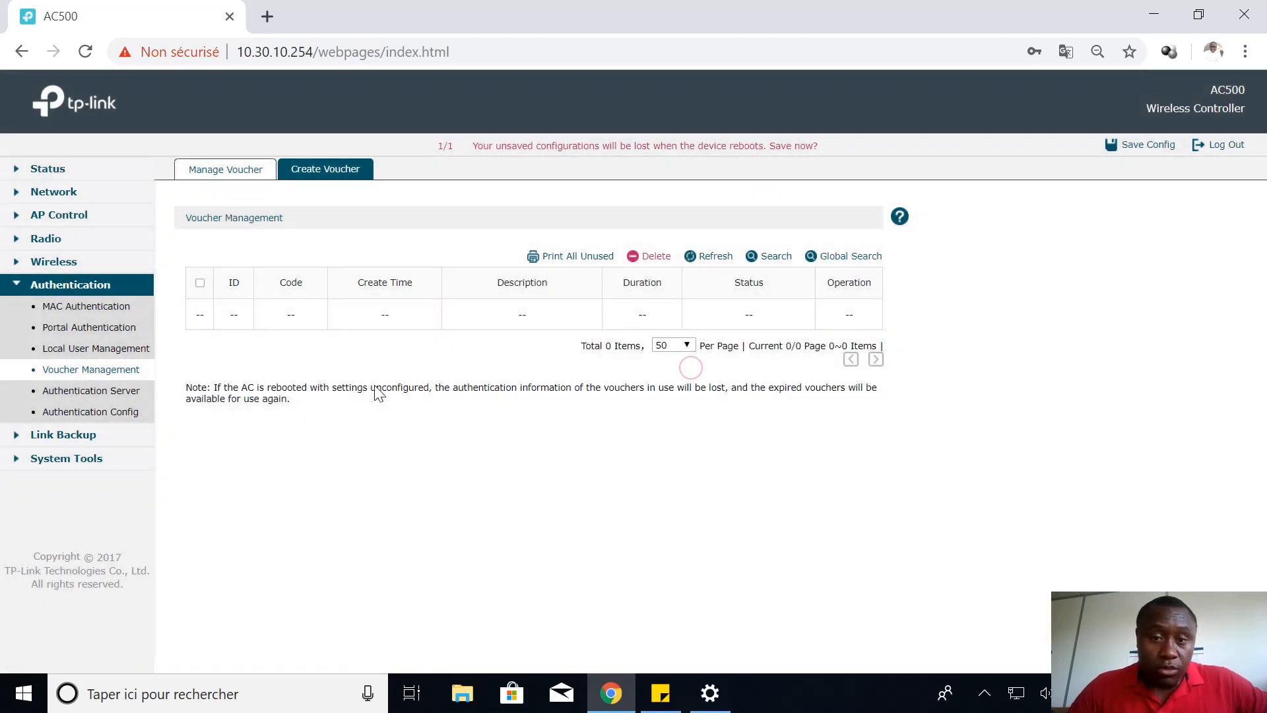
{"action": "left_click", "coordinate": [1147, 146]}
{"action": "left_click", "coordinate": [685, 372]}
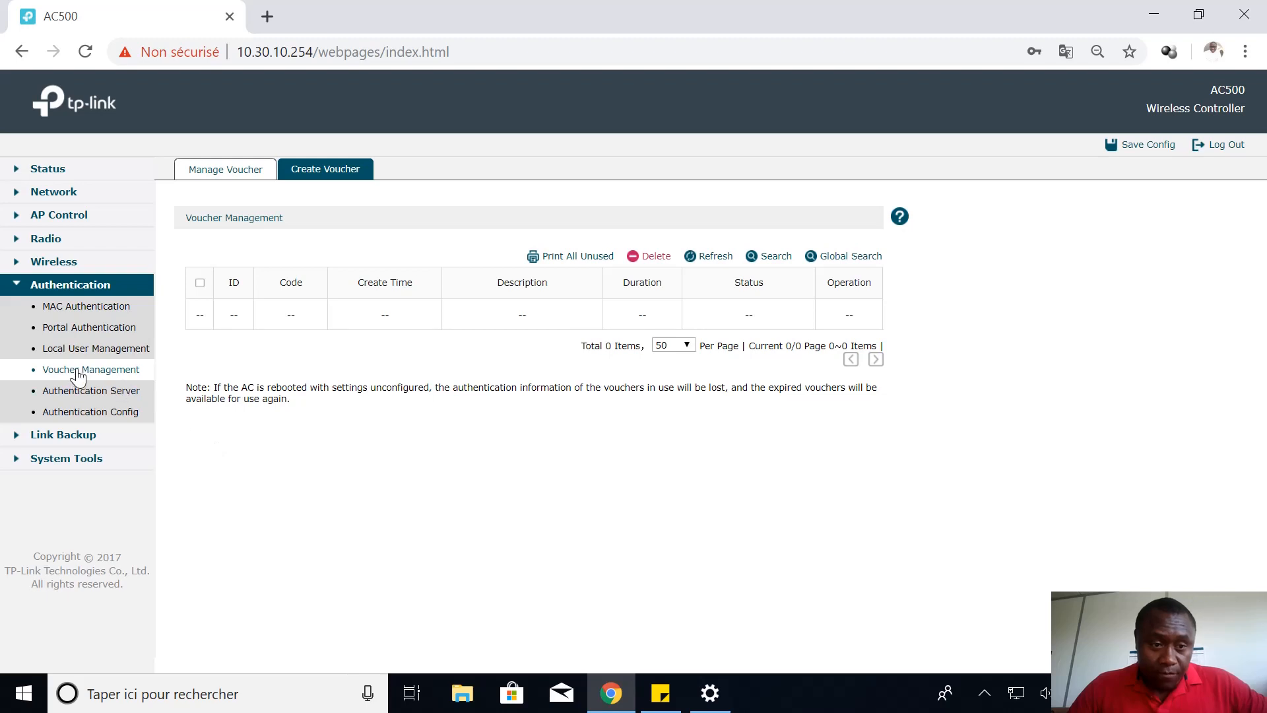
{"action": "left_click", "coordinate": [78, 374]}
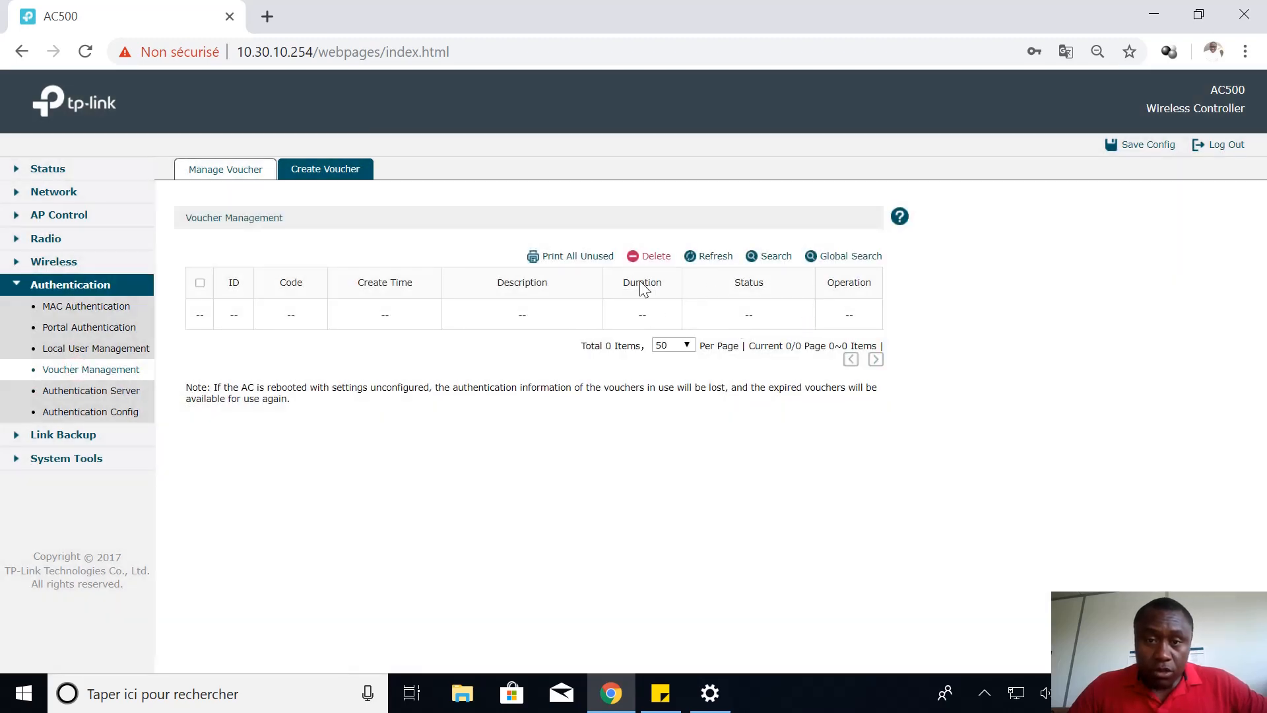
Set code length 6, amount 5 and Single Use type on the Create Voucher form
{"action": "left_click", "coordinate": [335, 180]}
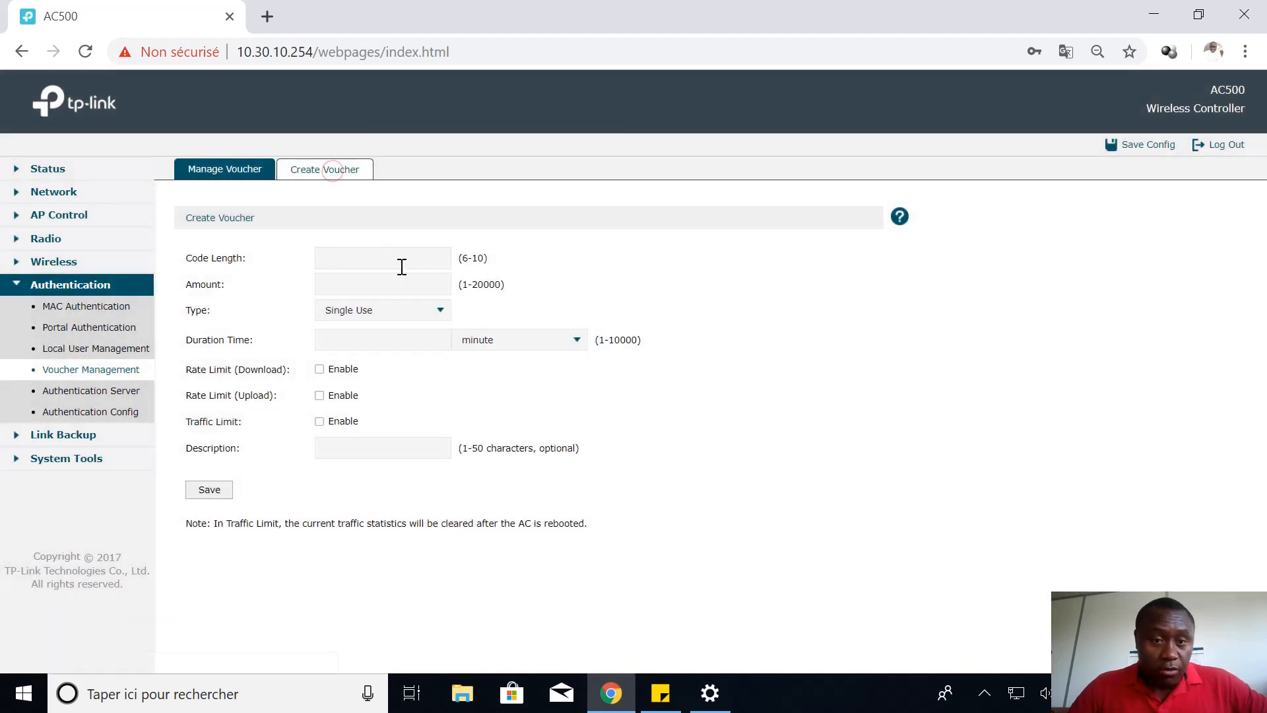
{"action": "left_click", "coordinate": [389, 259]}
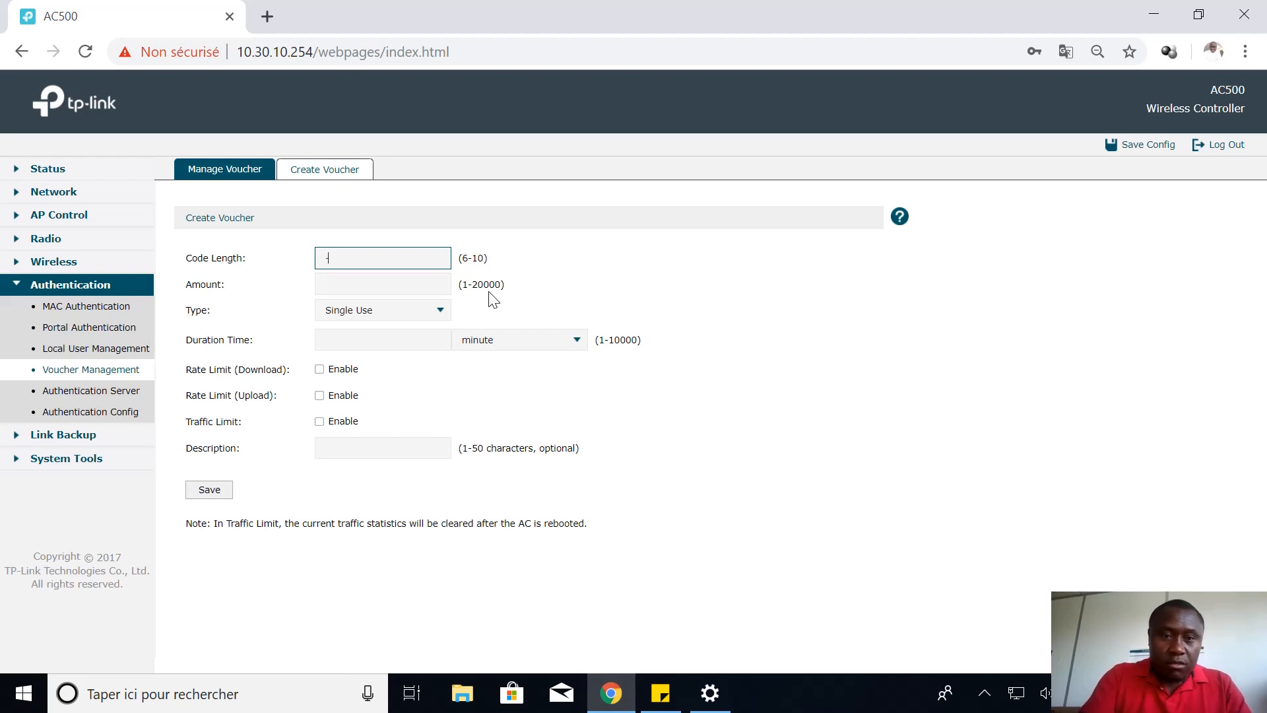
{"action": "left_click", "coordinate": [350, 286]}
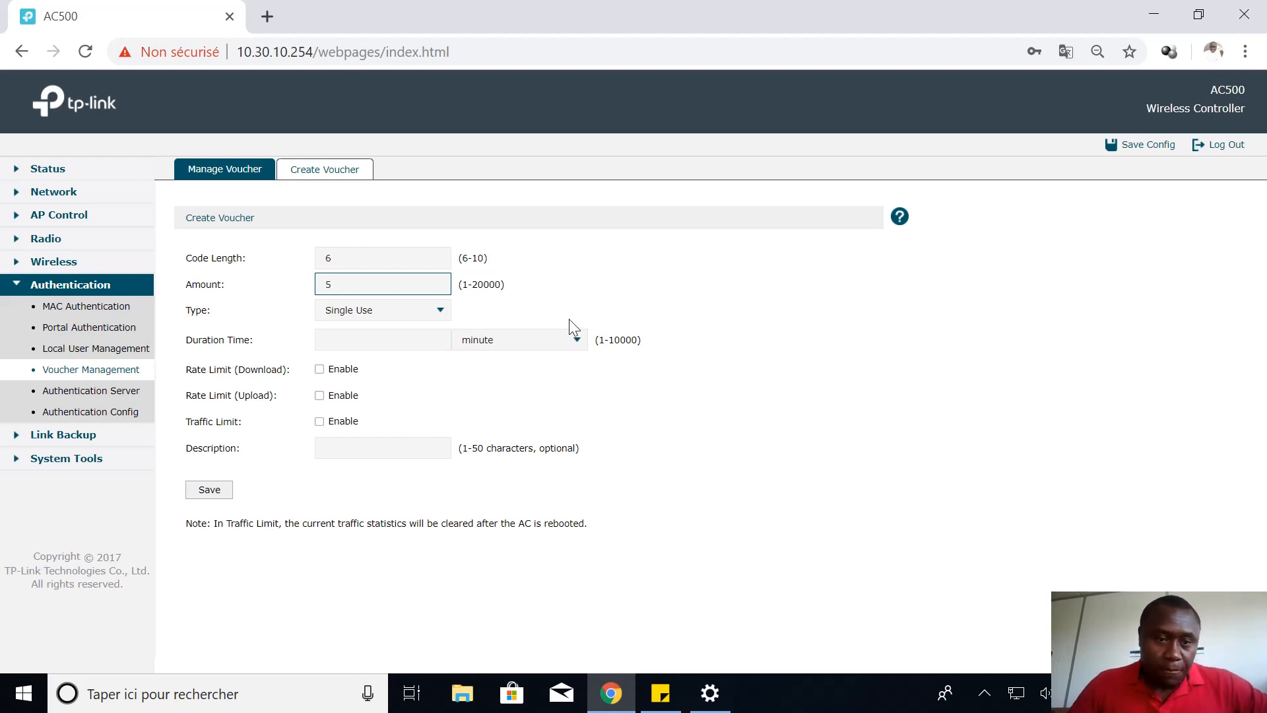
{"action": "left_click", "coordinate": [437, 312]}
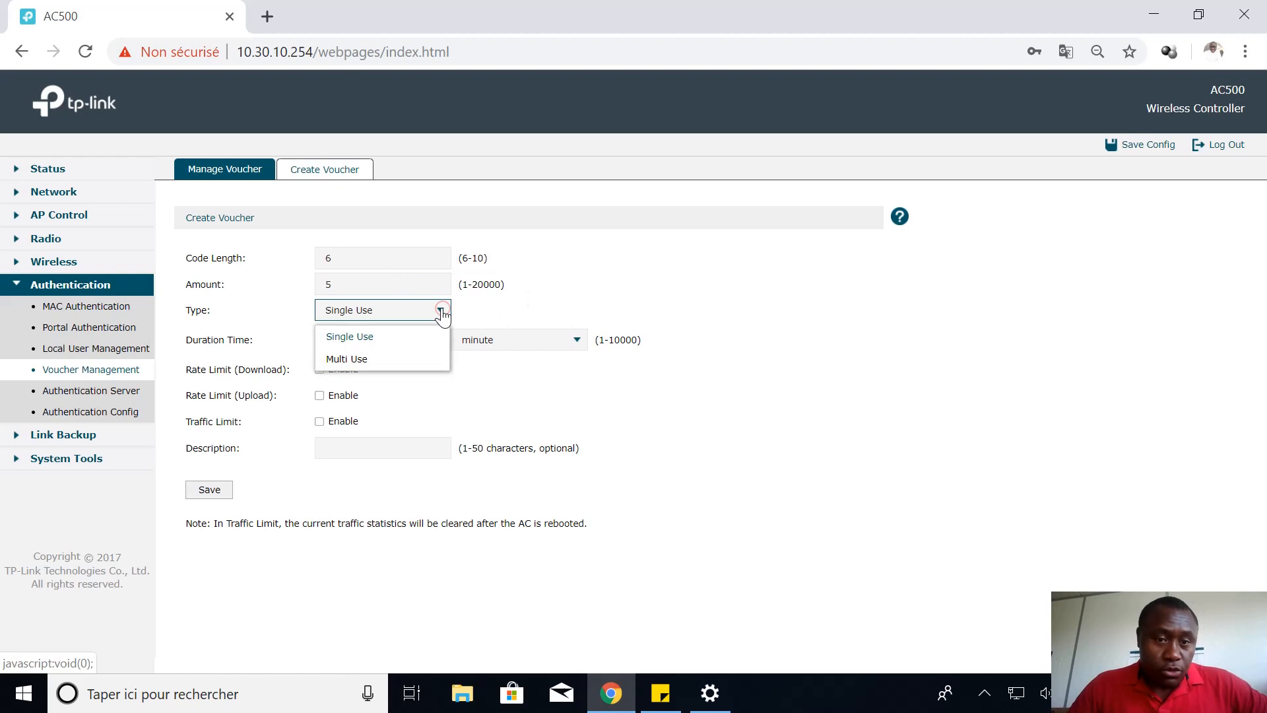
{"action": "left_click", "coordinate": [399, 338]}
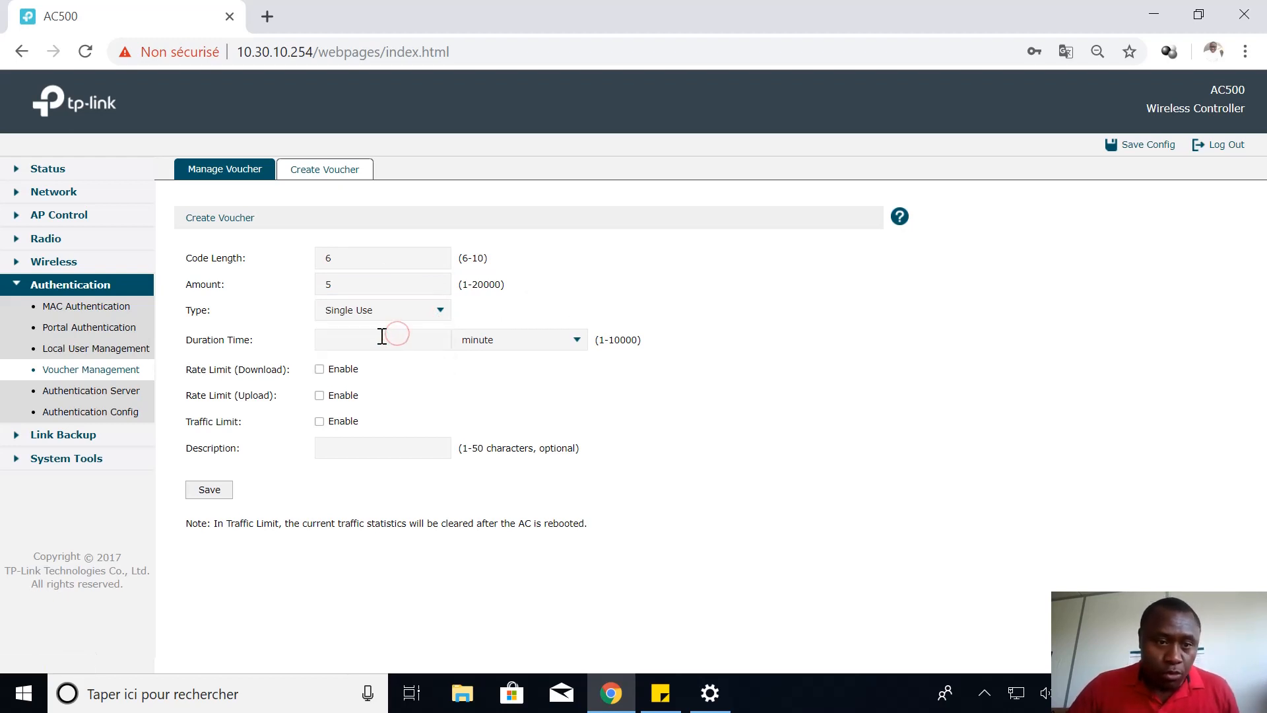
Set the voucher duration to 1 hour, leave download limit off, and generate the vouchers
{"action": "left_click", "coordinate": [381, 337]}
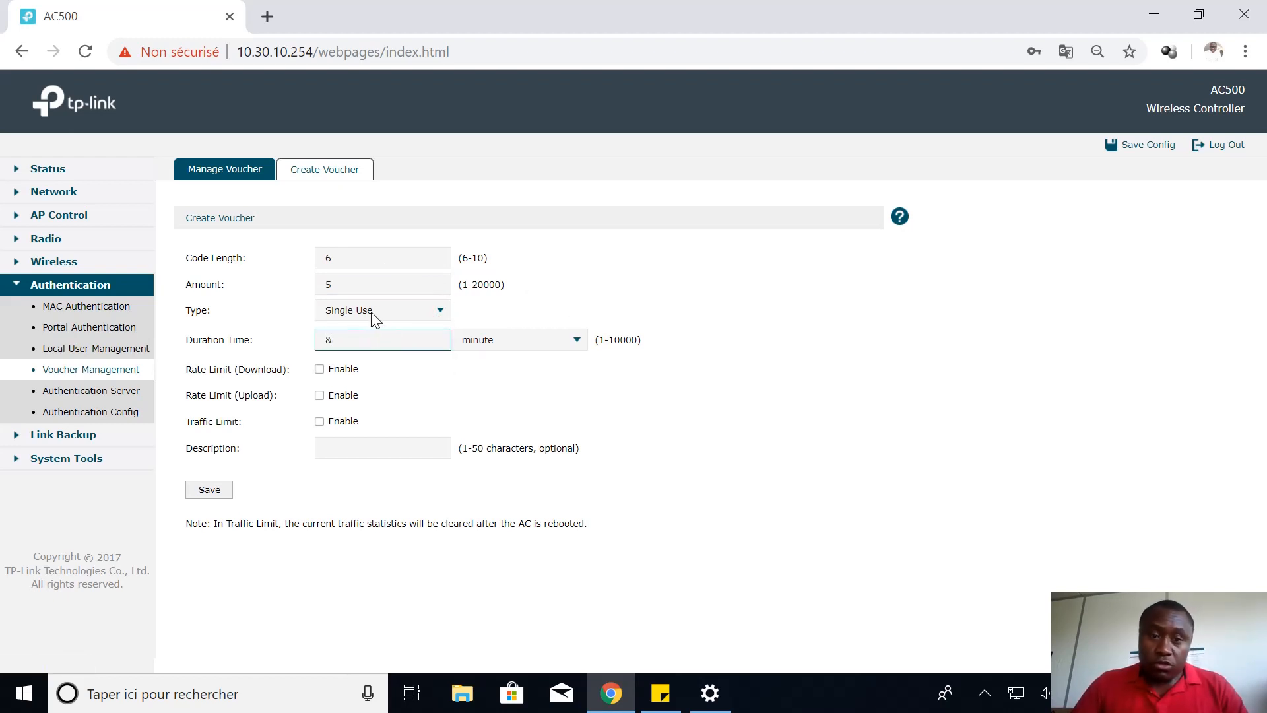
{"action": "type", "text": "&"}
{"action": "key", "text": "BackSpace"}
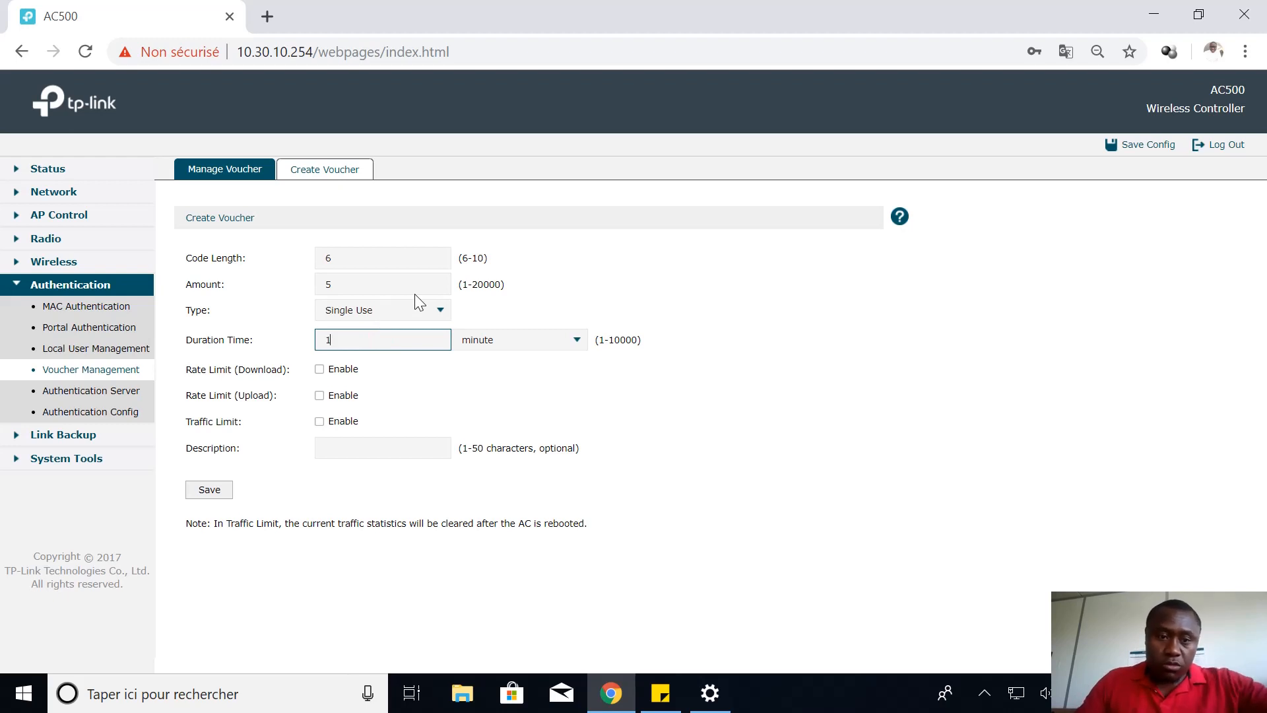
{"action": "type", "text": "1"}
{"action": "left_click", "coordinate": [577, 337]}
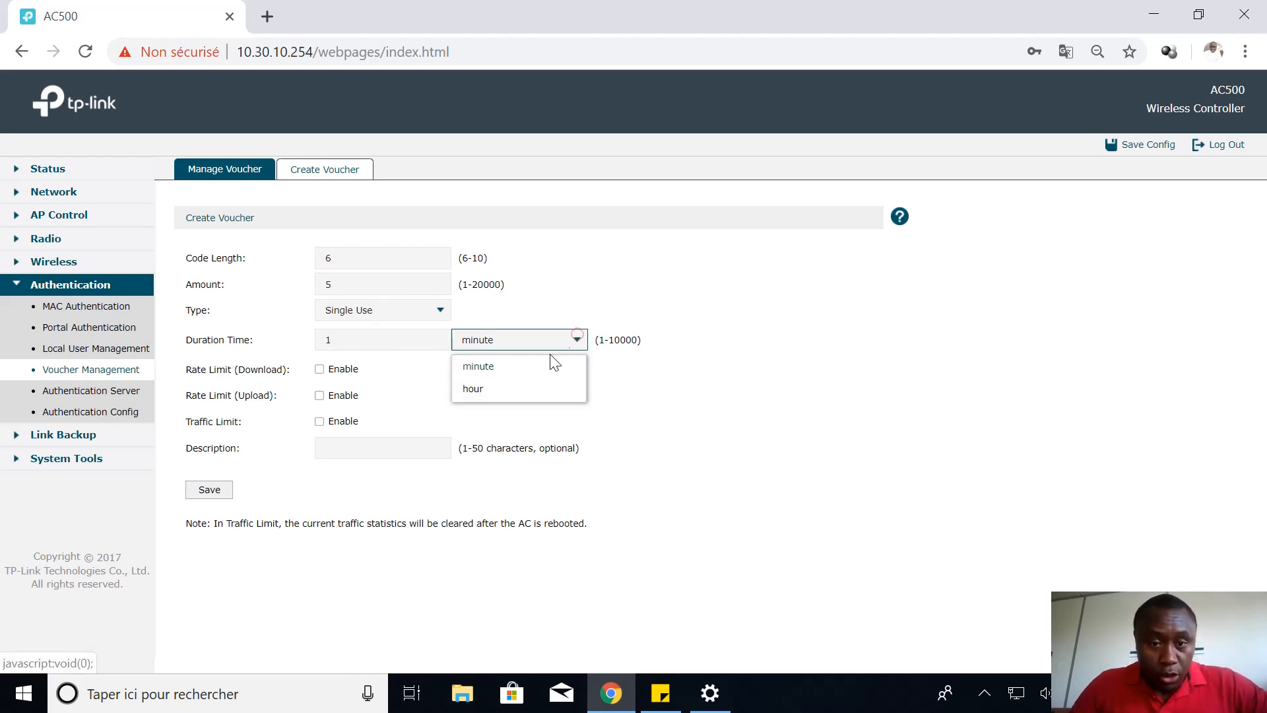
{"action": "left_click", "coordinate": [485, 388]}
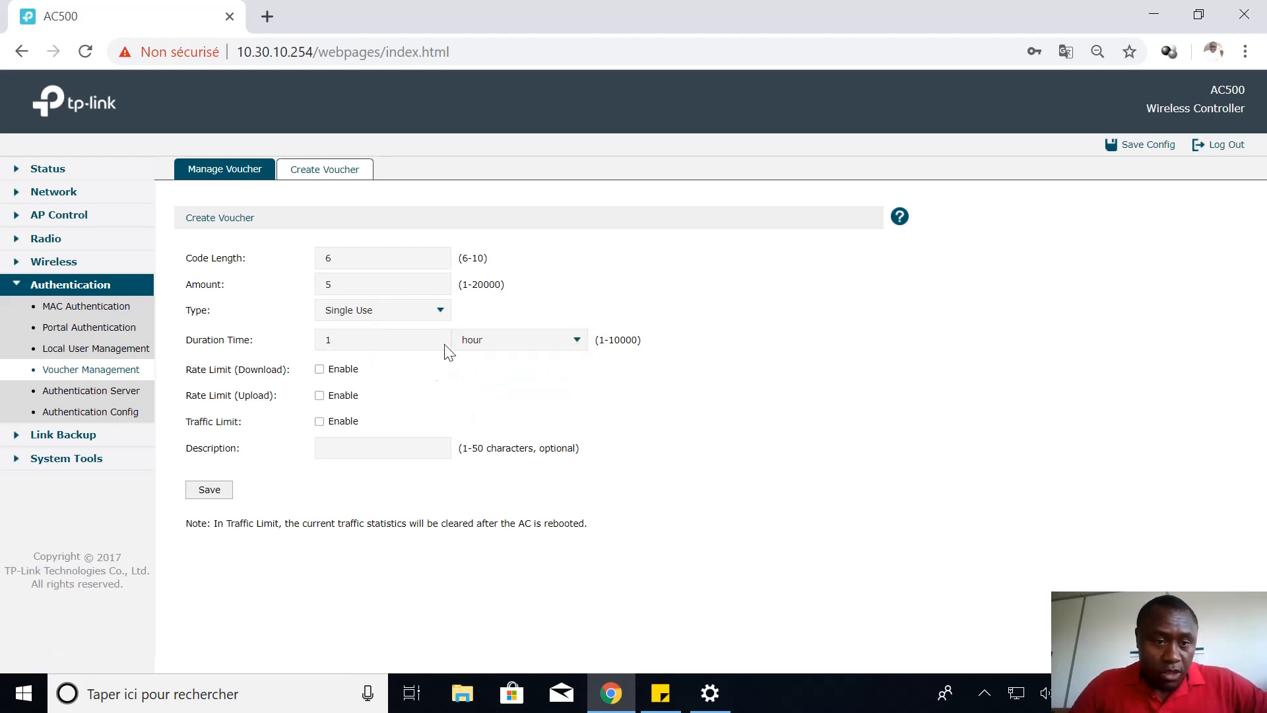
{"action": "left_click", "coordinate": [320, 370]}
{"action": "left_click", "coordinate": [319, 369]}
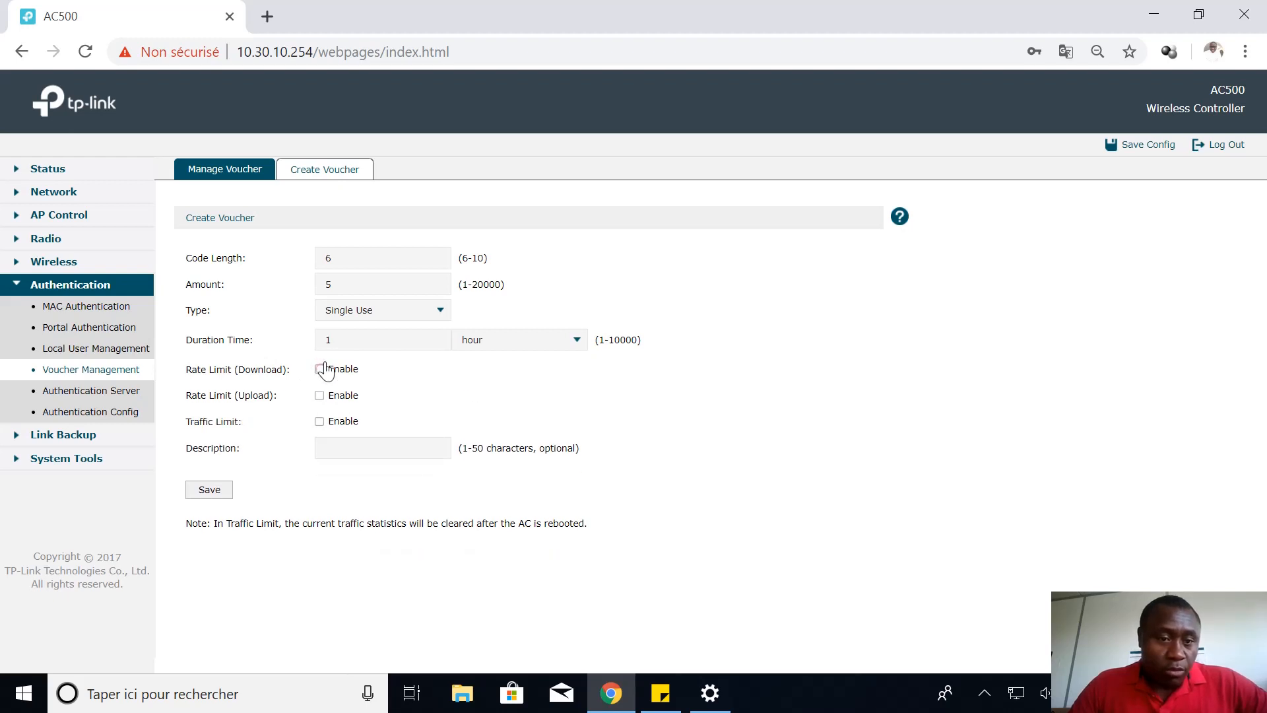
{"action": "left_click", "coordinate": [209, 492]}
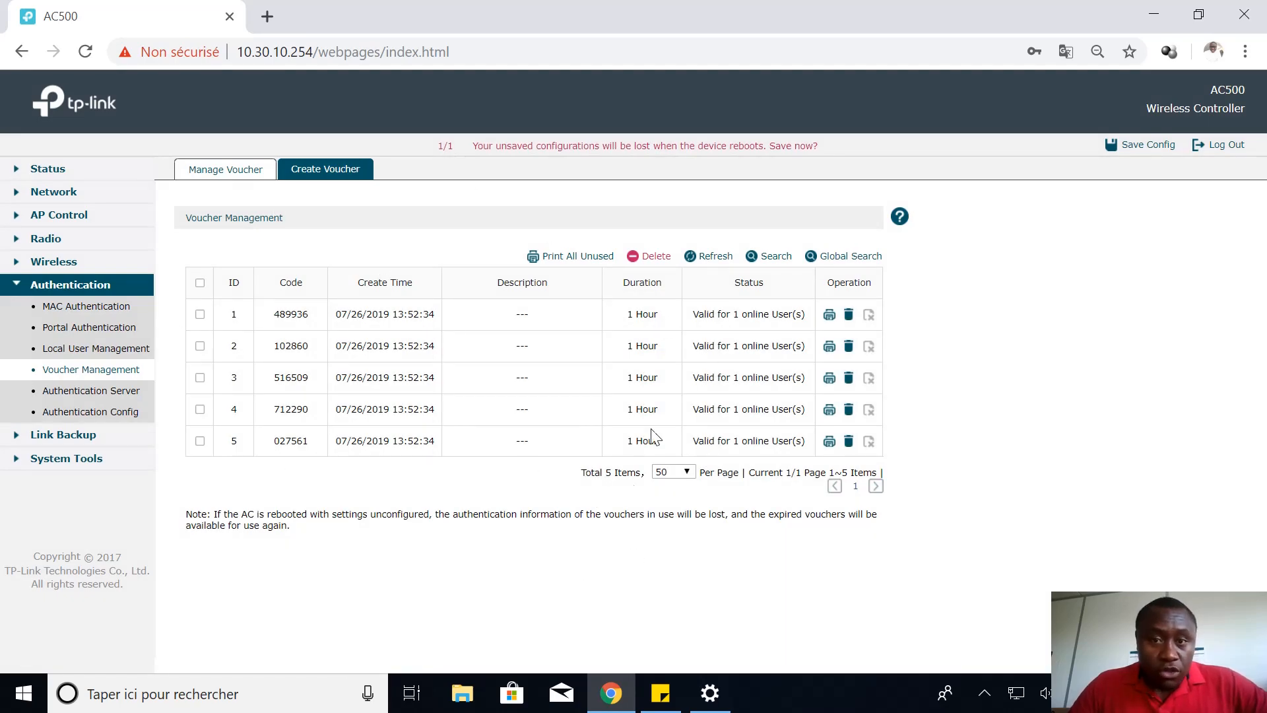
Save the controller configuration and copy the first voucher code in the list
{"action": "left_click", "coordinate": [1123, 148]}
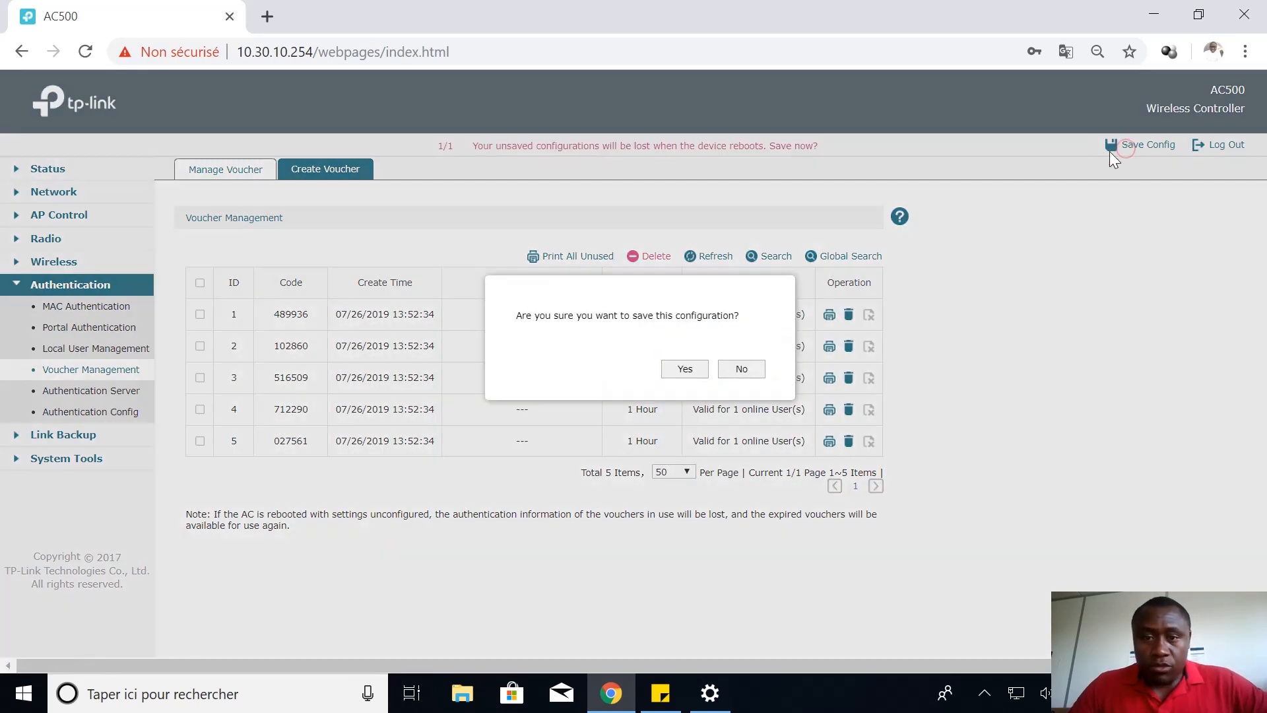
{"action": "left_click", "coordinate": [684, 372]}
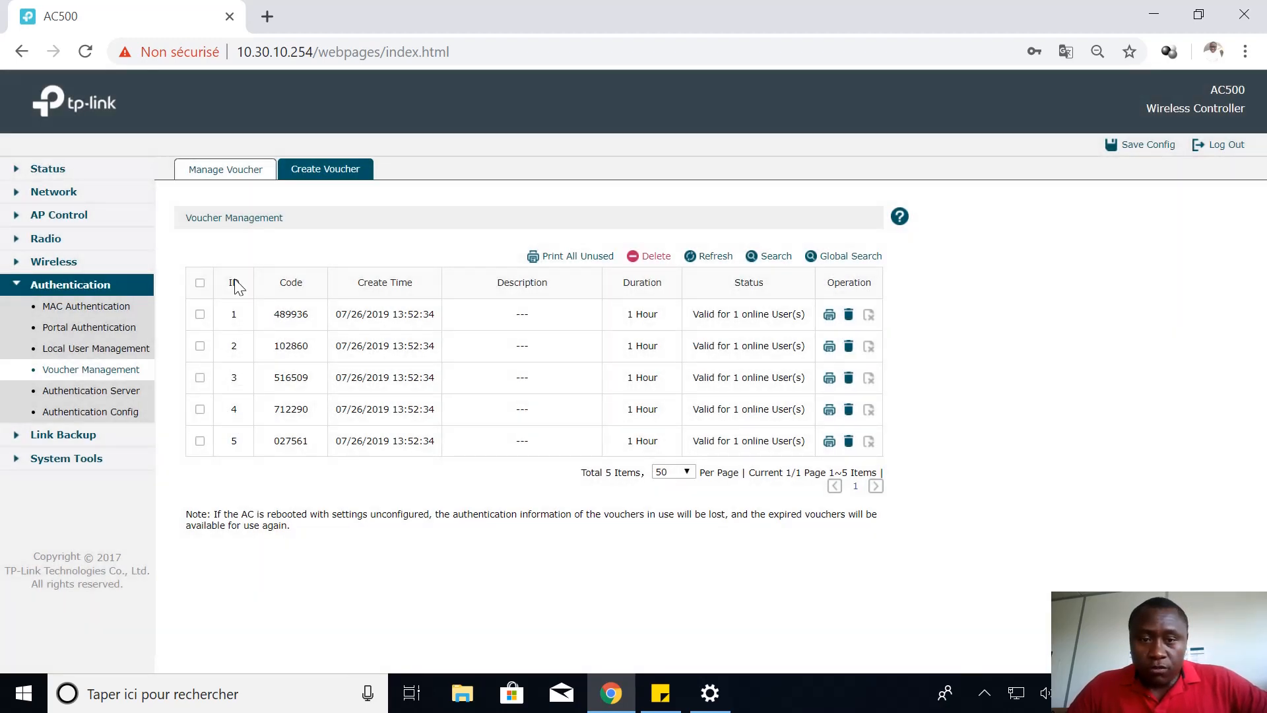
{"action": "double_click", "coordinate": [290, 314]}
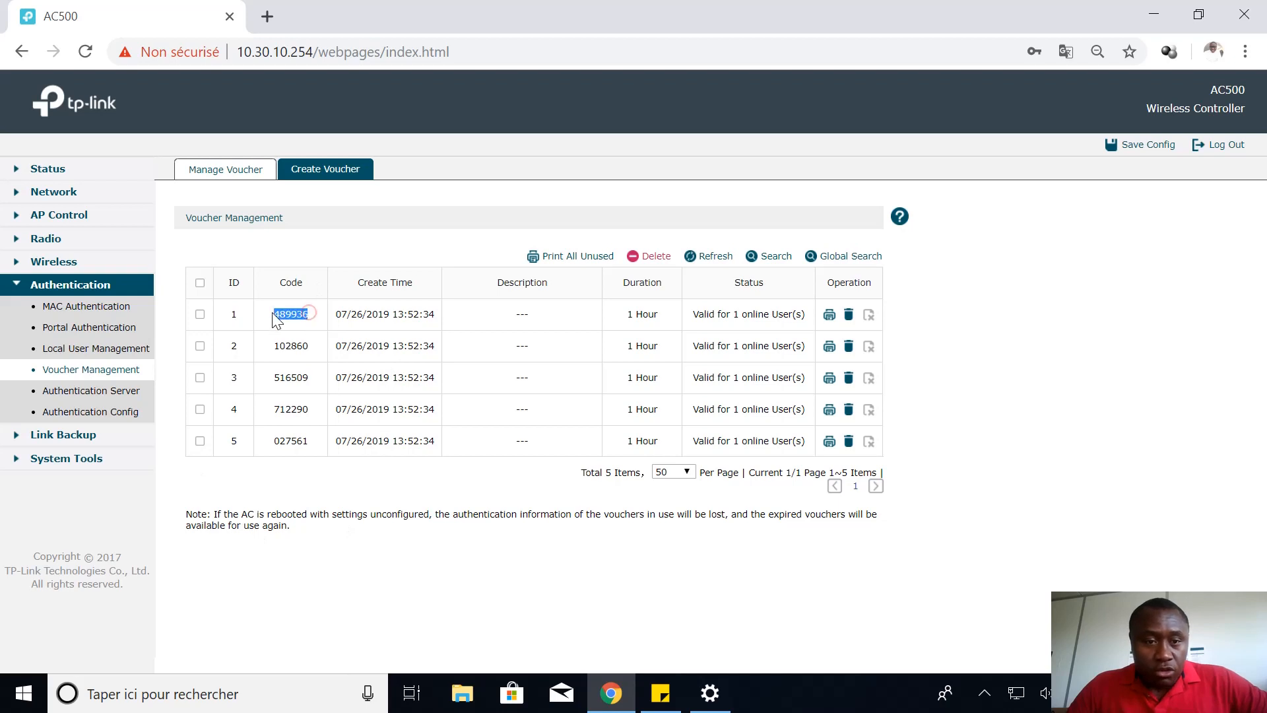
{"action": "right_click", "coordinate": [288, 315]}
{"action": "left_click", "coordinate": [344, 337]}
{"action": "left_click", "coordinate": [1051, 335]}
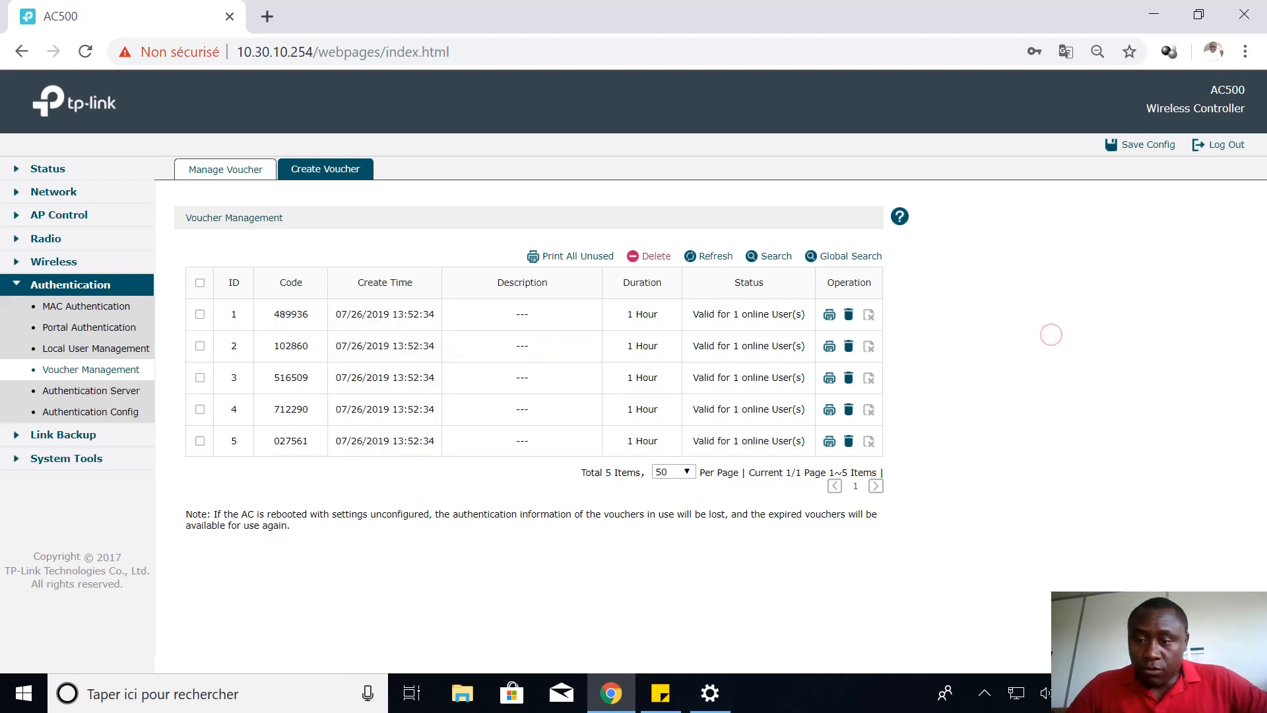
{"action": "left_click", "coordinate": [1017, 683]}
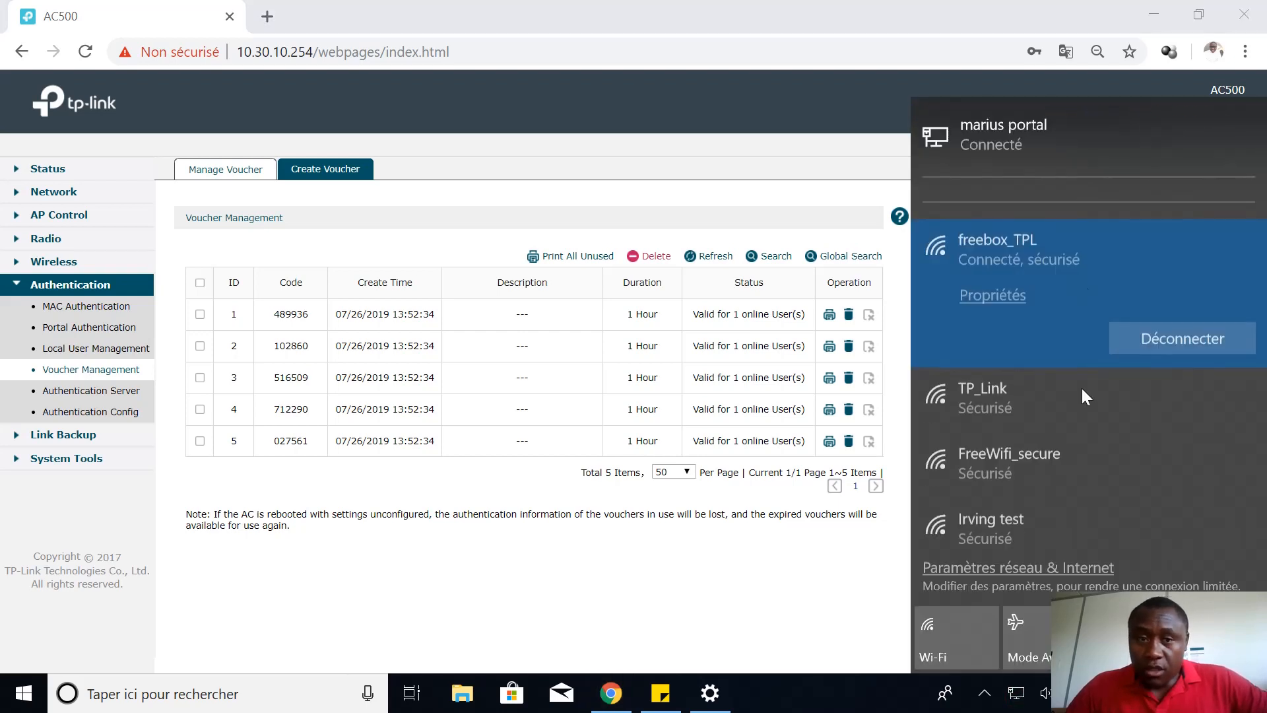
Find the open TEST PORTAIL network in the Wi-Fi list and connect to it
{"action": "scroll", "coordinate": [1028, 264], "scroll_direction": "down", "scroll_amount": 3}
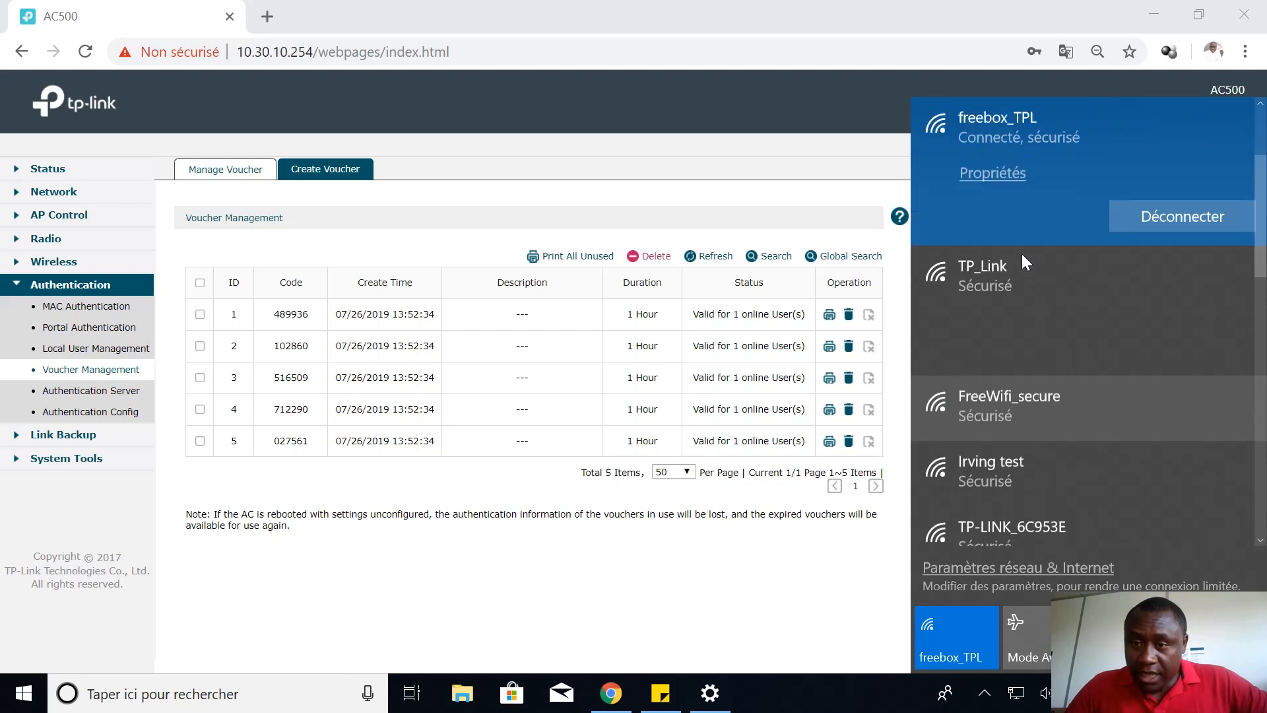
{"action": "scroll", "coordinate": [1022, 257], "scroll_direction": "down", "scroll_amount": 1}
{"action": "scroll", "coordinate": [1023, 266], "scroll_direction": "down", "scroll_amount": 4}
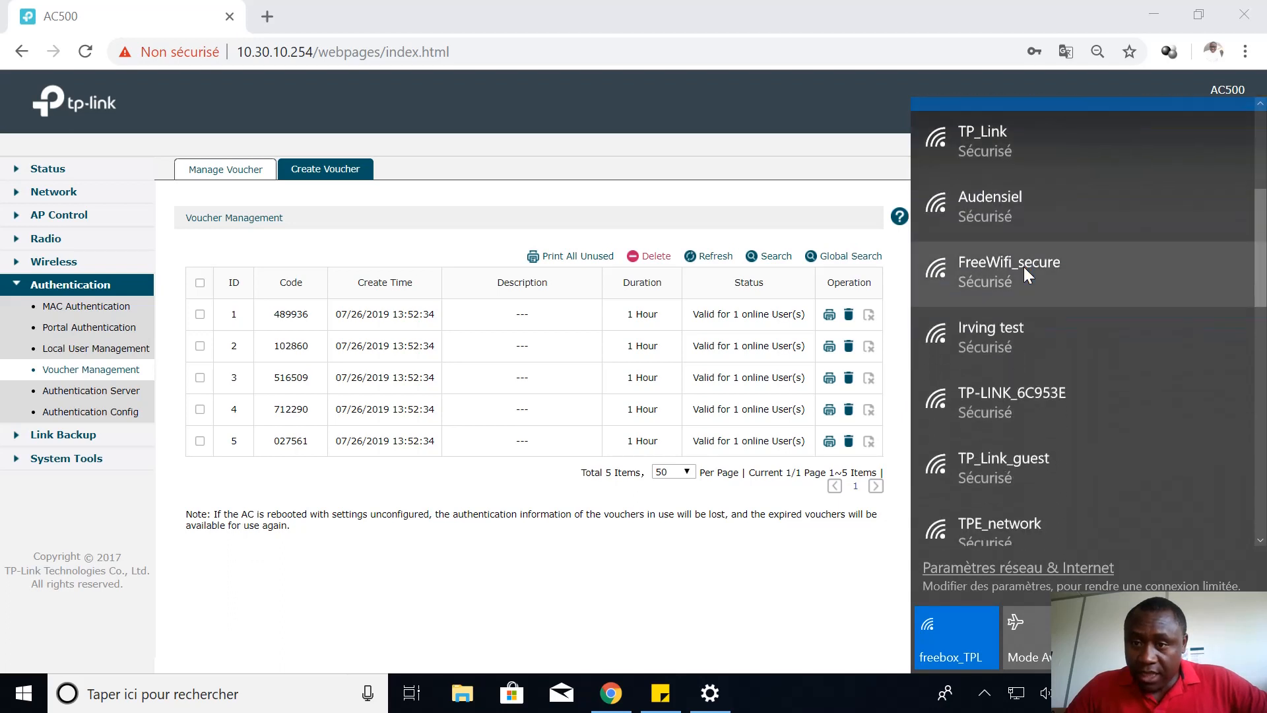
{"action": "scroll", "coordinate": [1024, 266], "scroll_direction": "down", "scroll_amount": 5}
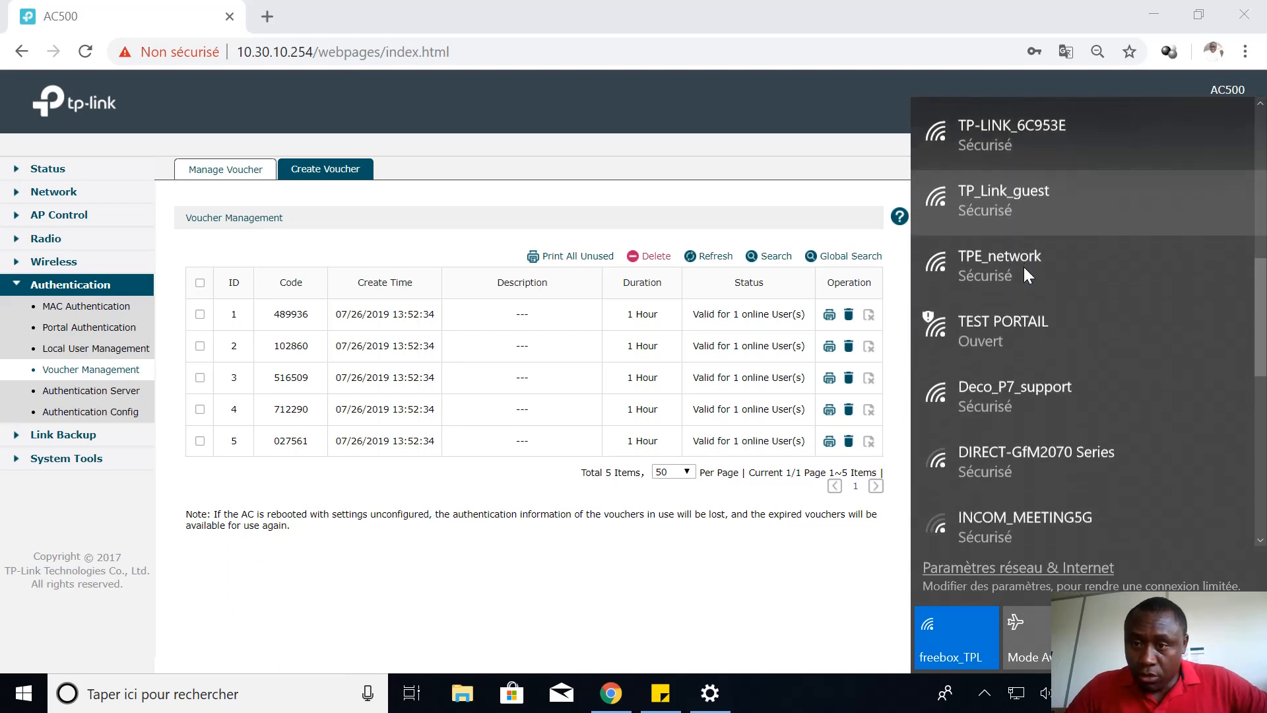
{"action": "scroll", "coordinate": [1023, 272], "scroll_direction": "down", "scroll_amount": 3}
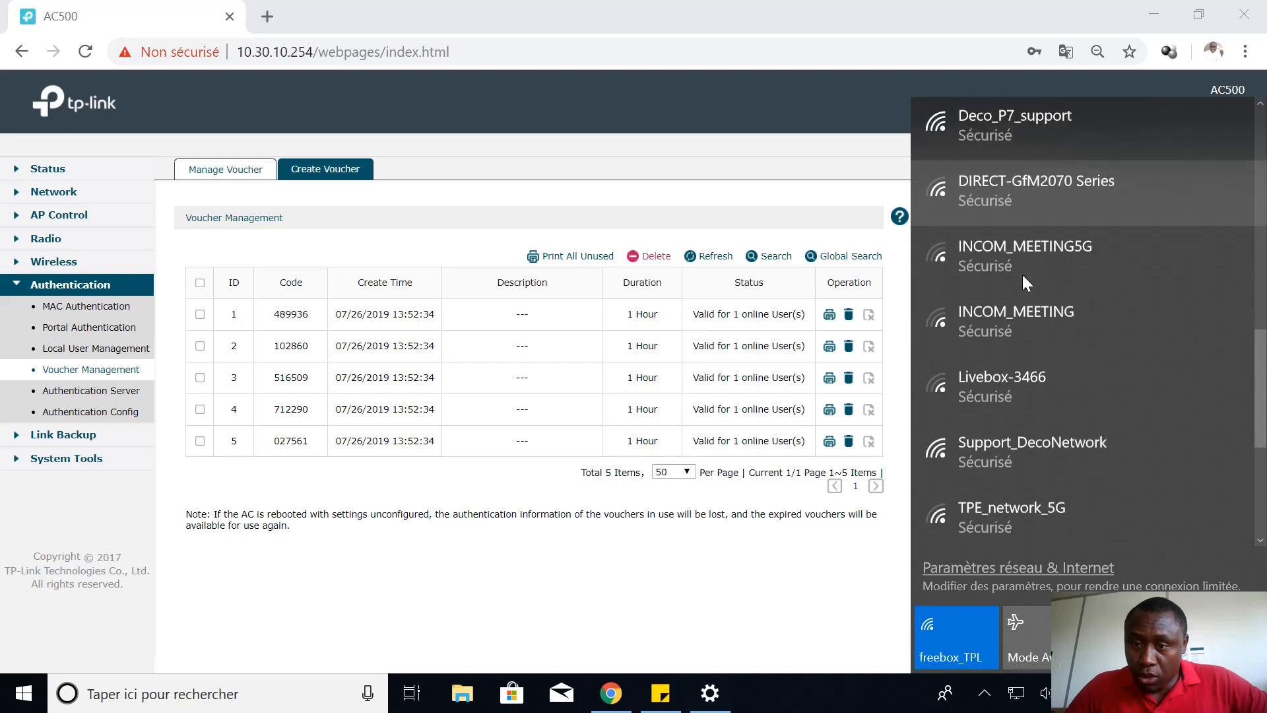
{"action": "scroll", "coordinate": [1024, 279], "scroll_direction": "up", "scroll_amount": 6}
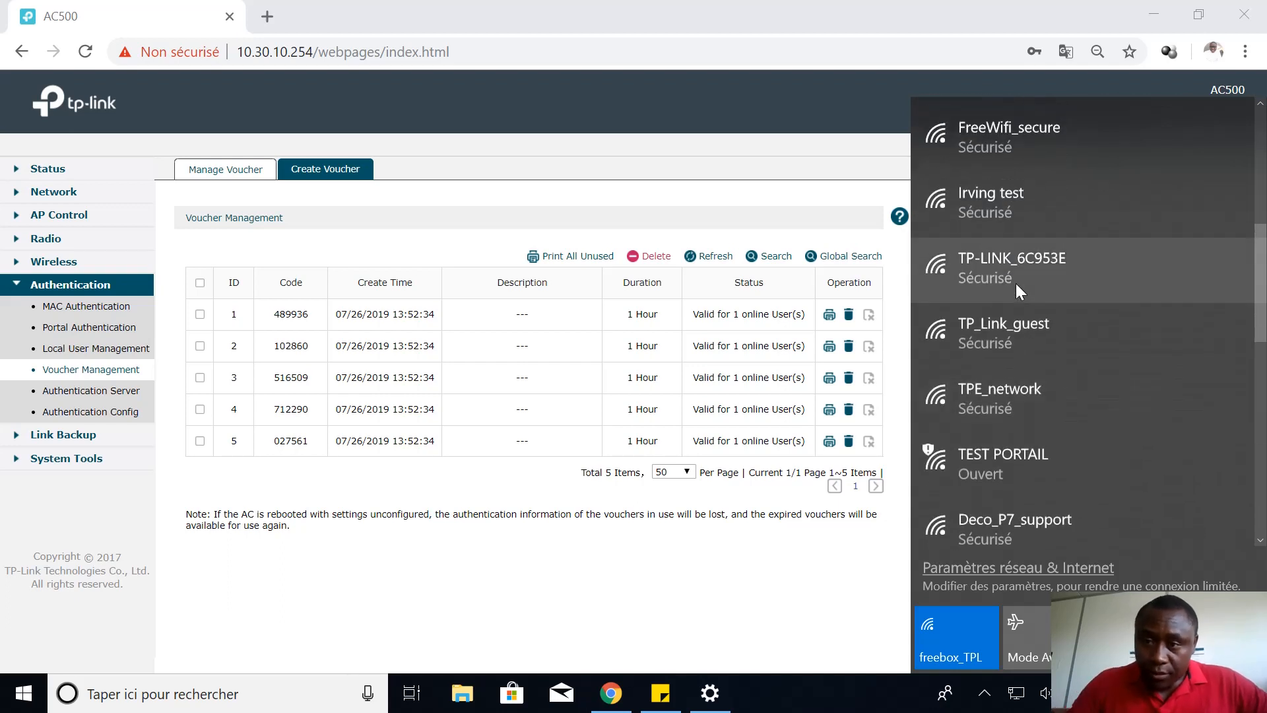
{"action": "scroll", "coordinate": [1023, 264], "scroll_direction": "down", "scroll_amount": 4}
{"action": "scroll", "coordinate": [1027, 247], "scroll_direction": "up", "scroll_amount": 9}
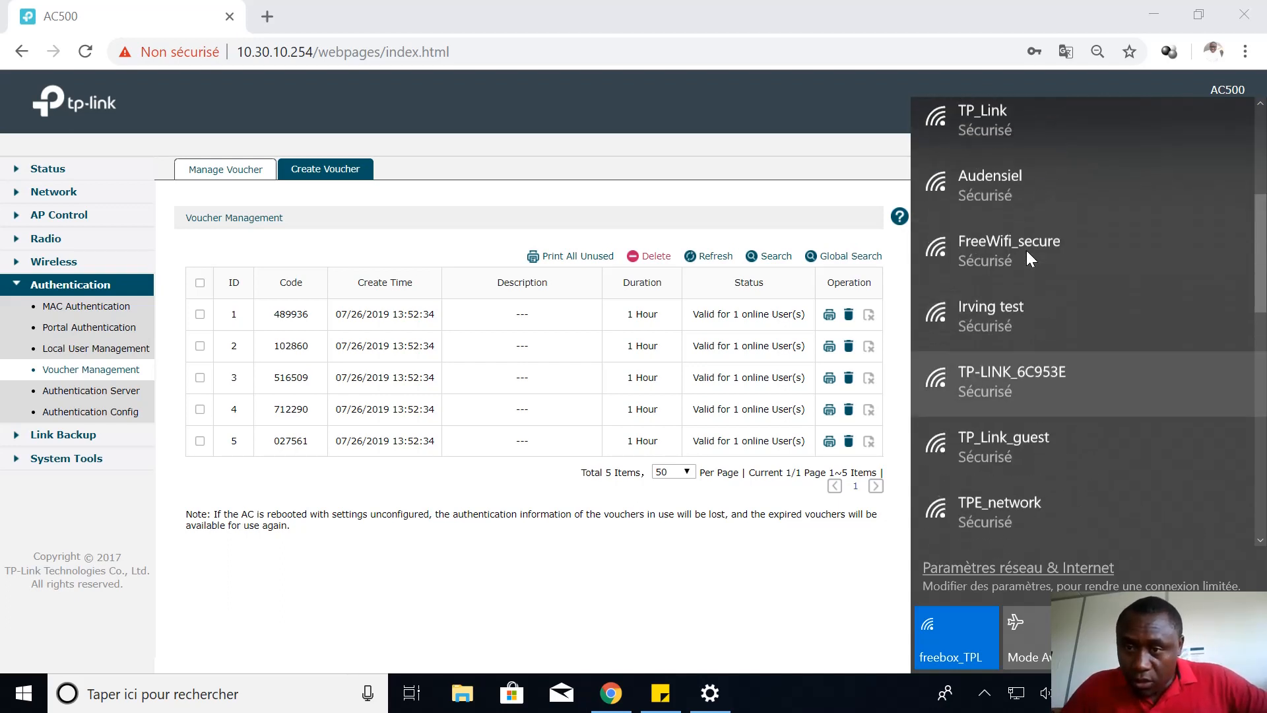
{"action": "scroll", "coordinate": [1020, 258], "scroll_direction": "down", "scroll_amount": 8}
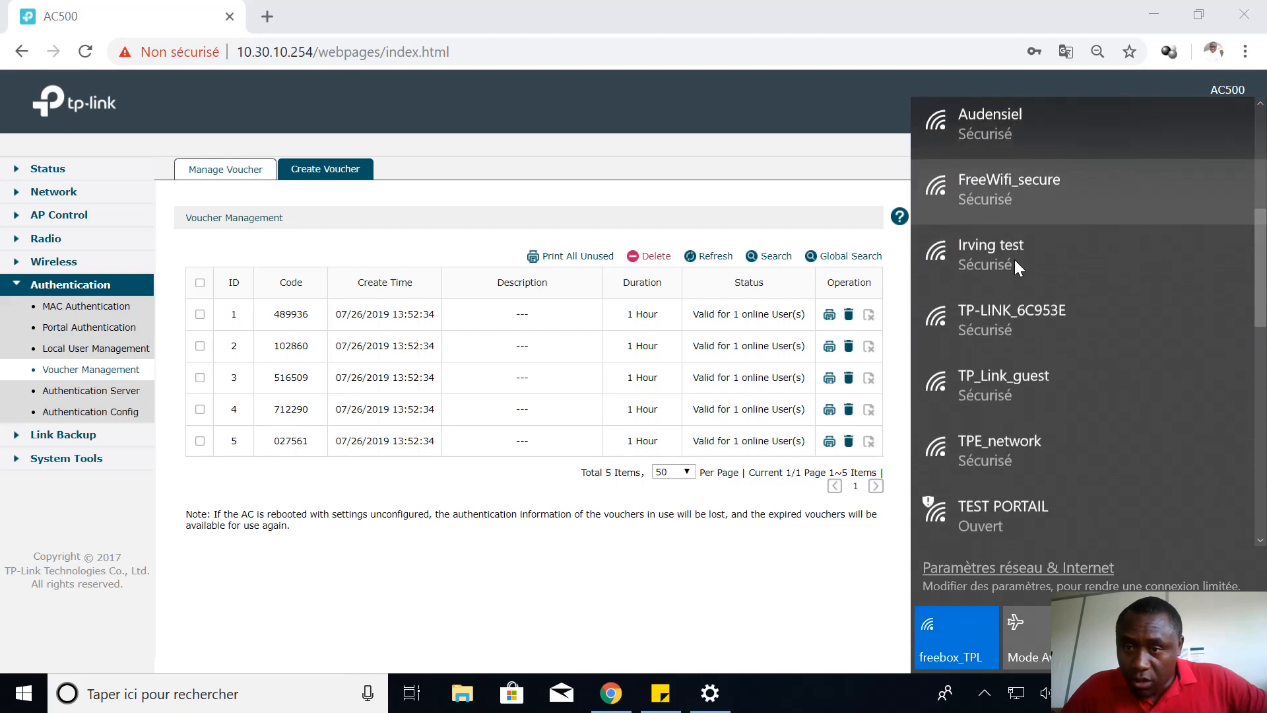
{"action": "scroll", "coordinate": [1012, 262], "scroll_direction": "down", "scroll_amount": 7}
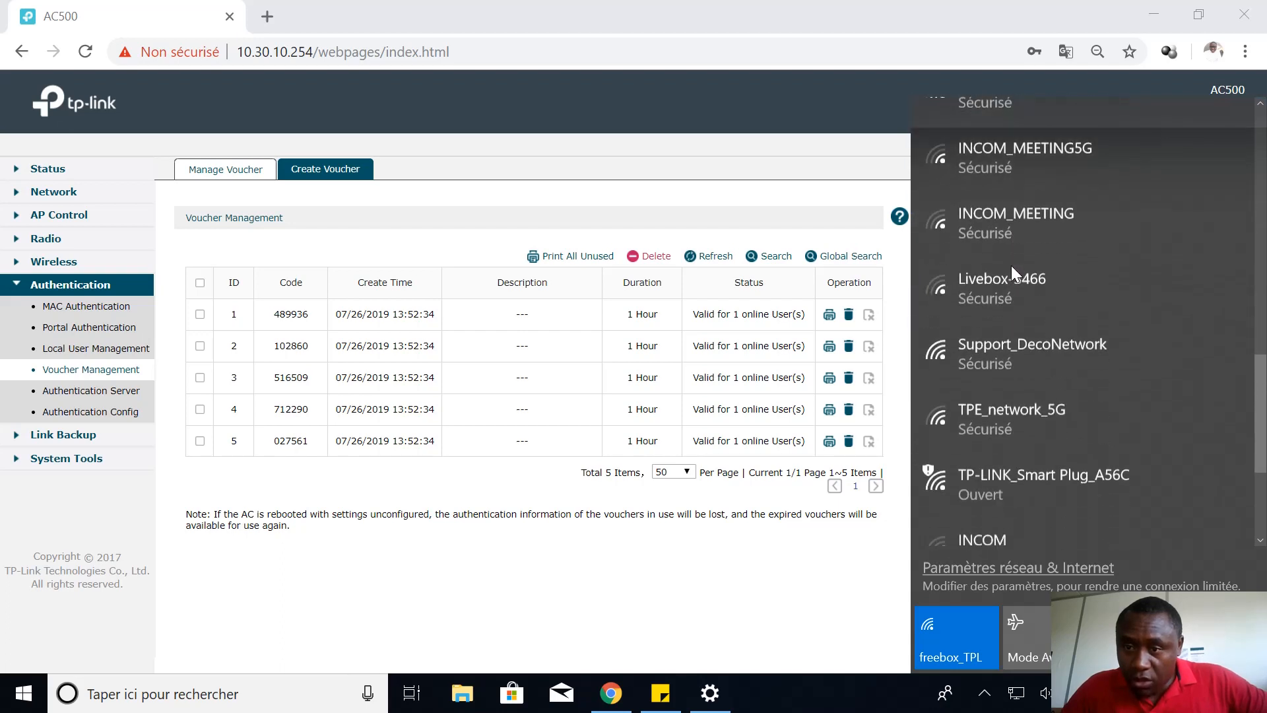
{"action": "scroll", "coordinate": [1008, 267], "scroll_direction": "down", "scroll_amount": 2}
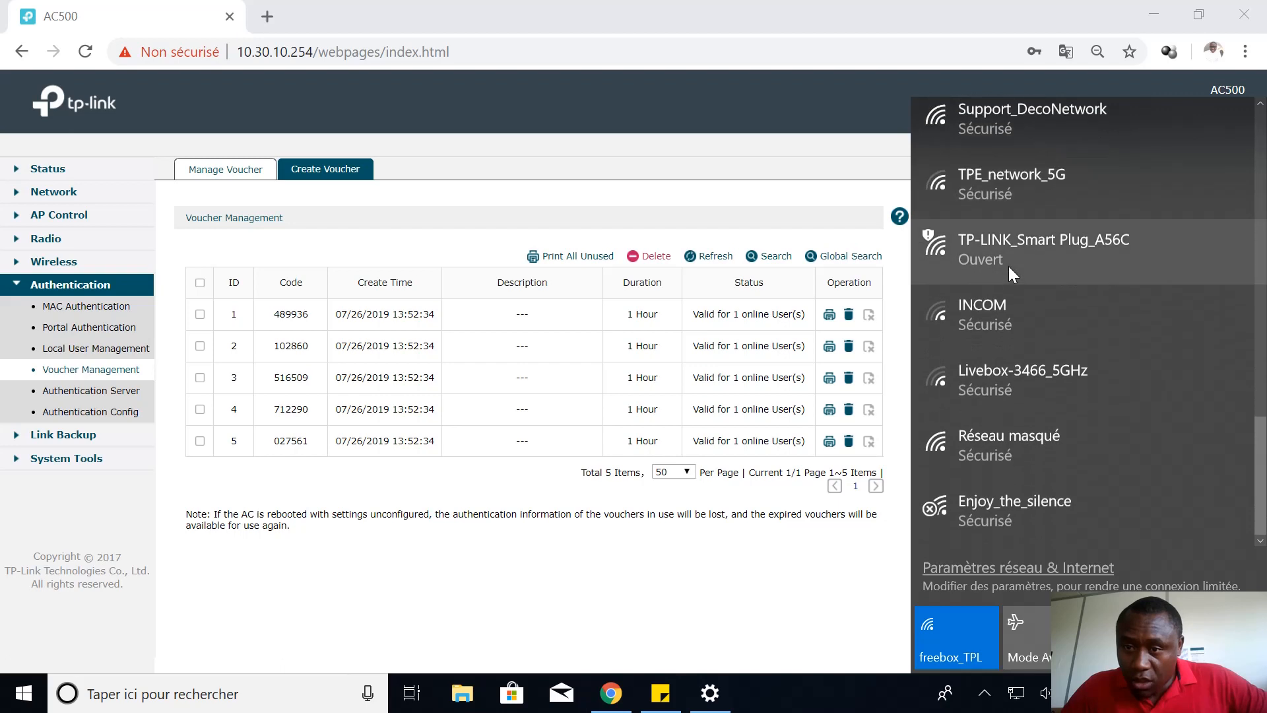
{"action": "scroll", "coordinate": [1023, 363], "scroll_direction": "up", "scroll_amount": 4}
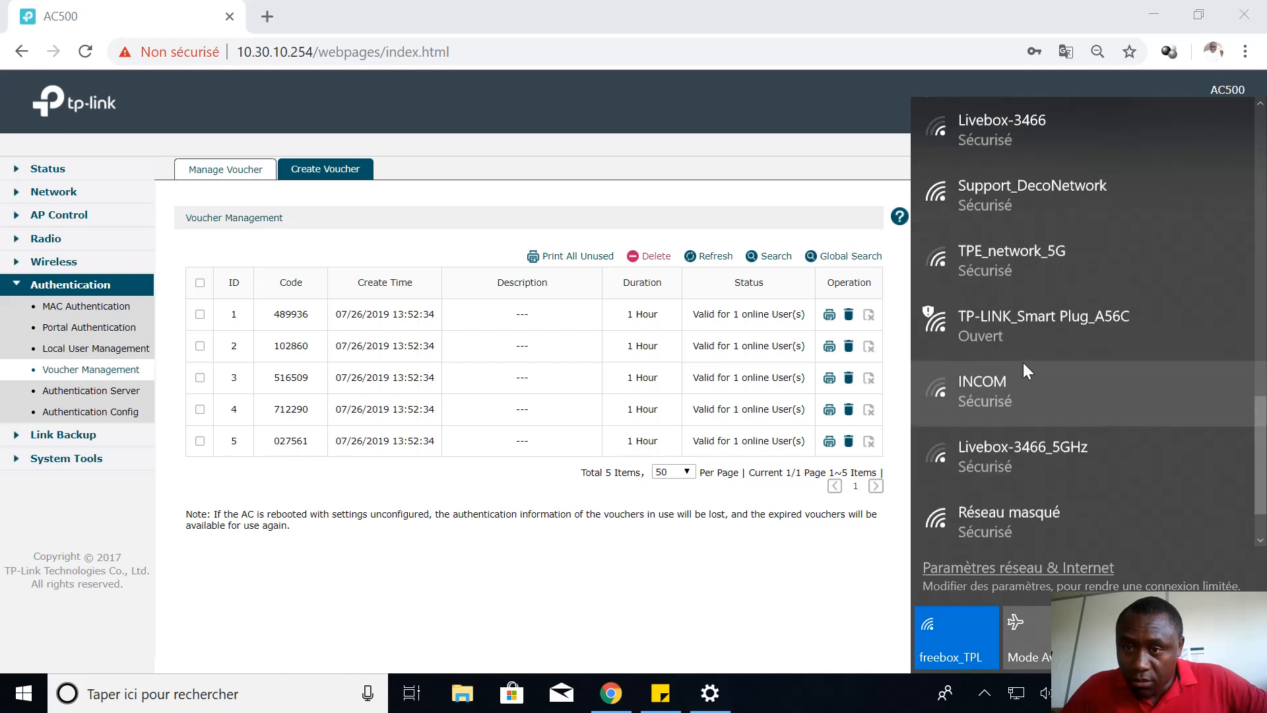
{"action": "scroll", "coordinate": [1022, 362], "scroll_direction": "up", "scroll_amount": 4}
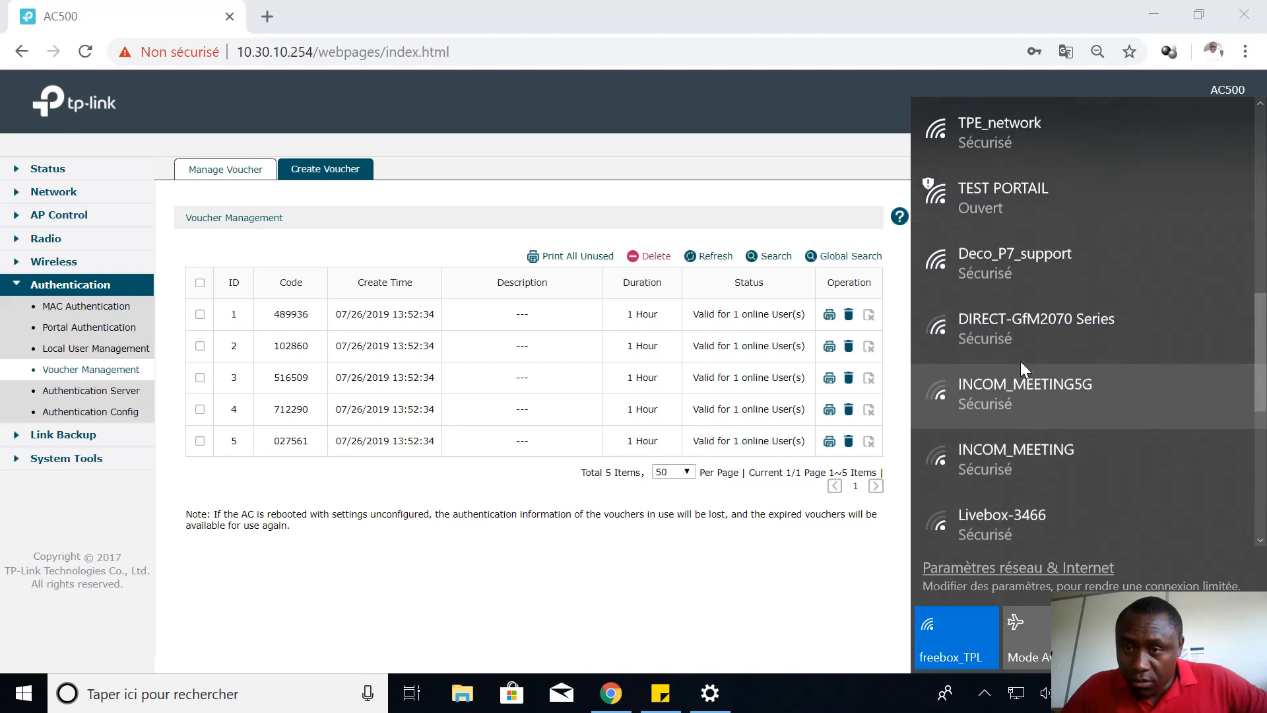
{"action": "left_click", "coordinate": [1005, 287]}
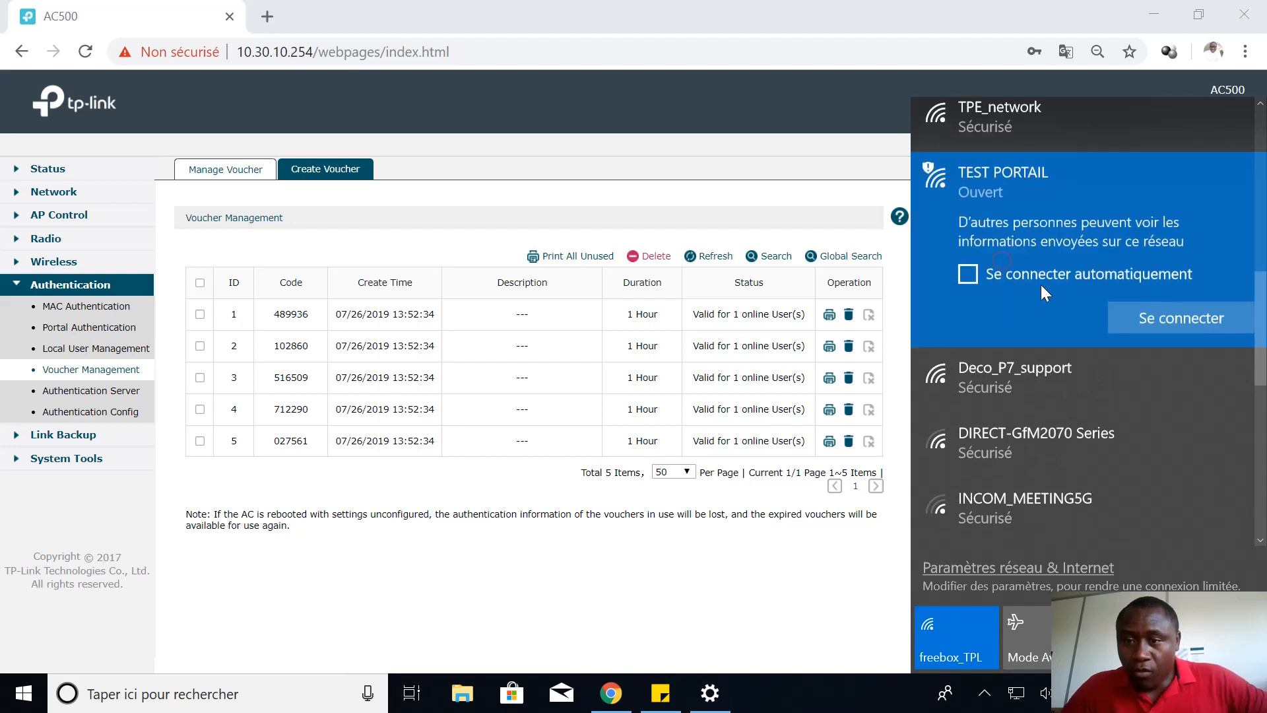
{"action": "left_click", "coordinate": [1173, 319]}
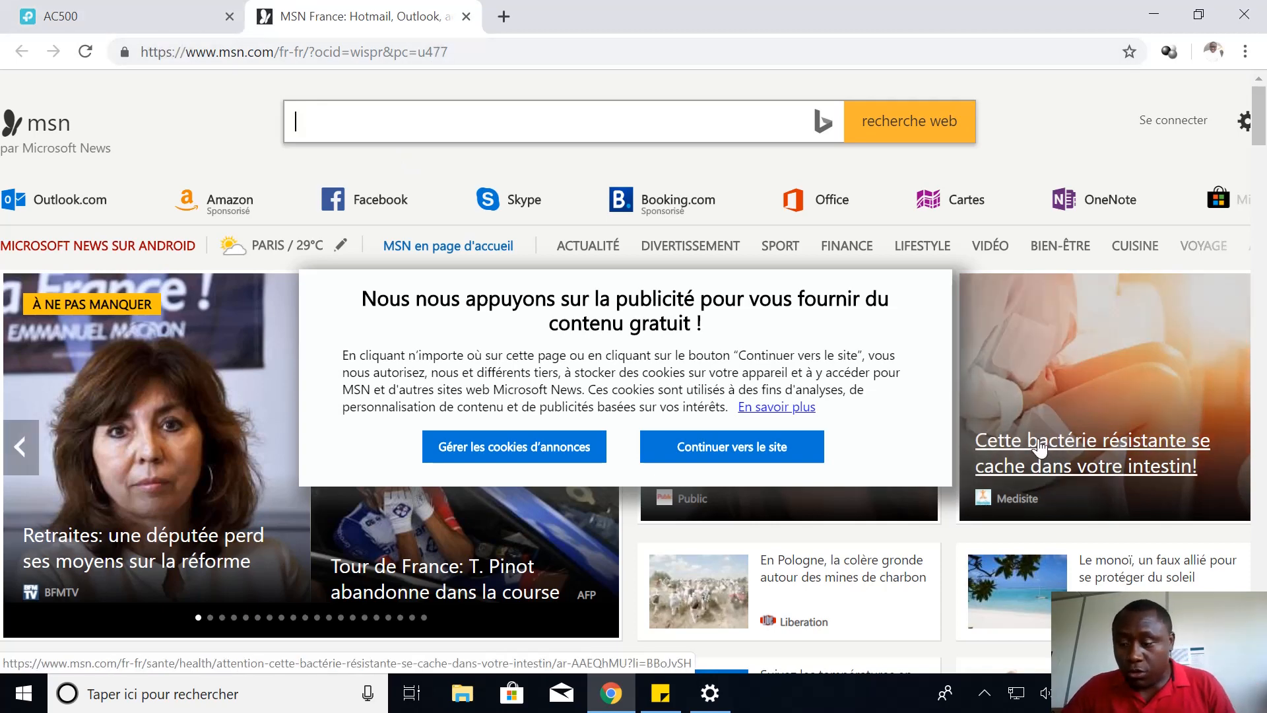
Close the MSN tab, then disconnect from and reconnect to TEST PORTAIL
{"action": "left_click", "coordinate": [467, 16]}
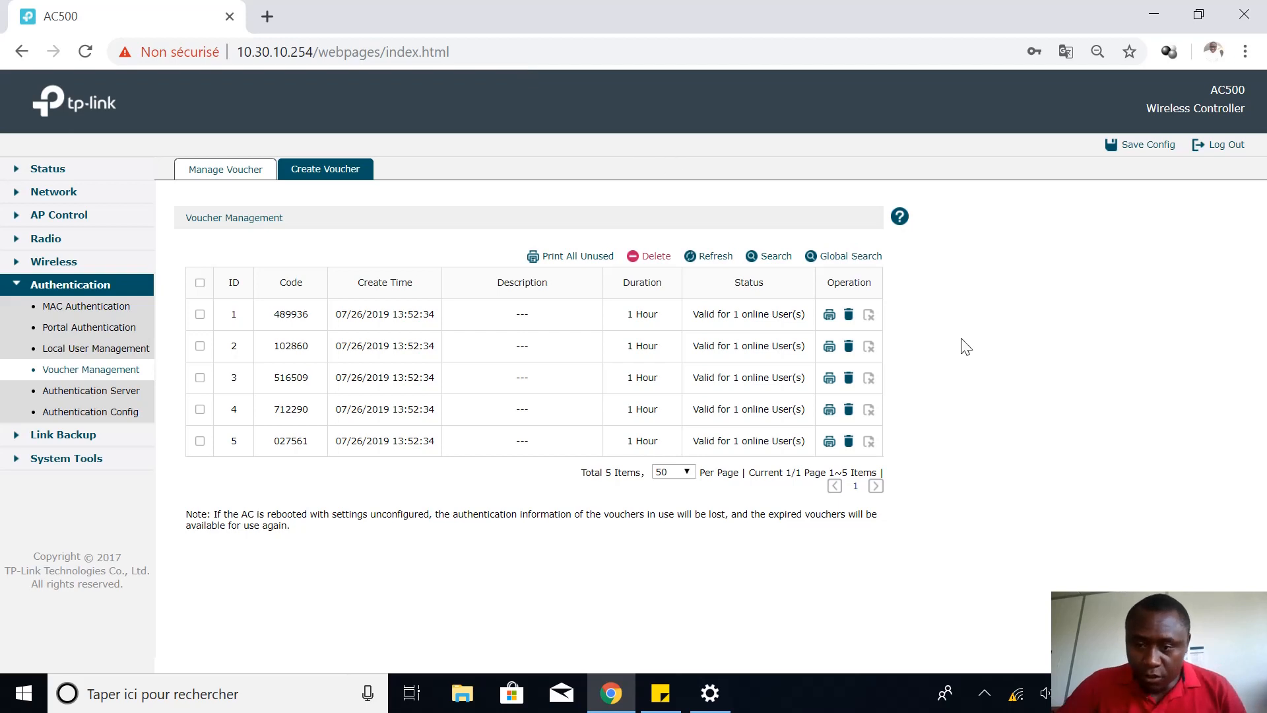
{"action": "left_click", "coordinate": [1017, 695]}
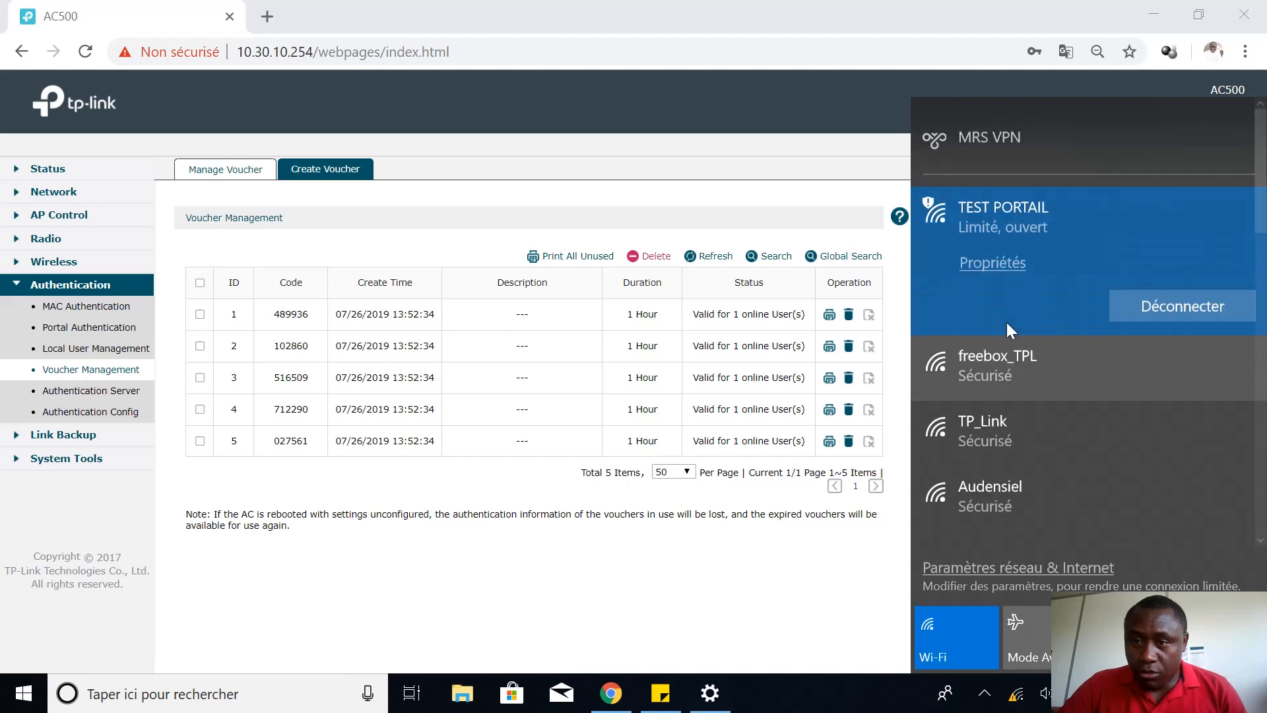
{"action": "left_click", "coordinate": [1191, 305]}
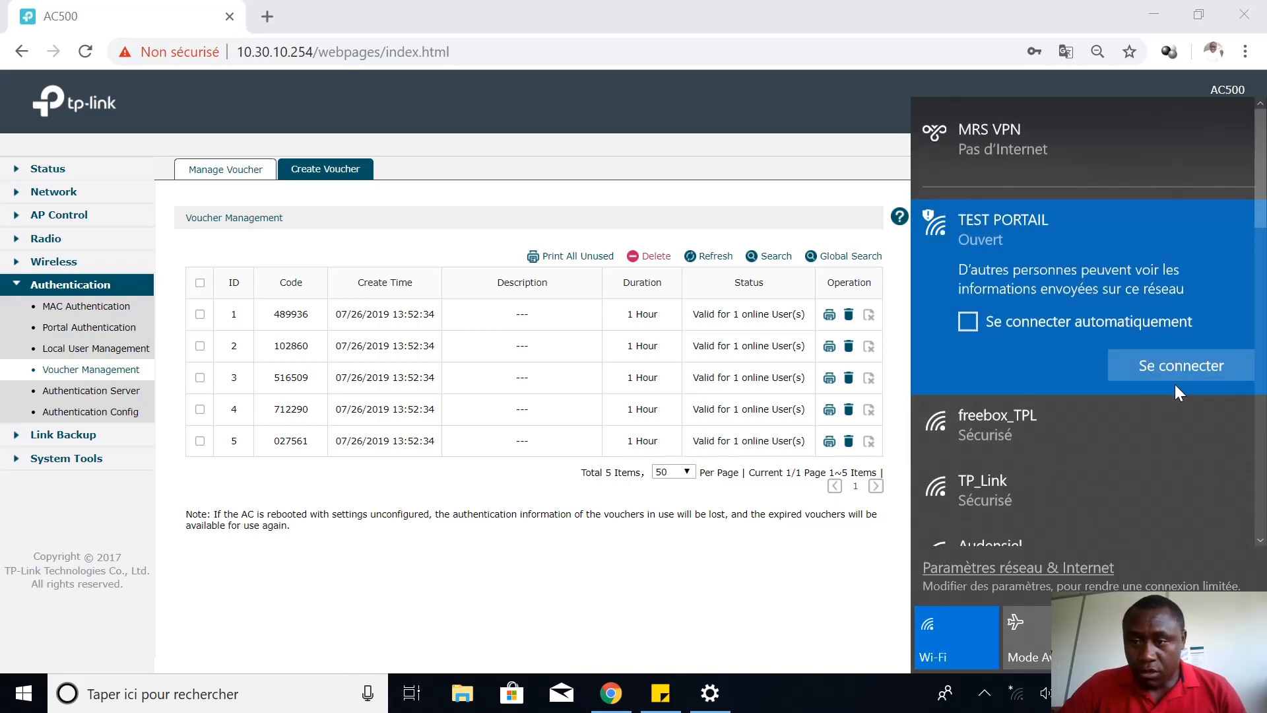
{"action": "left_click", "coordinate": [1169, 359]}
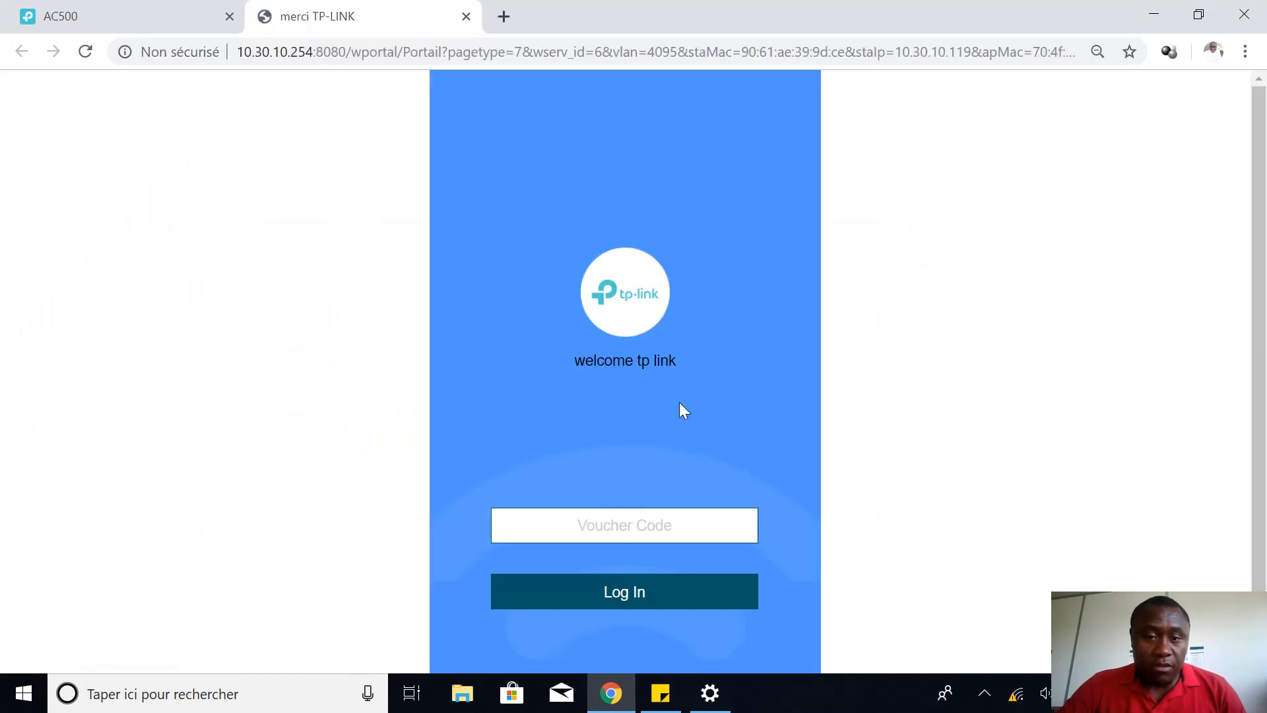
Paste the copied voucher code into the portal, log in, and dismiss the translate offer
{"action": "left_click", "coordinate": [648, 527]}
{"action": "key", "text": "ctrl+v"}
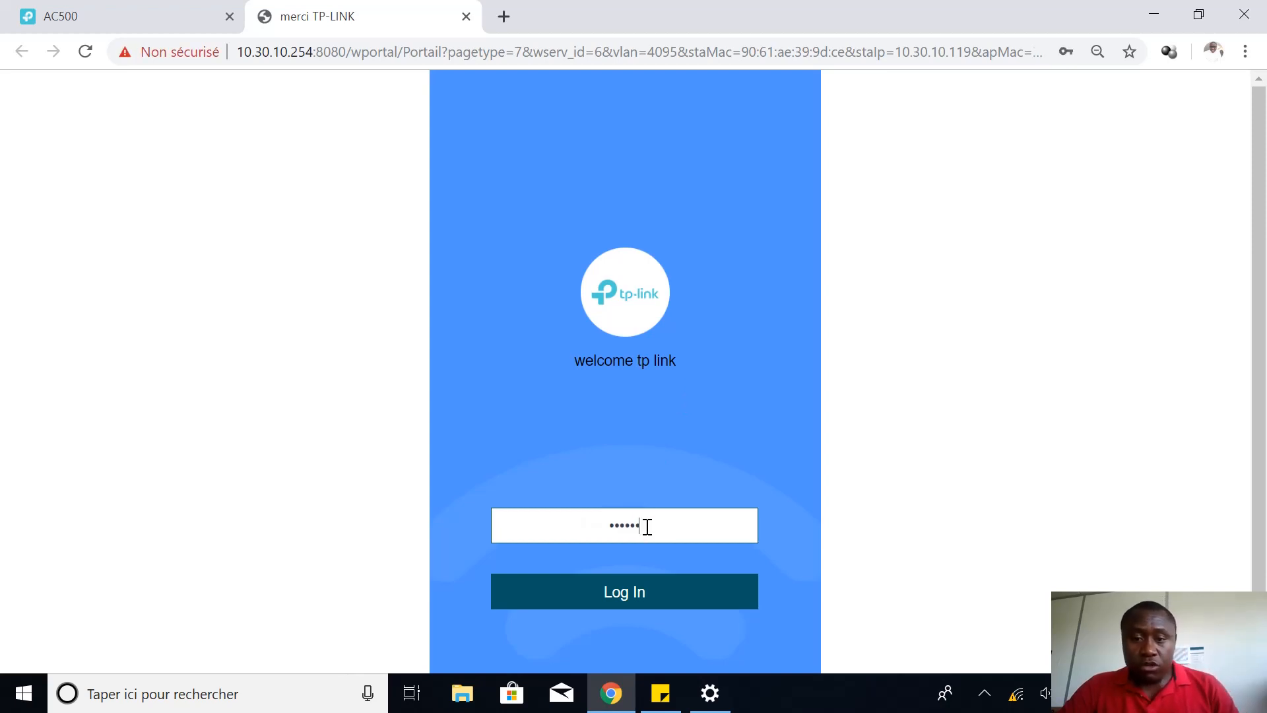
{"action": "left_click", "coordinate": [637, 590]}
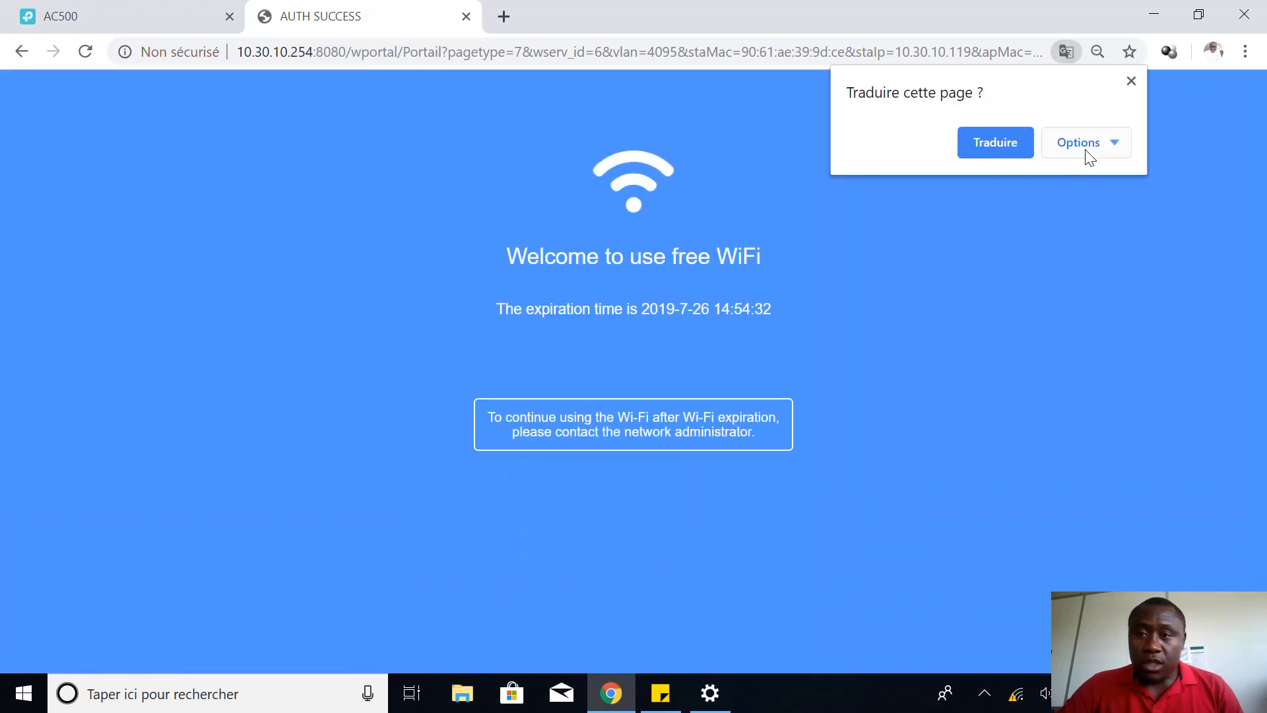
{"action": "left_click", "coordinate": [1131, 81]}
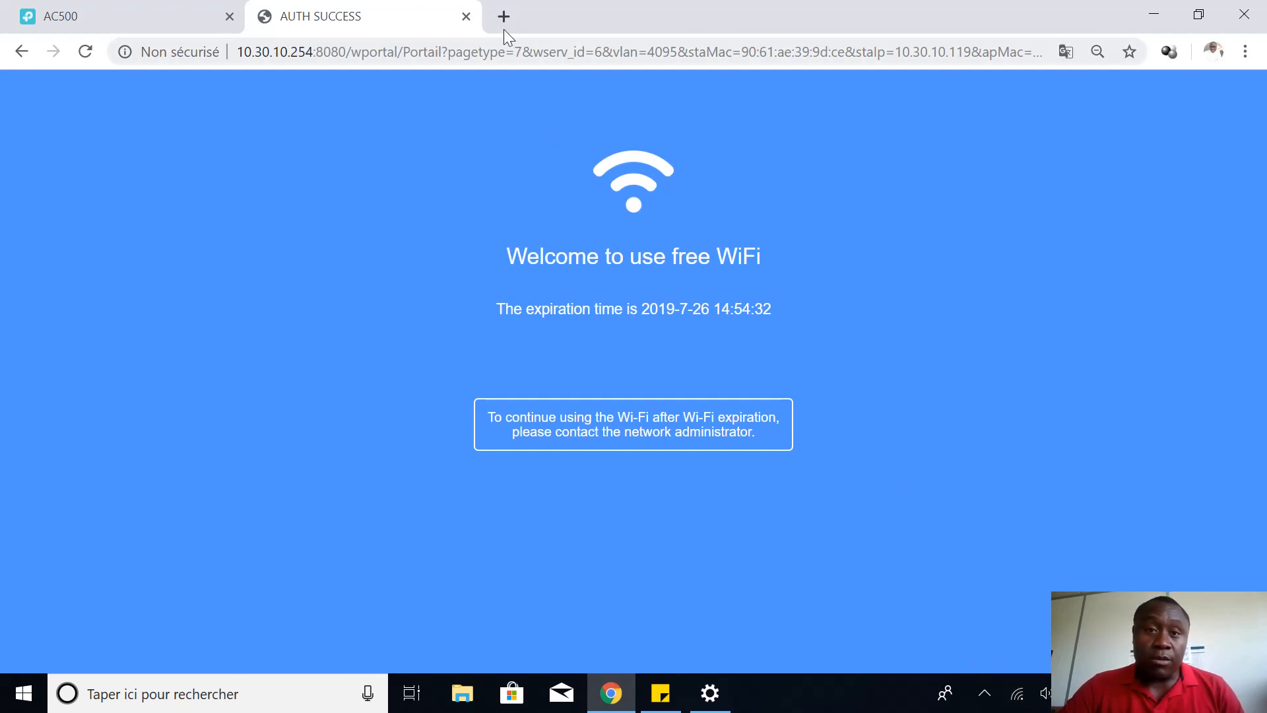
In a new Chrome tab, search for 'google' and open the google.fr result
{"action": "left_click", "coordinate": [504, 9]}
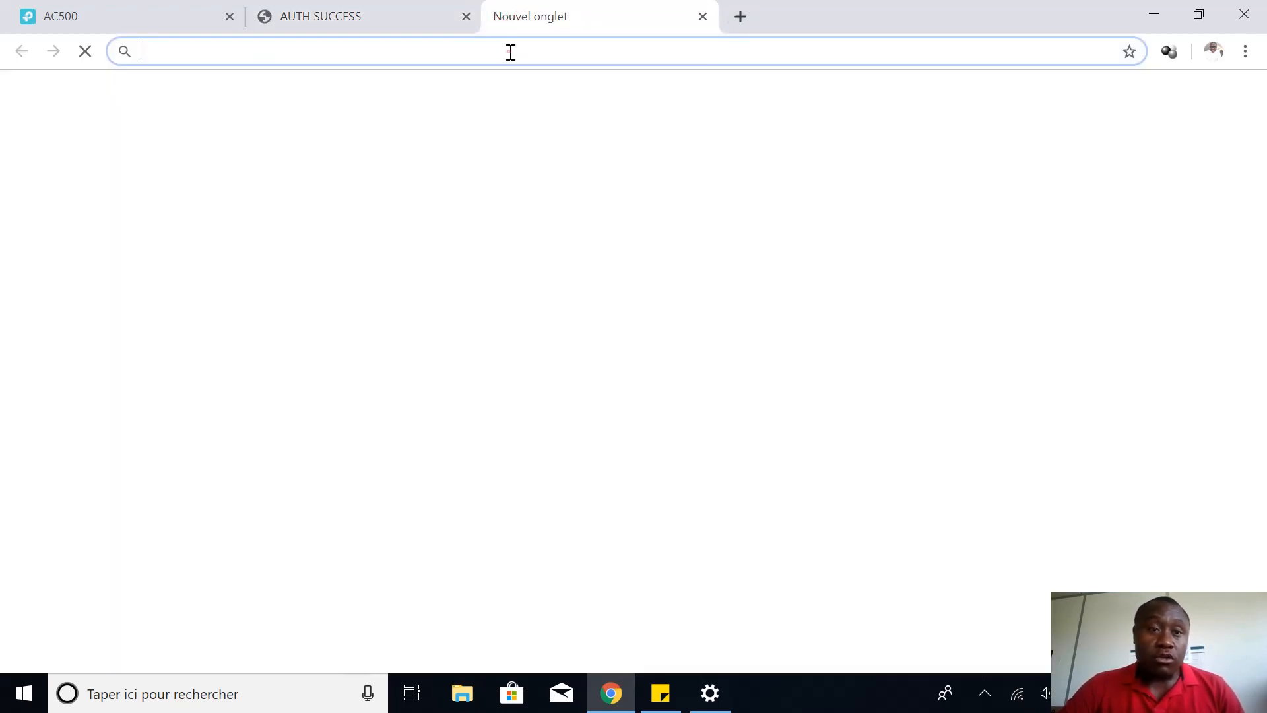
{"action": "type", "text": "goo"}
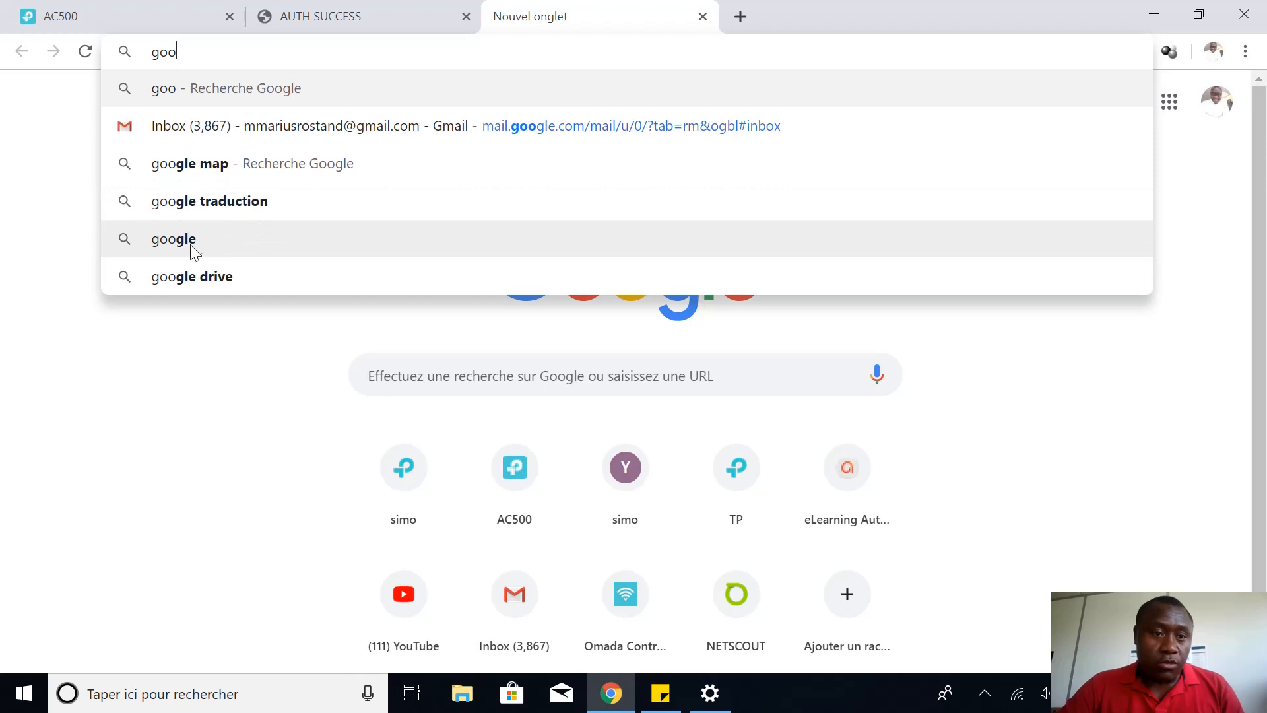
{"action": "left_click", "coordinate": [190, 245]}
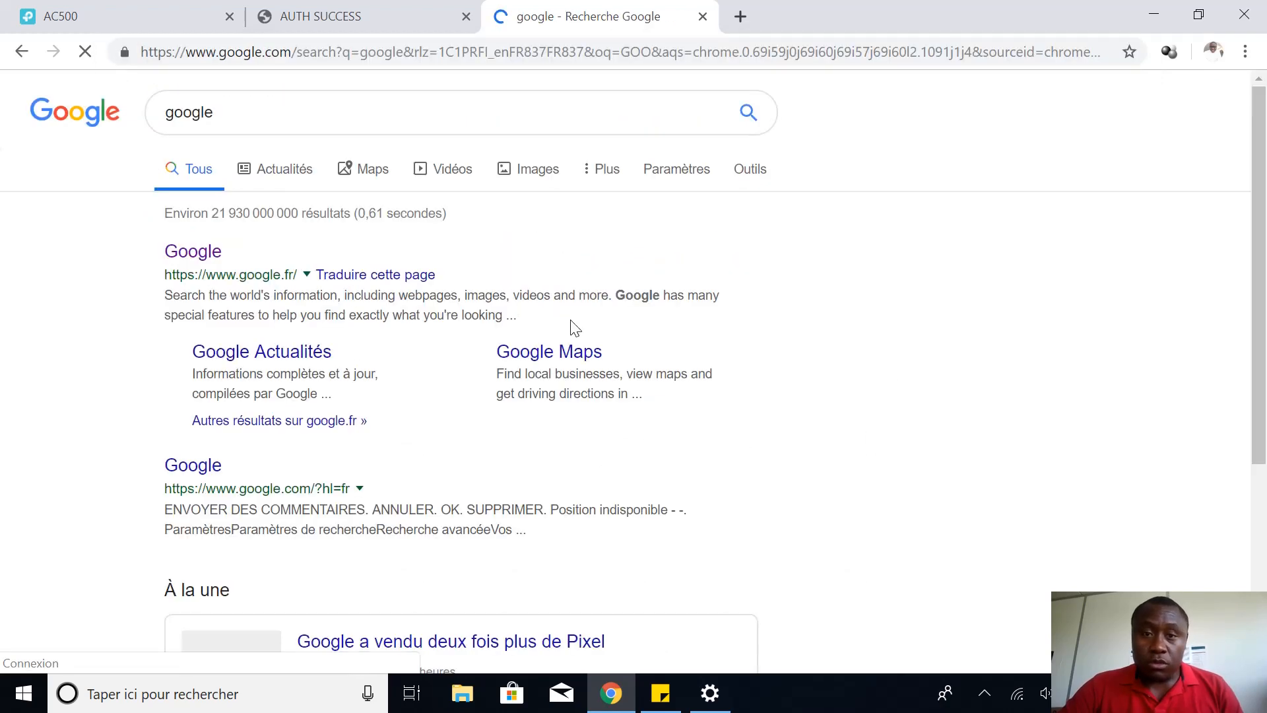
{"action": "left_click", "coordinate": [192, 255]}
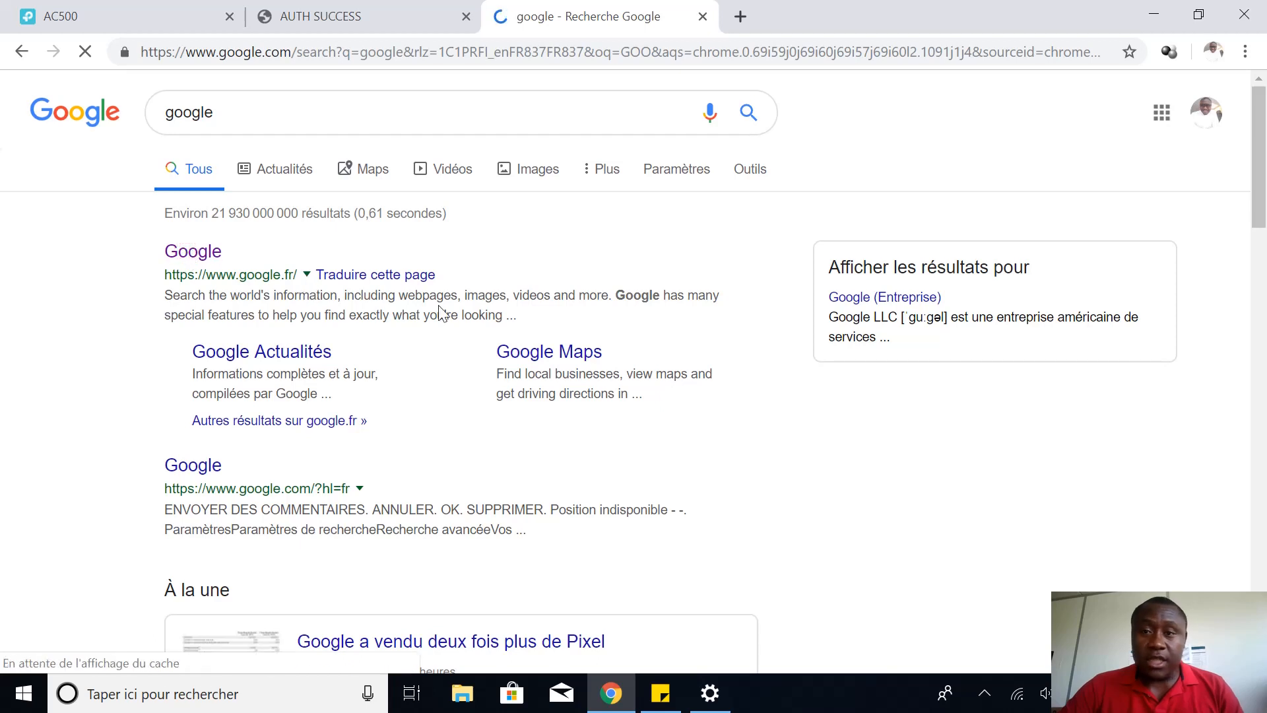